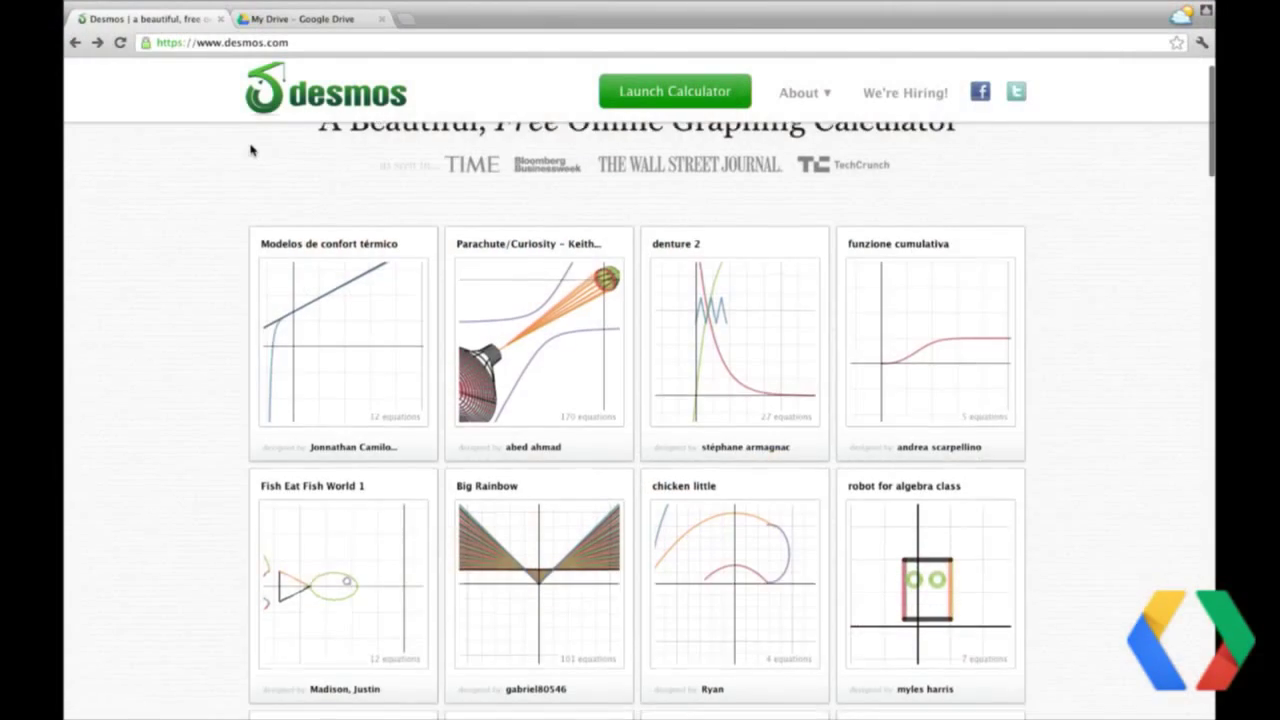
- Browse the Desmos graph gallery and open the "Las matemáticas de Batman xD" graph
scroll(251, 149, "down", 1)
scroll(251, 149, "up", 2)
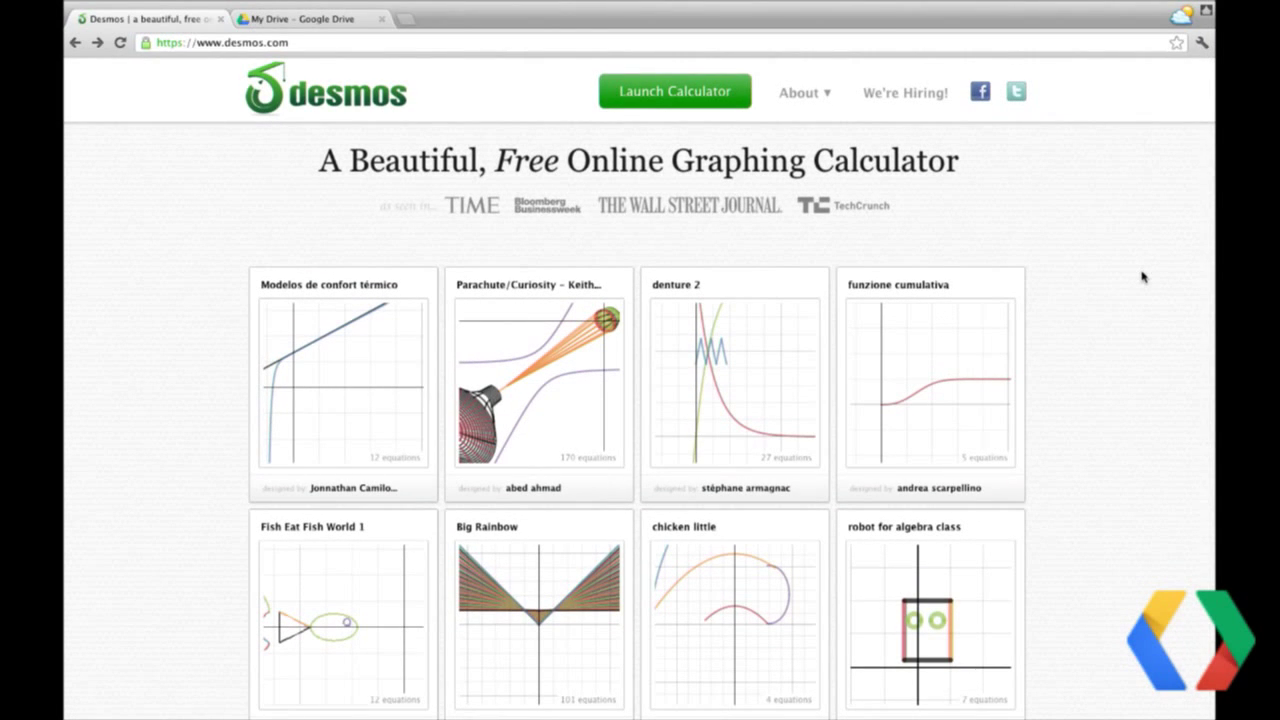
scroll(1143, 277, "down", 10)
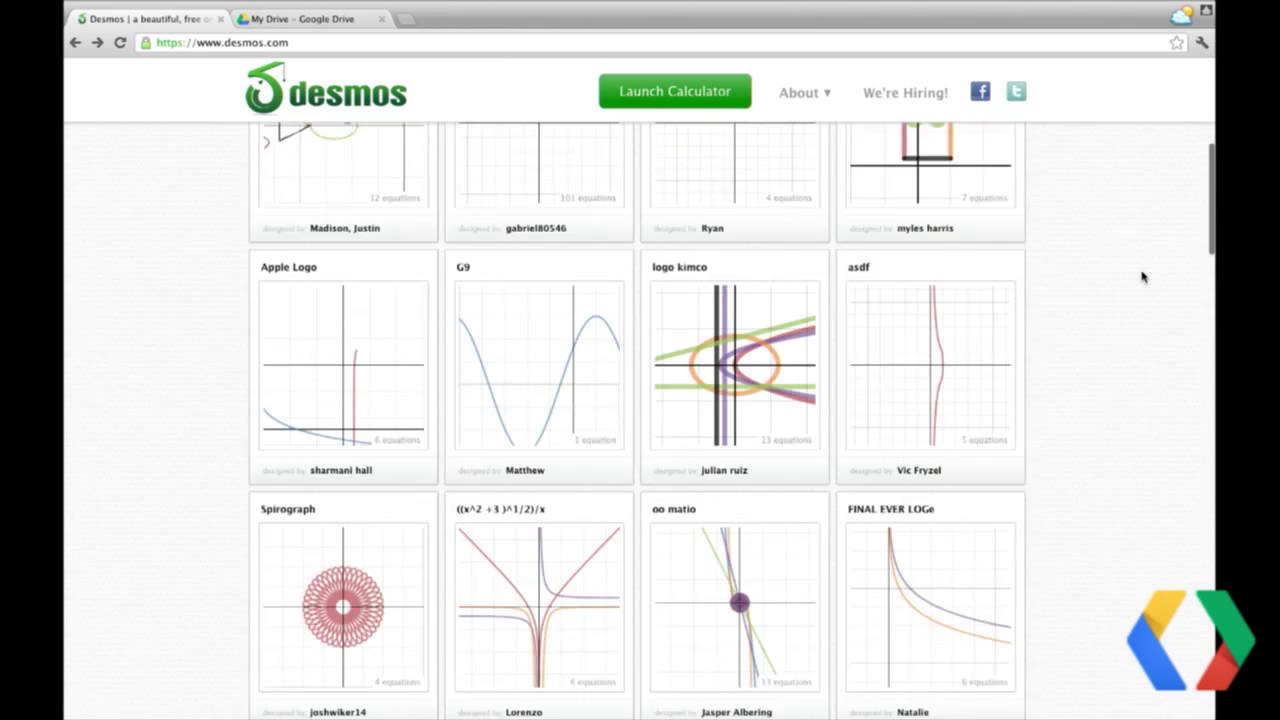
scroll(1143, 277, "down", 11)
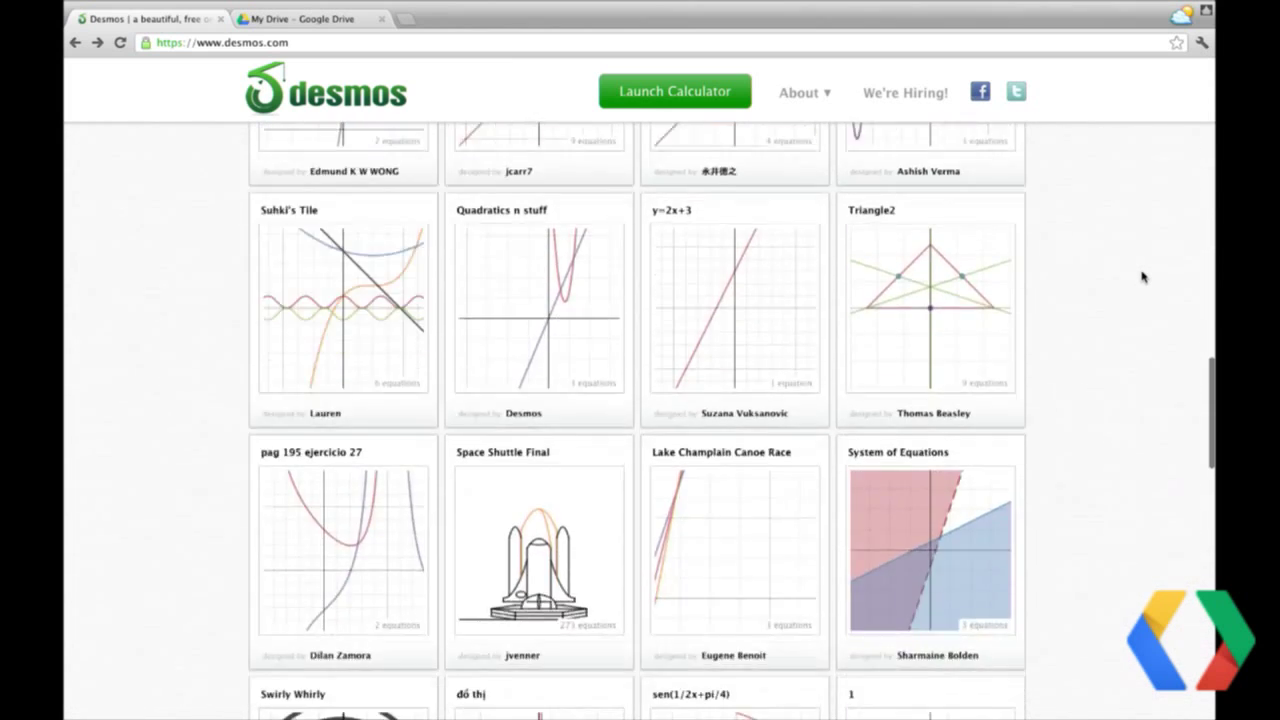
scroll(1143, 277, "down", 6)
scroll(1143, 277, "up", 2)
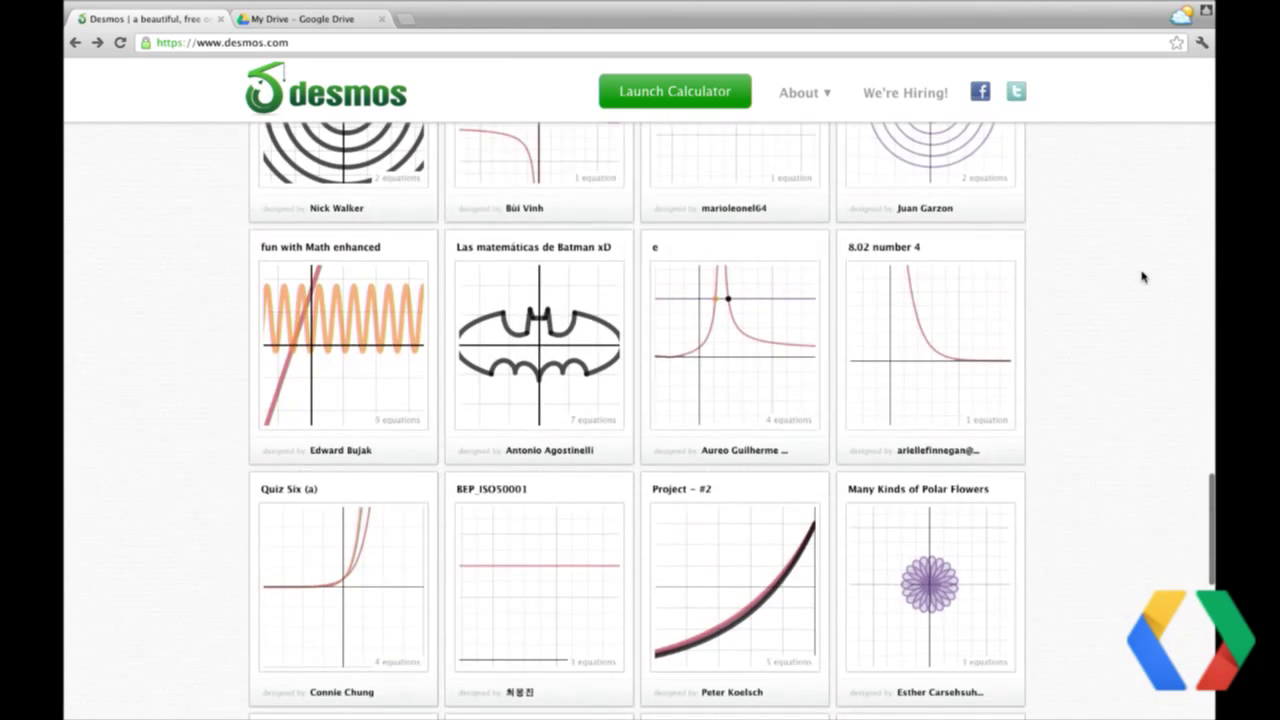
left_click(517, 348)
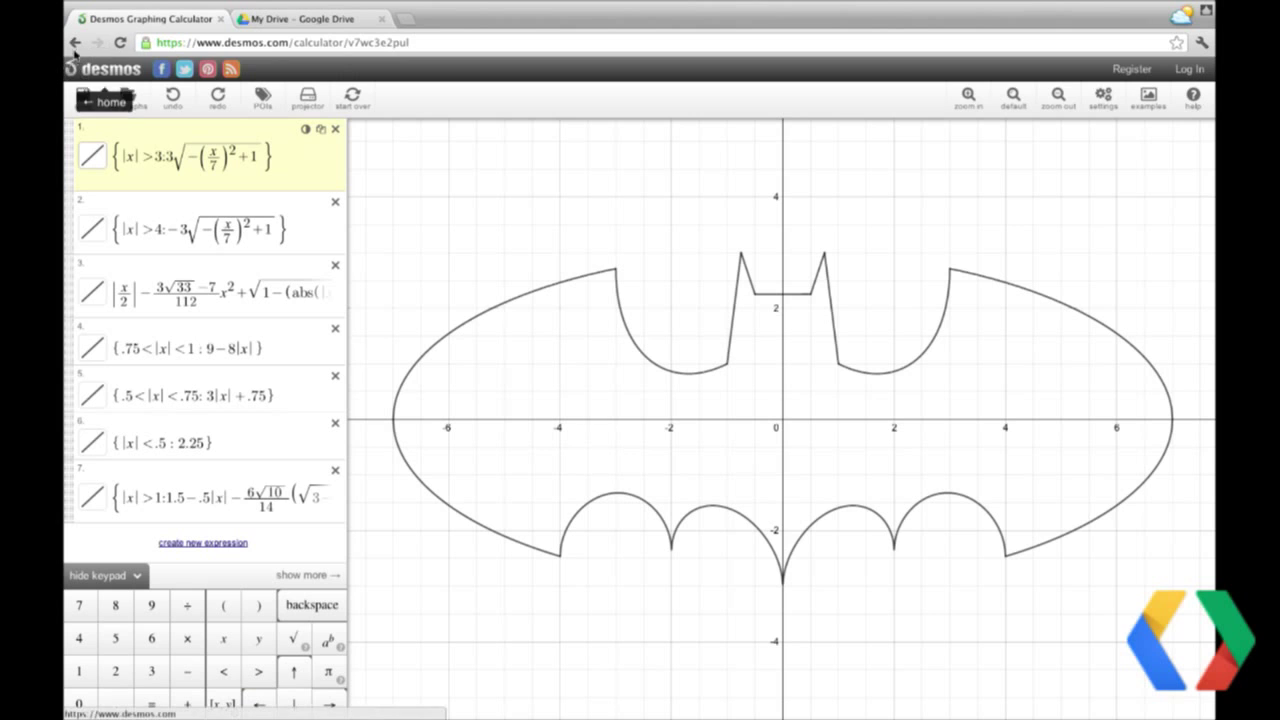
- Return to the Desmos home gallery and open the "Suhki's Tile" graph
left_click(74, 56)
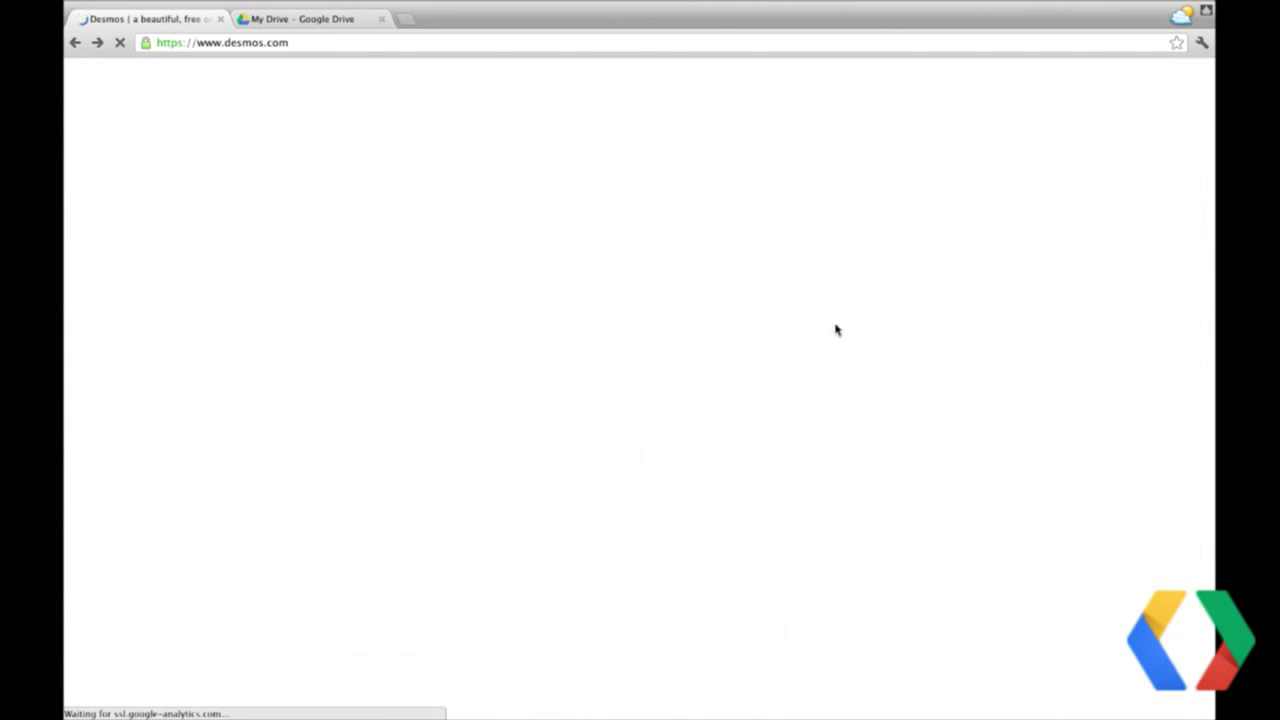
scroll(894, 331, "down", 5)
scroll(894, 331, "up", 7)
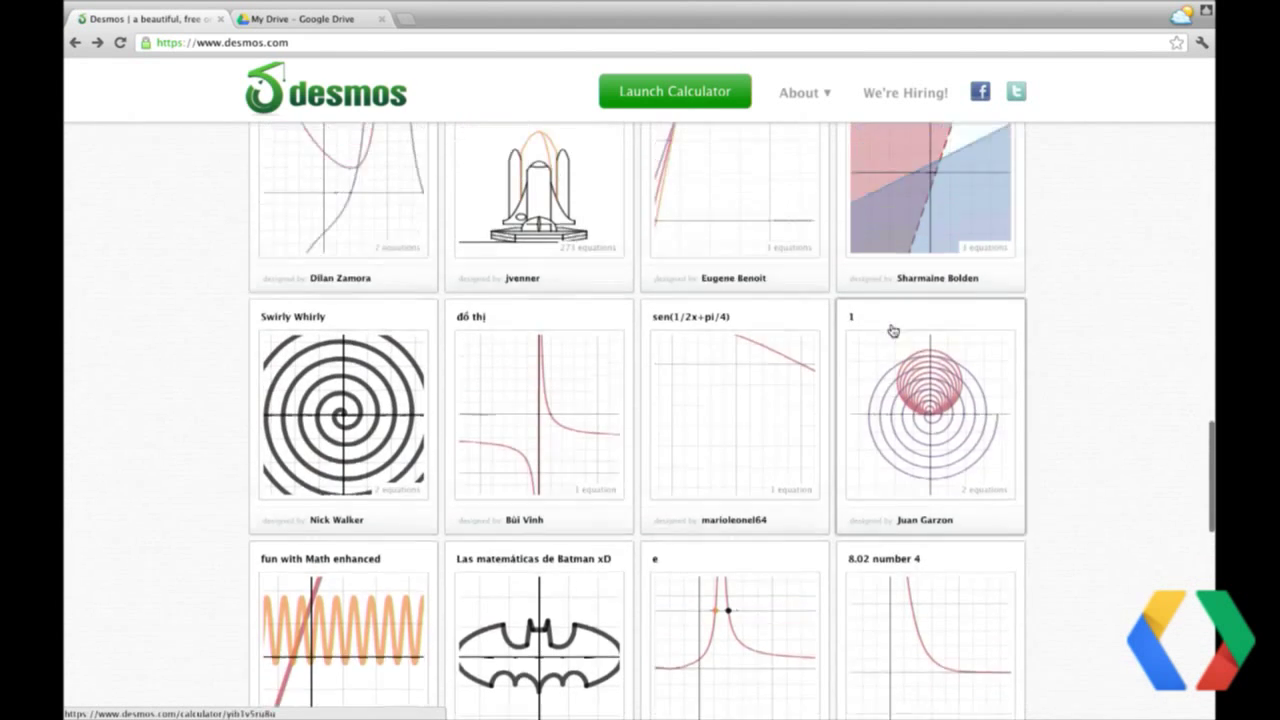
scroll(894, 331, "down", 2)
scroll(894, 331, "up", 4)
scroll(894, 331, "up", 3)
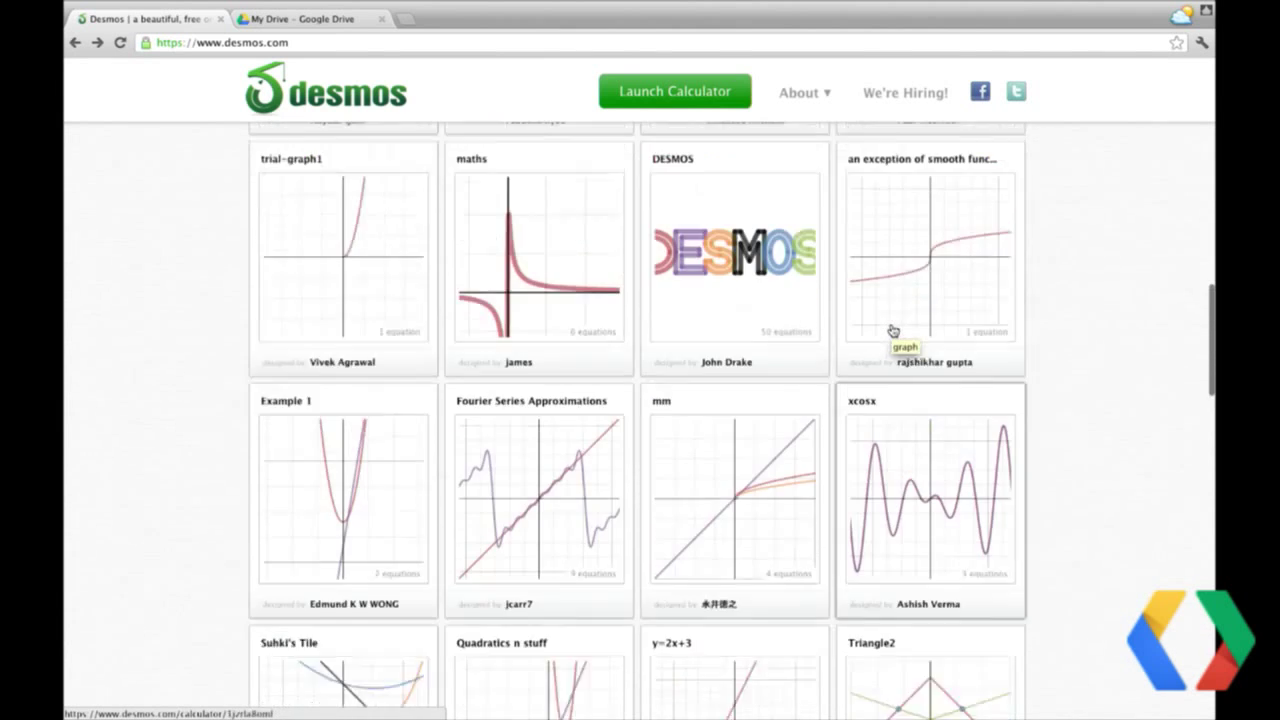
scroll(880, 340, "down", 1)
left_click(307, 573)
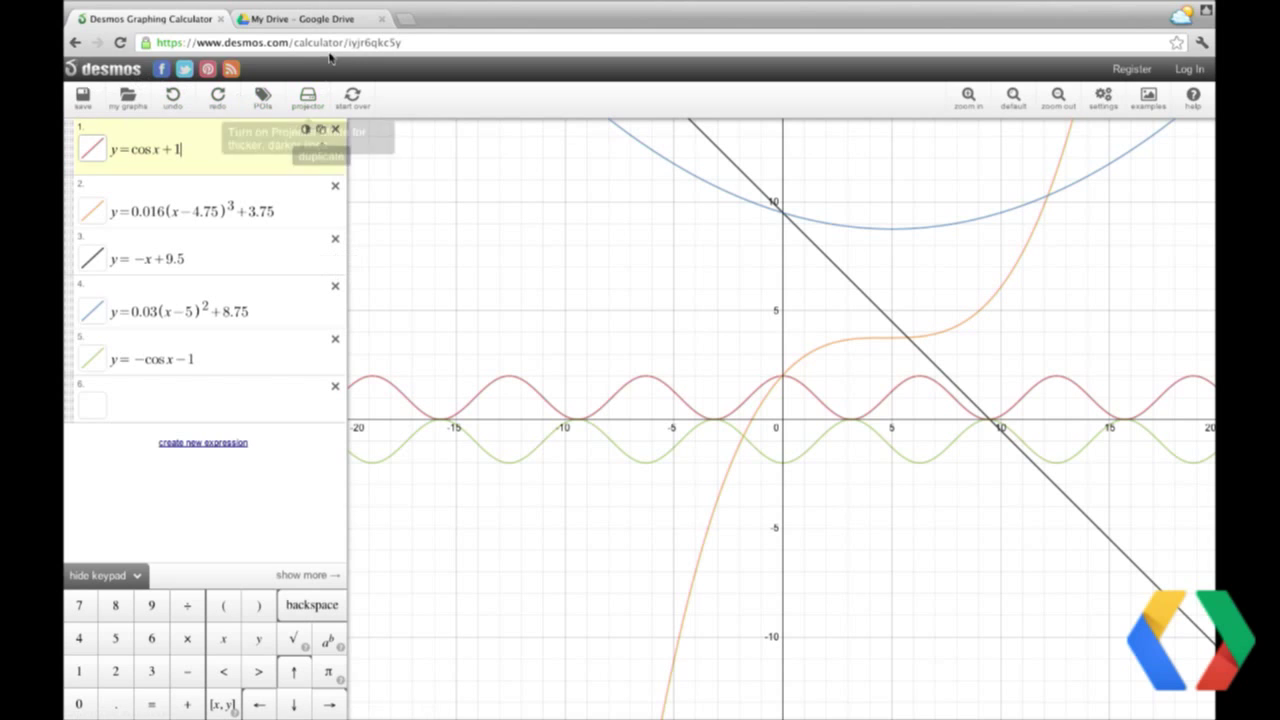
- Switch to Google Drive and open the store's collection of additional Drive apps for creating files
left_click(300, 19)
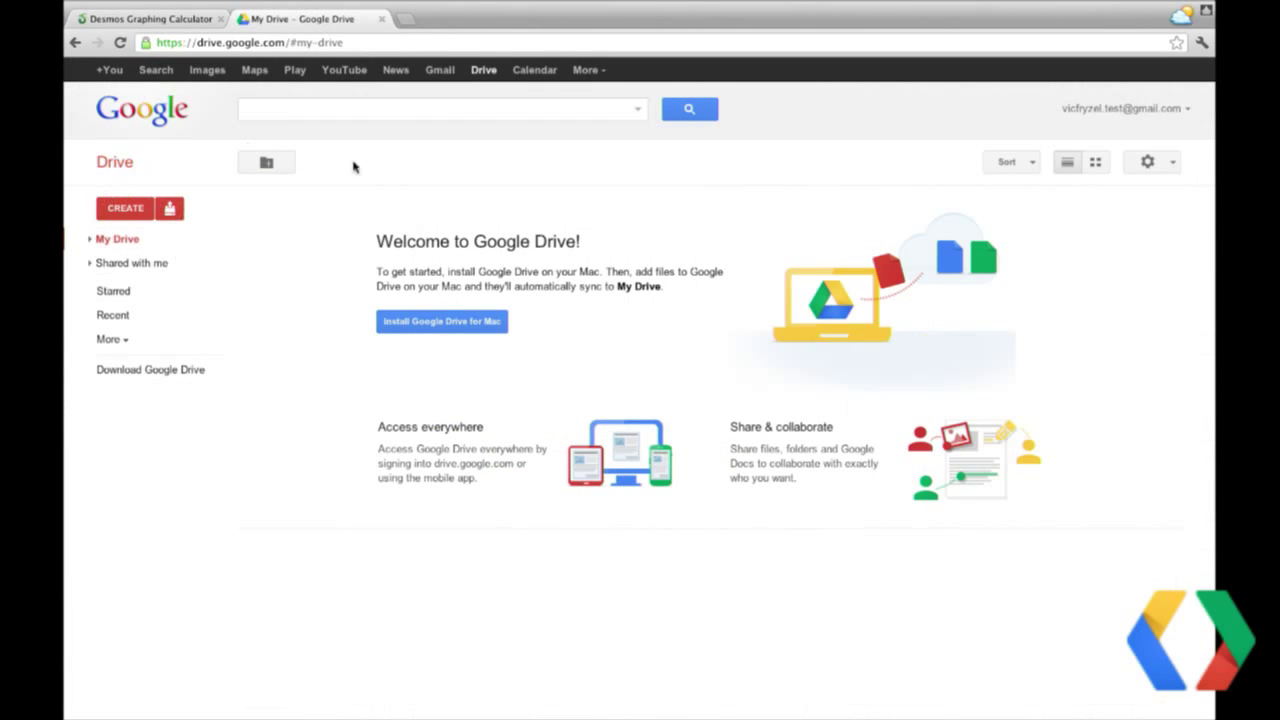
left_click(127, 208)
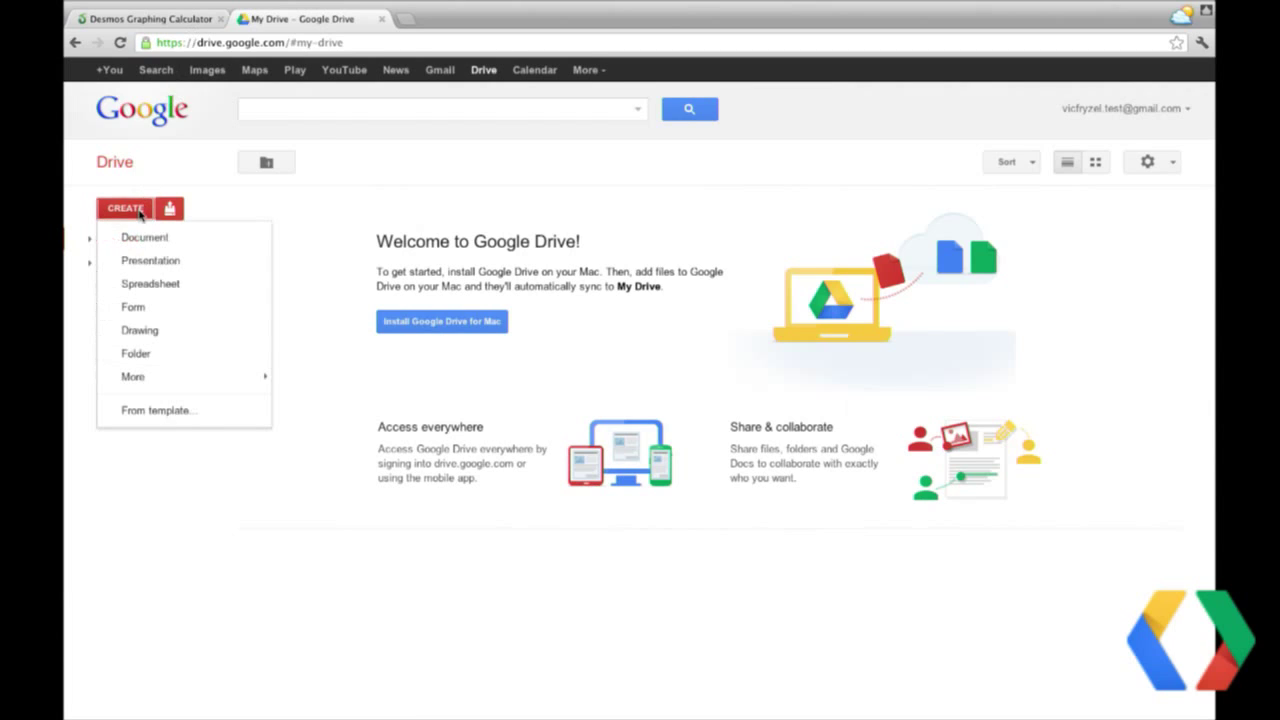
mouse_move(200, 388)
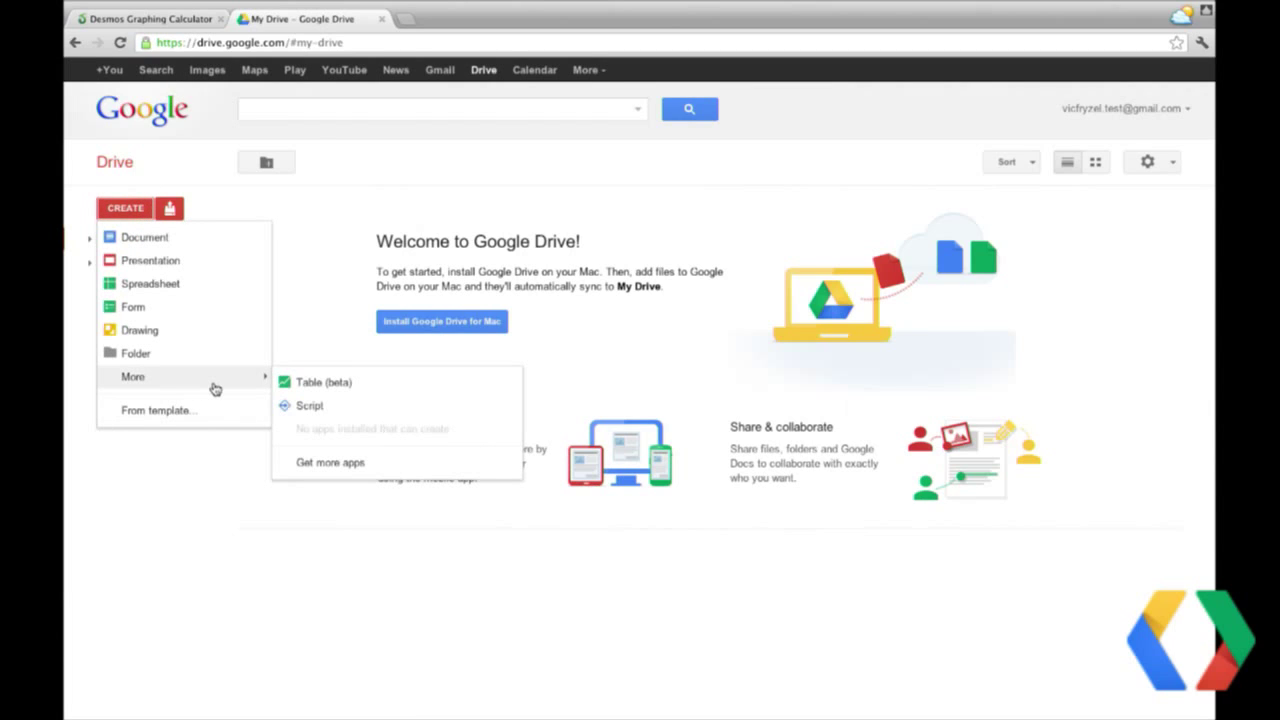
left_click(330, 462)
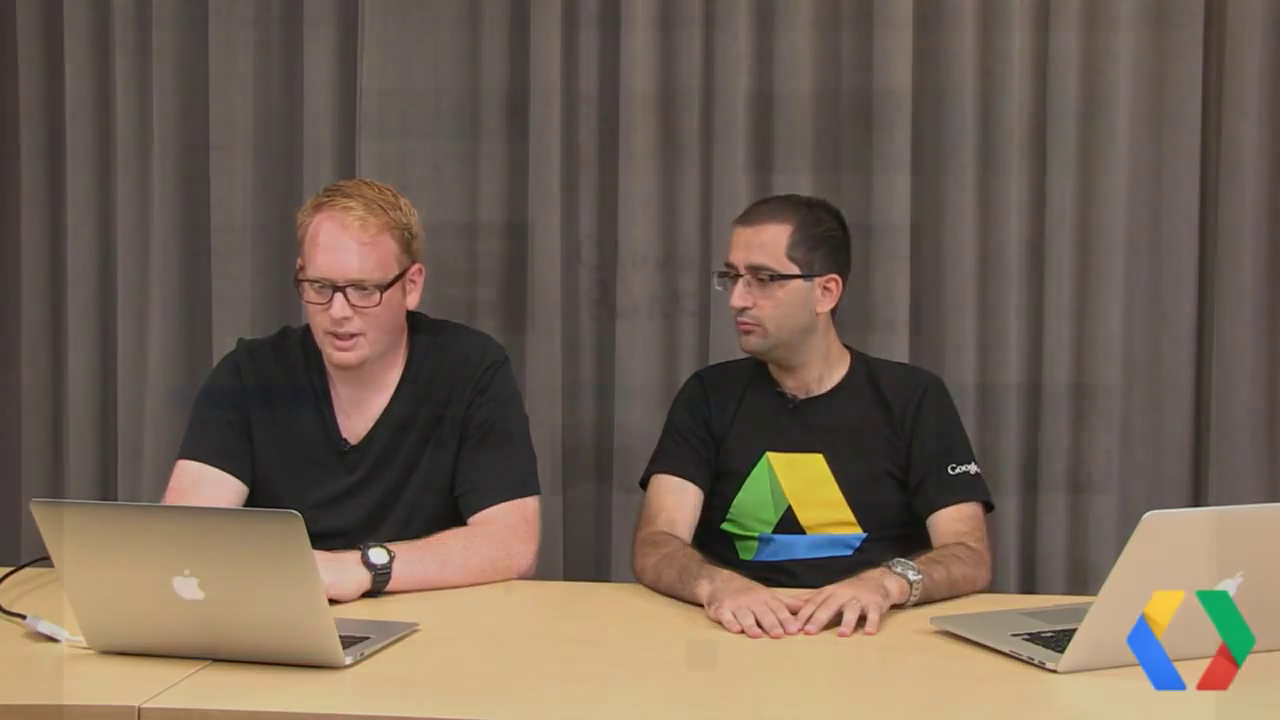
- Add the Graphing Calculator by Desmos app to Chrome from the Google Drive apps collection
scroll(1166, 314, "up", 5)
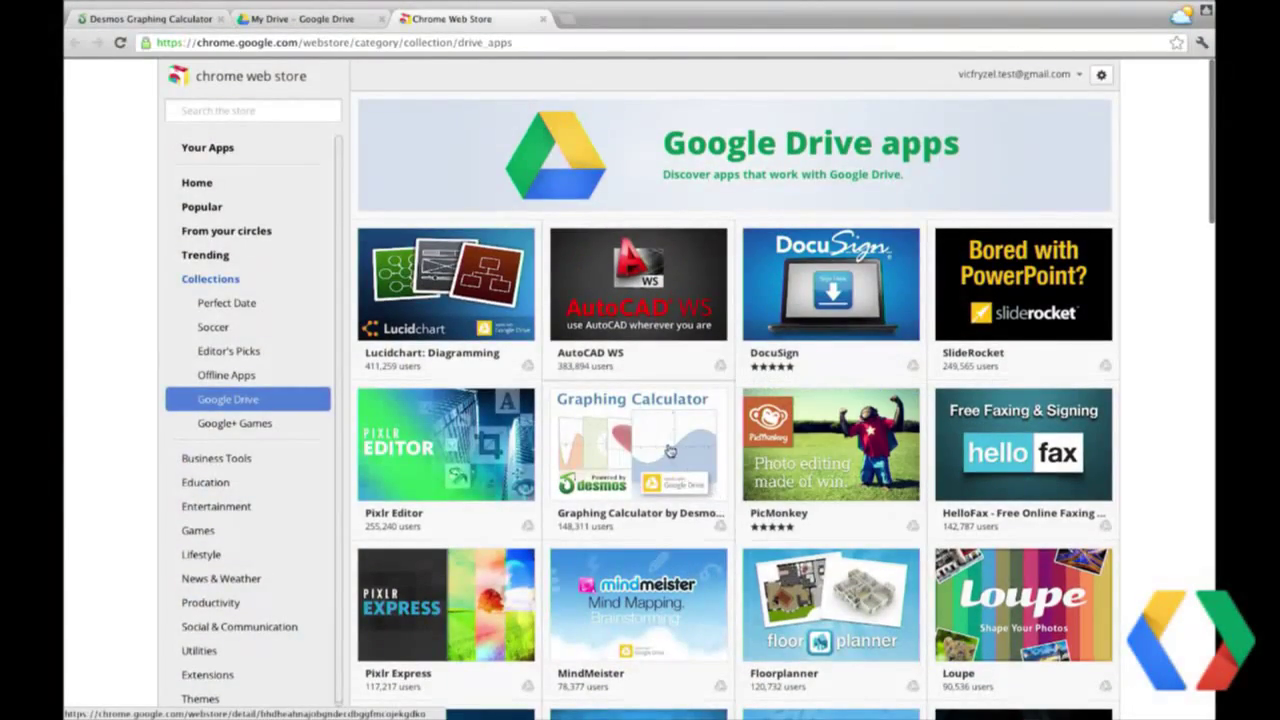
mouse_move(642, 448)
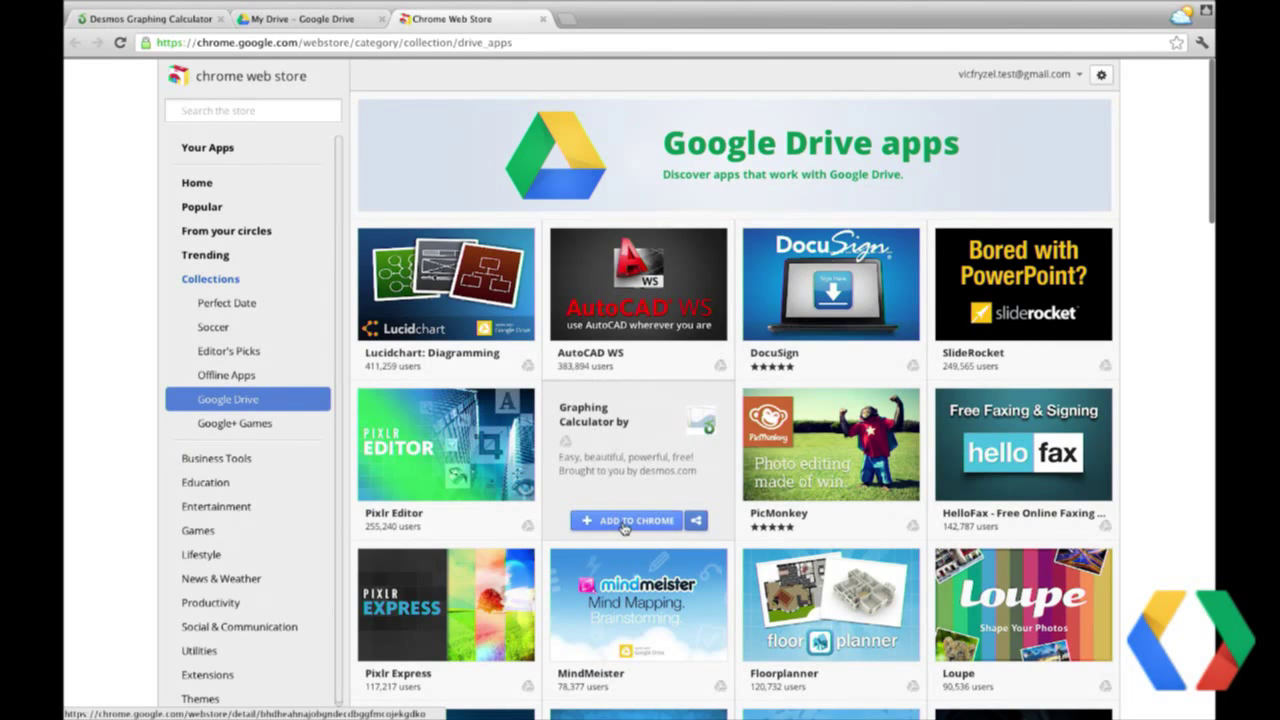
left_click(624, 522)
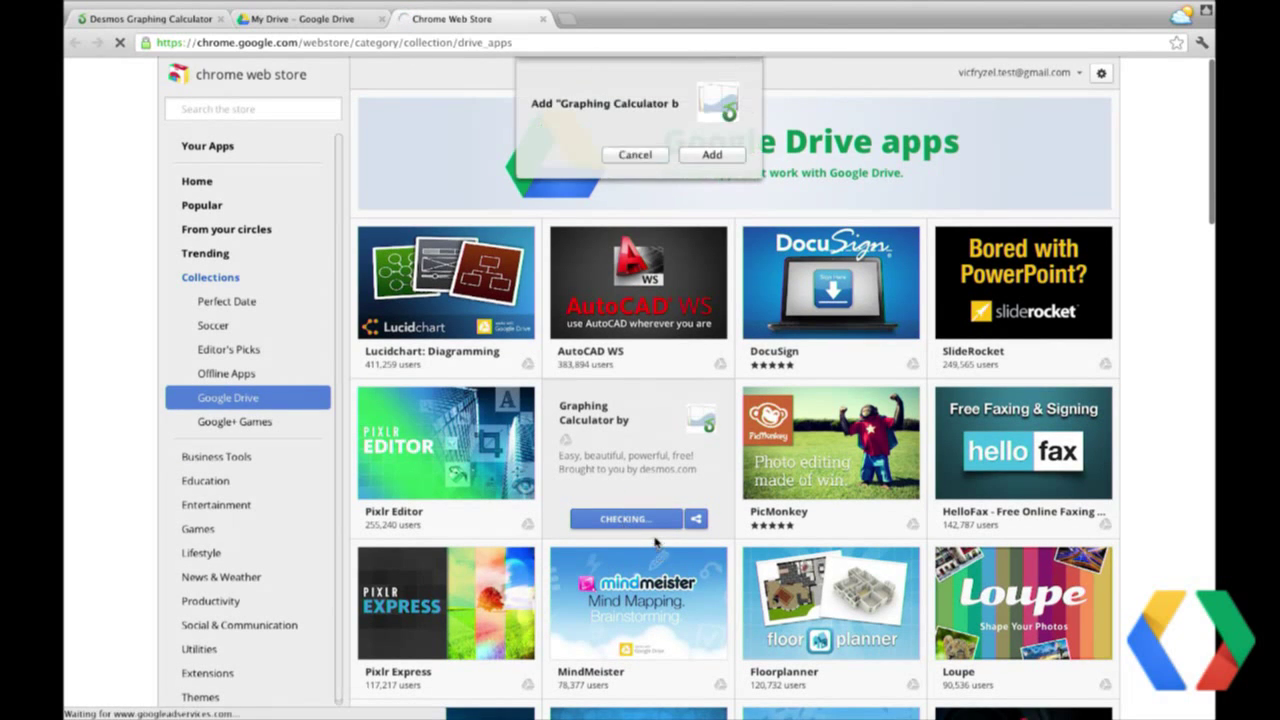
left_click(725, 156)
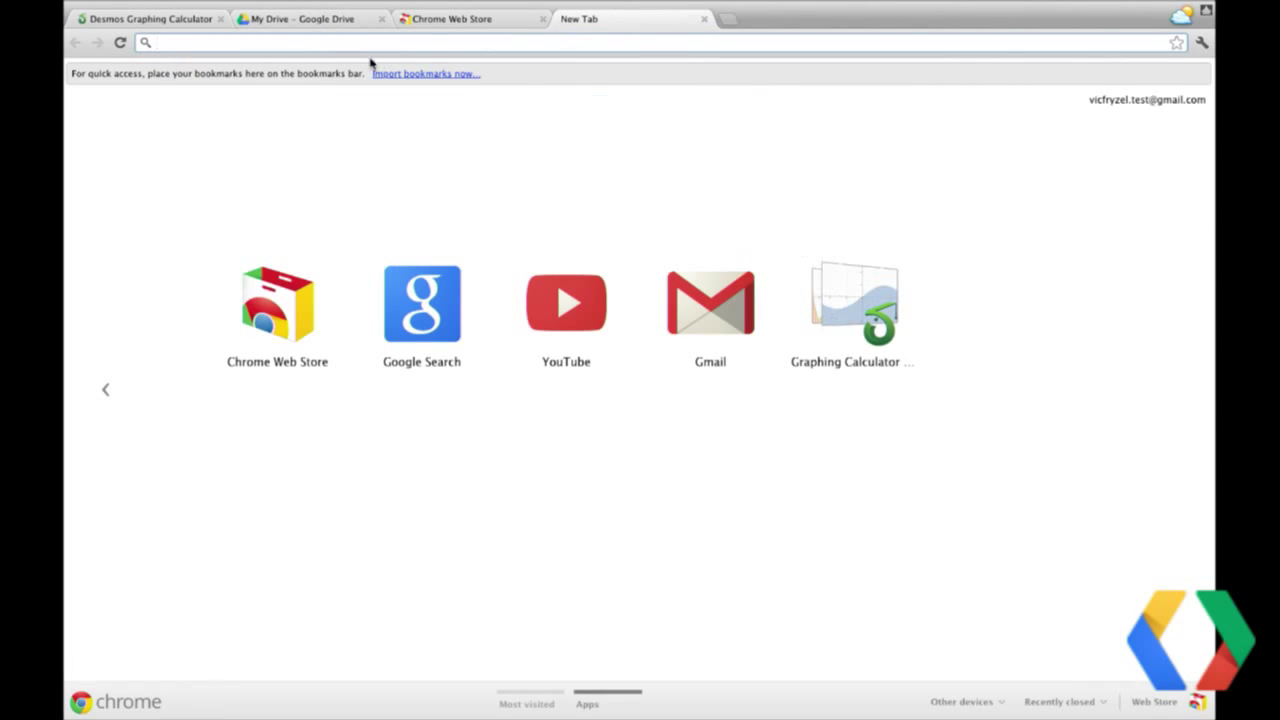
- Back in Google Drive, create a new Graphing Calculator by Desmos.com file and allow the app access to the account
left_click(332, 18)
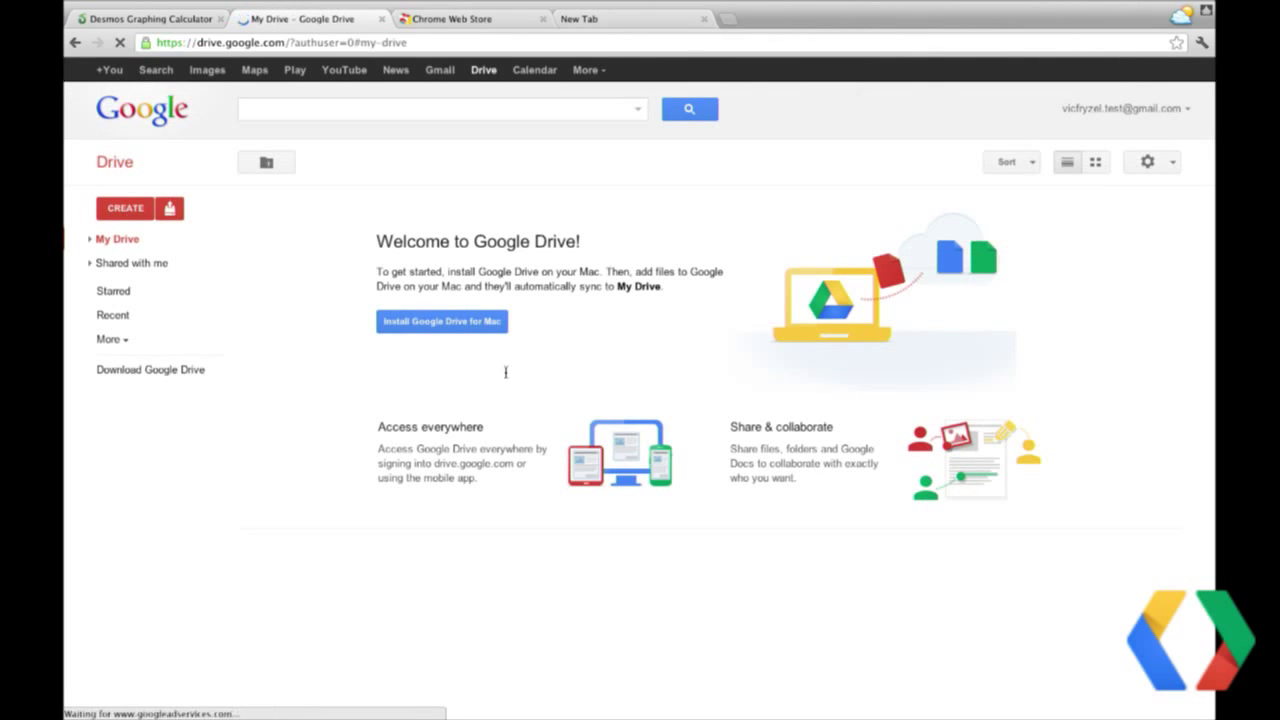
left_click(125, 208)
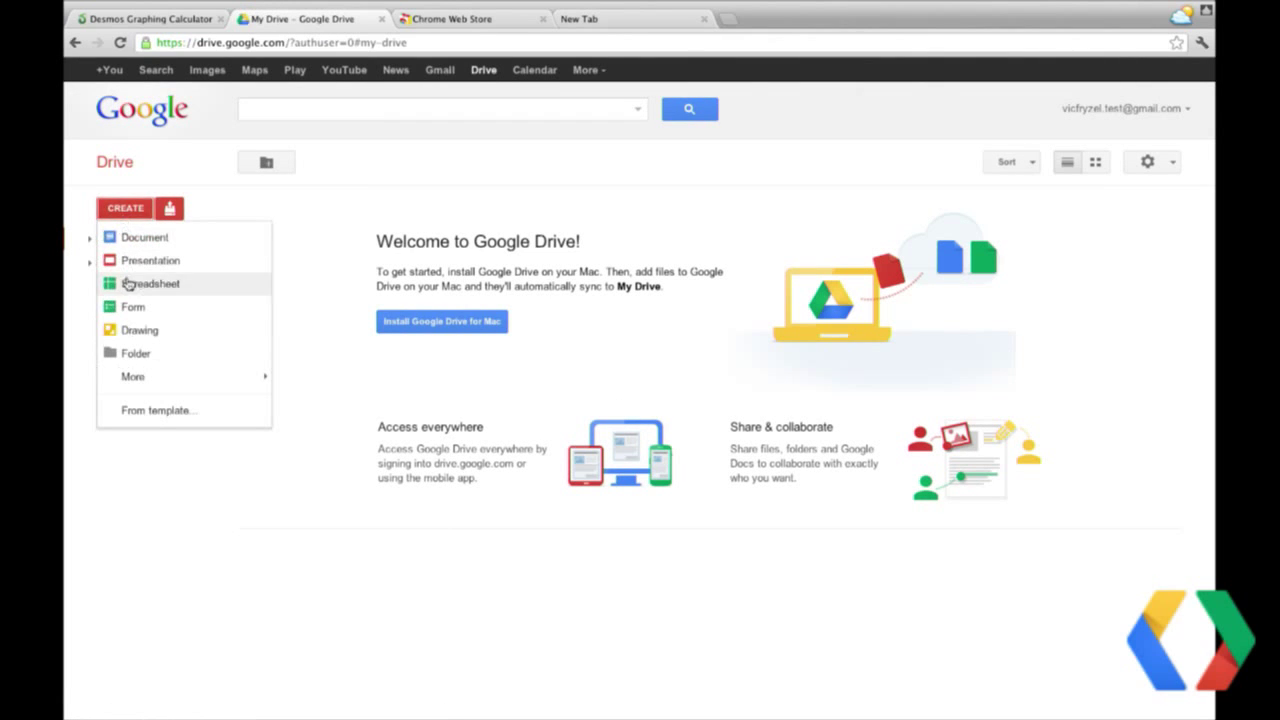
mouse_move(163, 377)
left_click(348, 440)
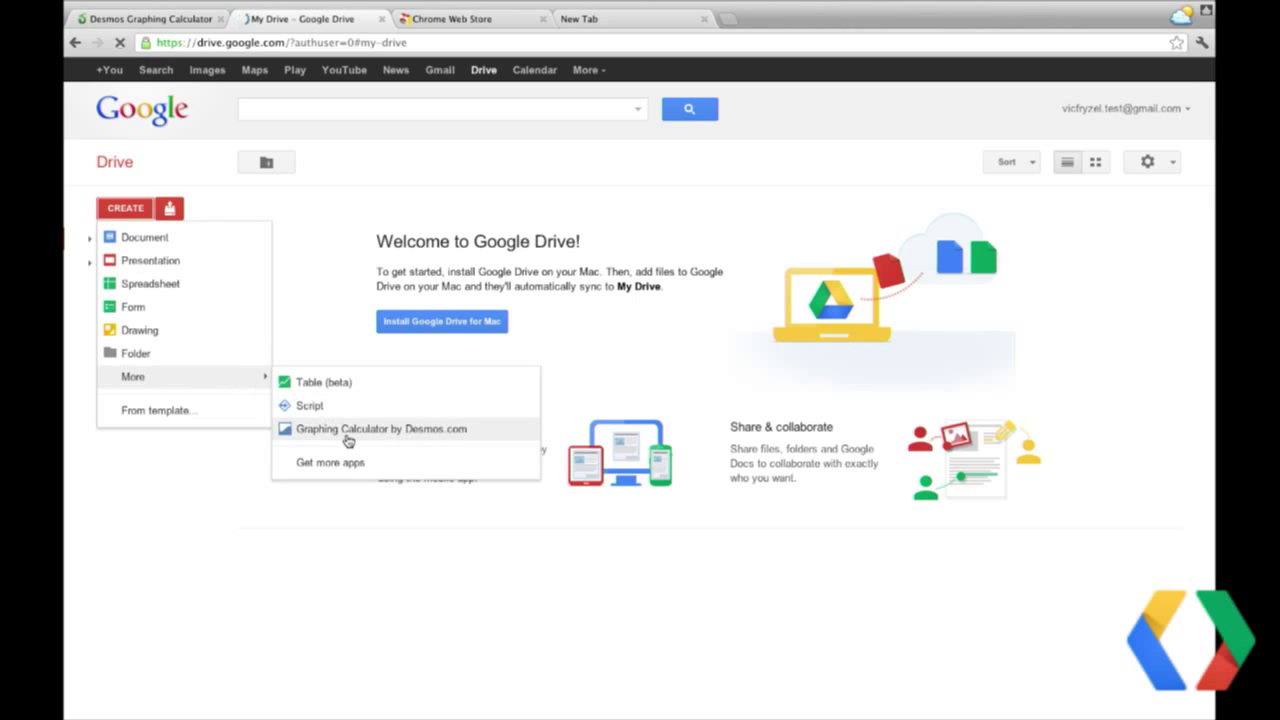
left_click(348, 430)
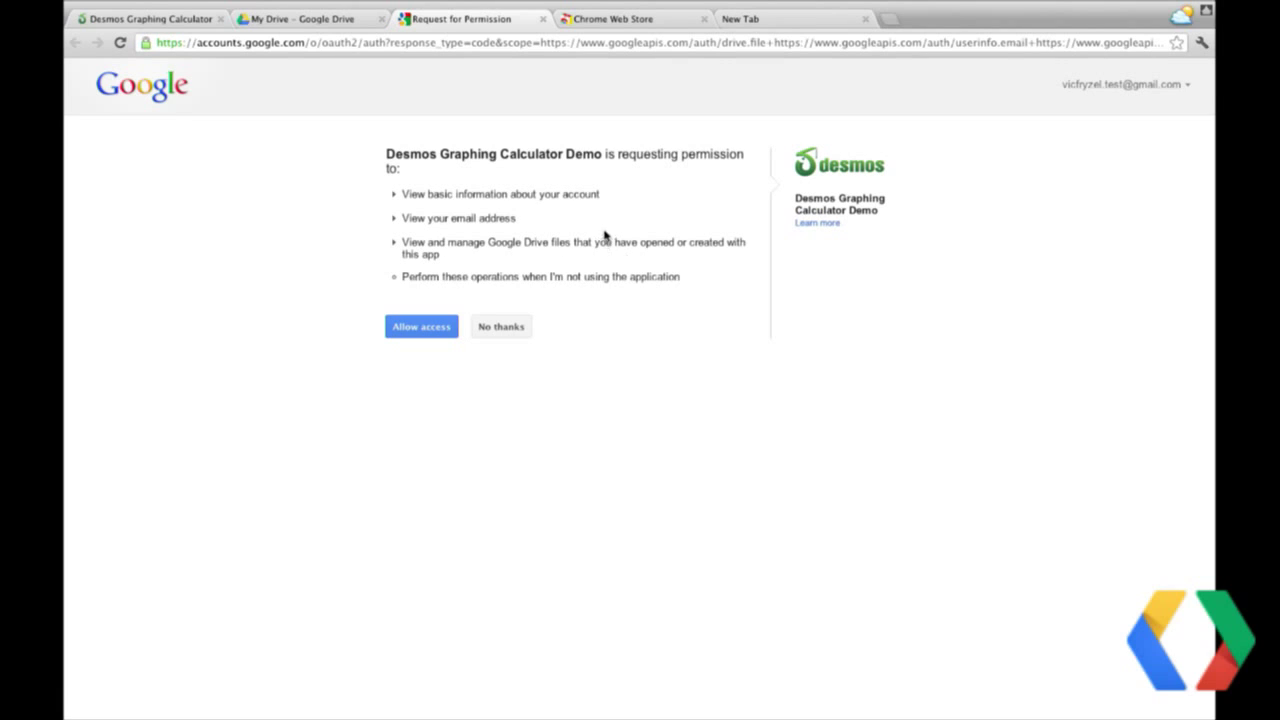
left_click(432, 334)
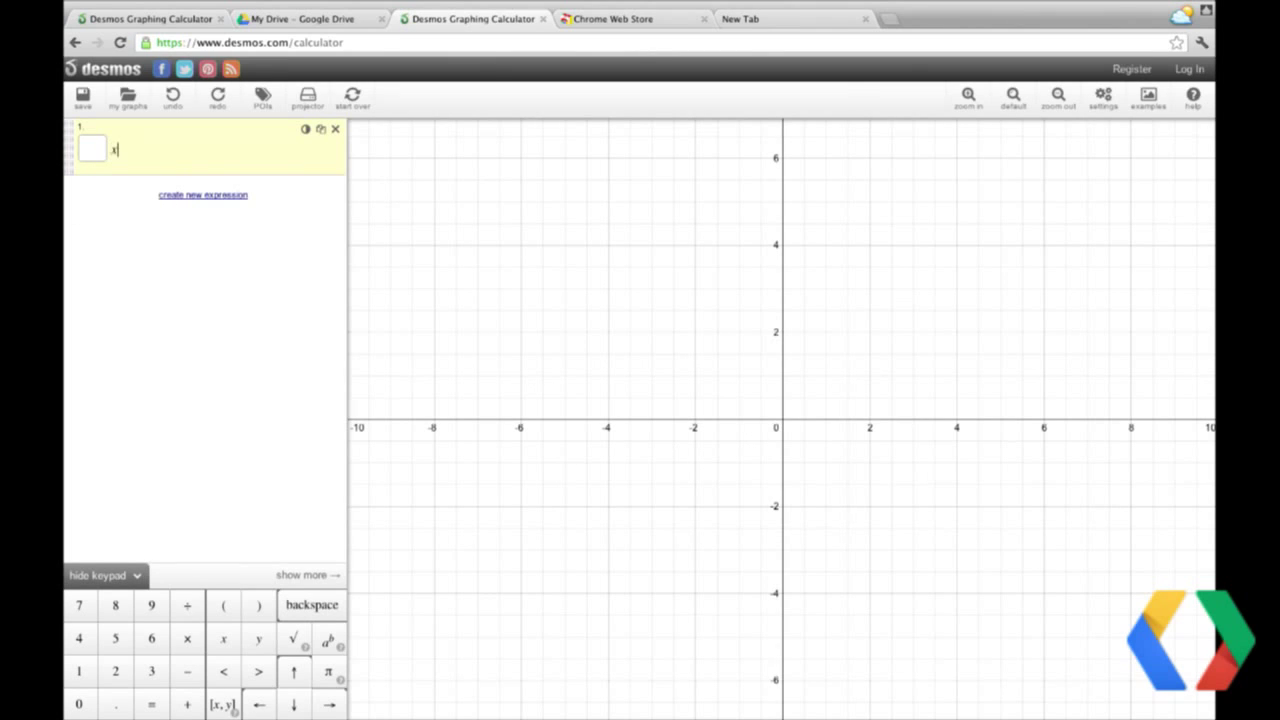
- Graph the circle x^2 + y^2 = 5 and the line x + y = 2 as two expressions
type("^2+")
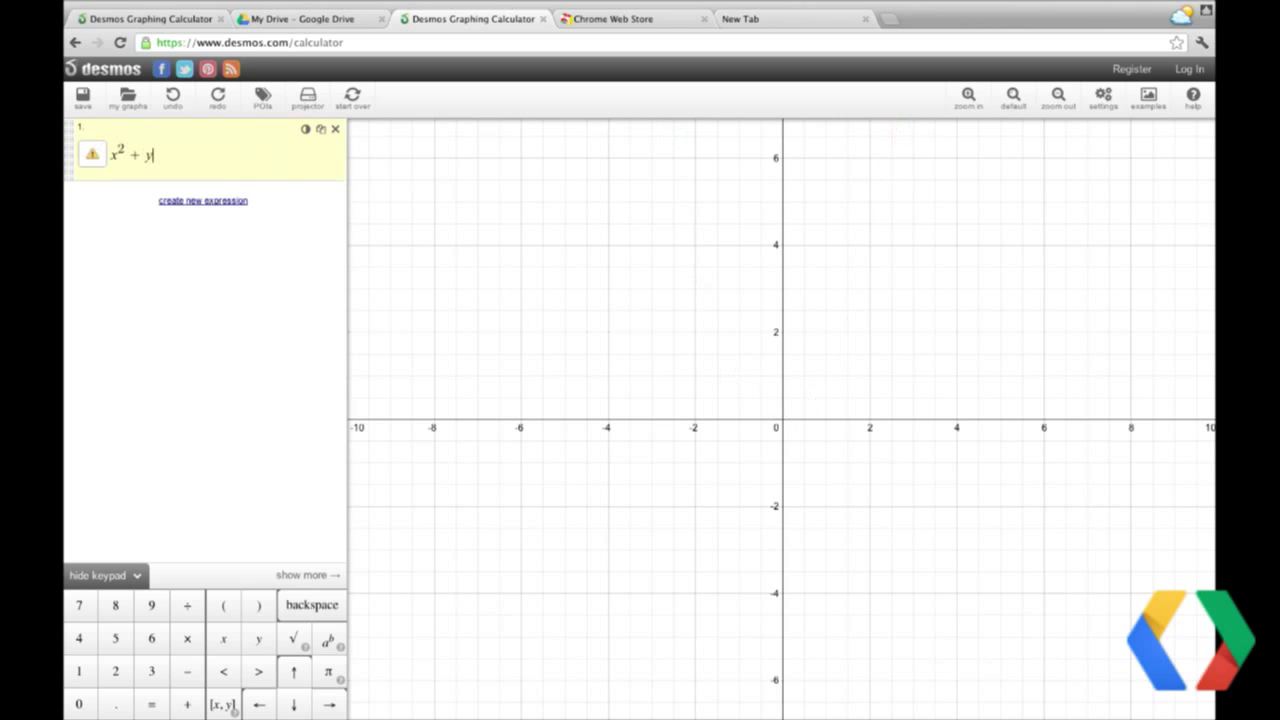
type("y^2=5")
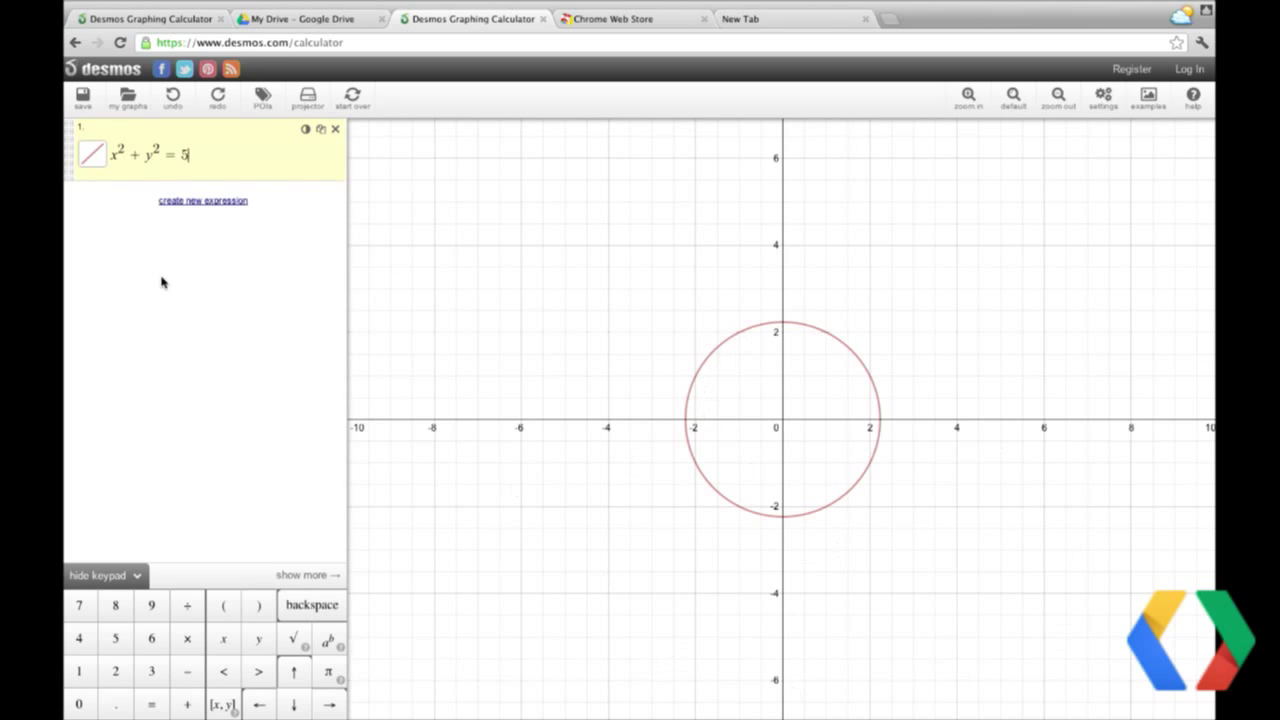
left_click(191, 202)
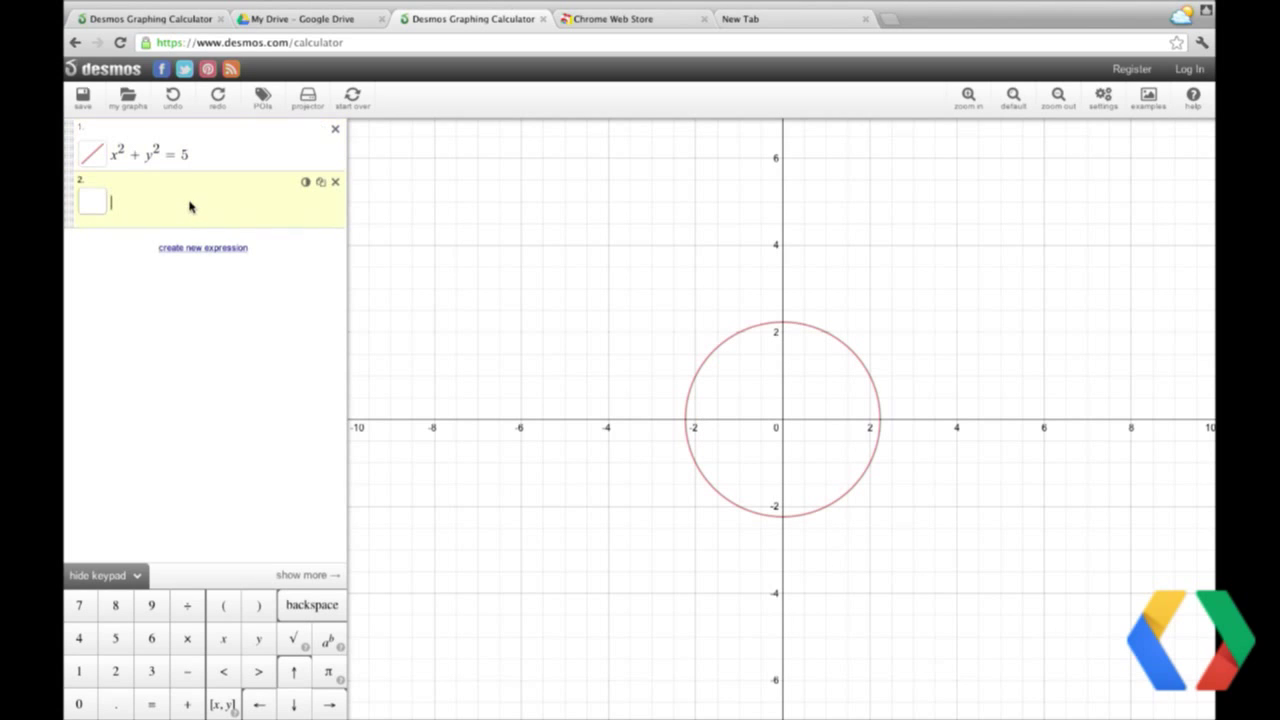
type("x + y = 2")
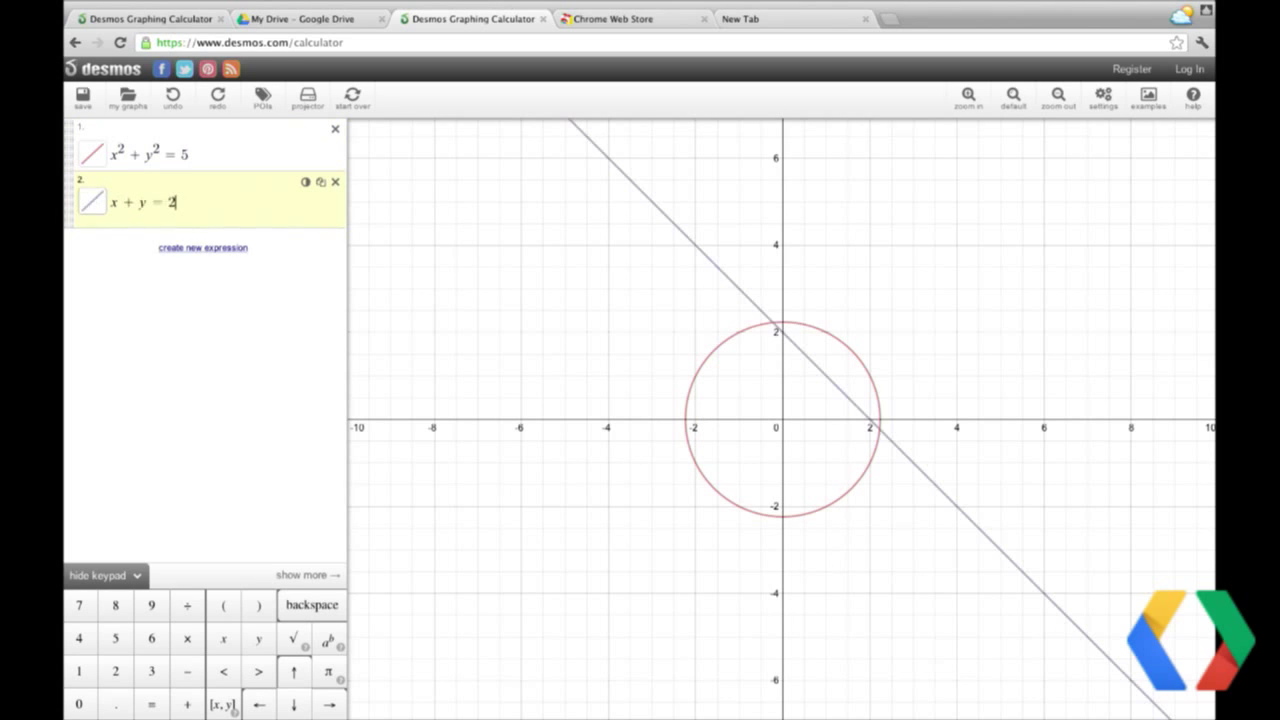
left_click(224, 359)
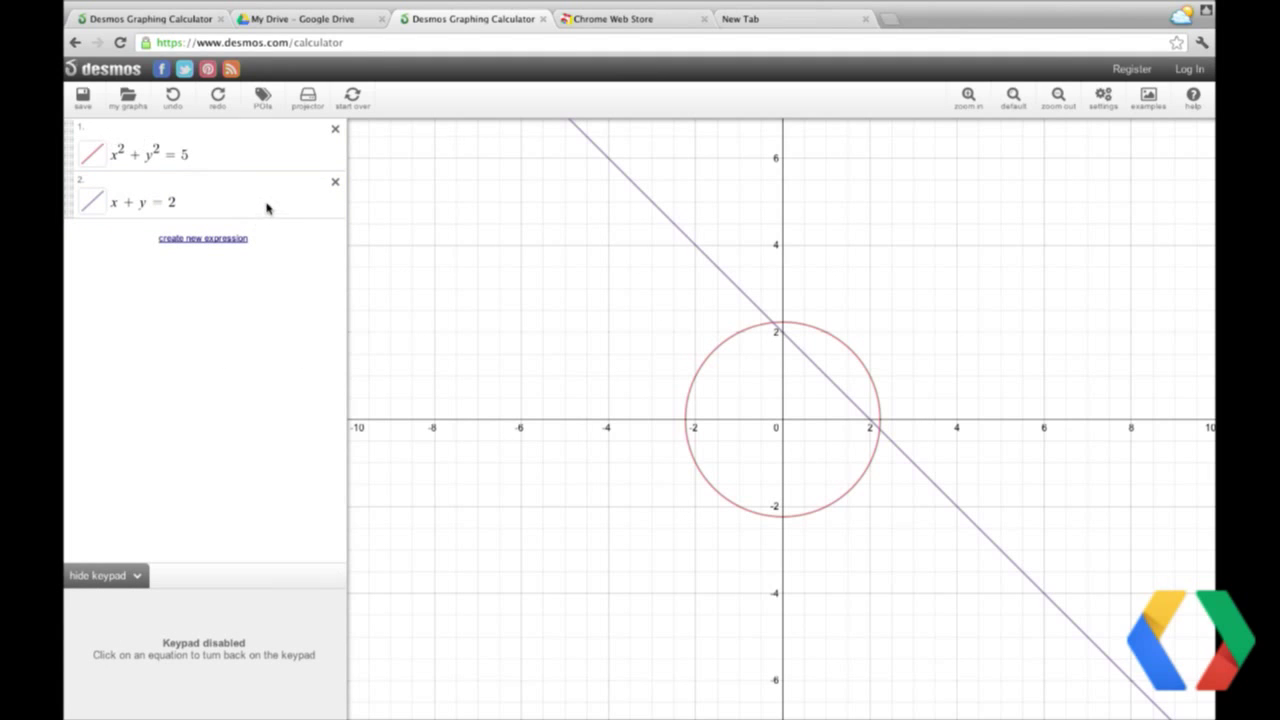
- Log in with the Google account, allowing access, and save the graph as "Line and circle." with viewing allowed for the world
left_click(83, 98)
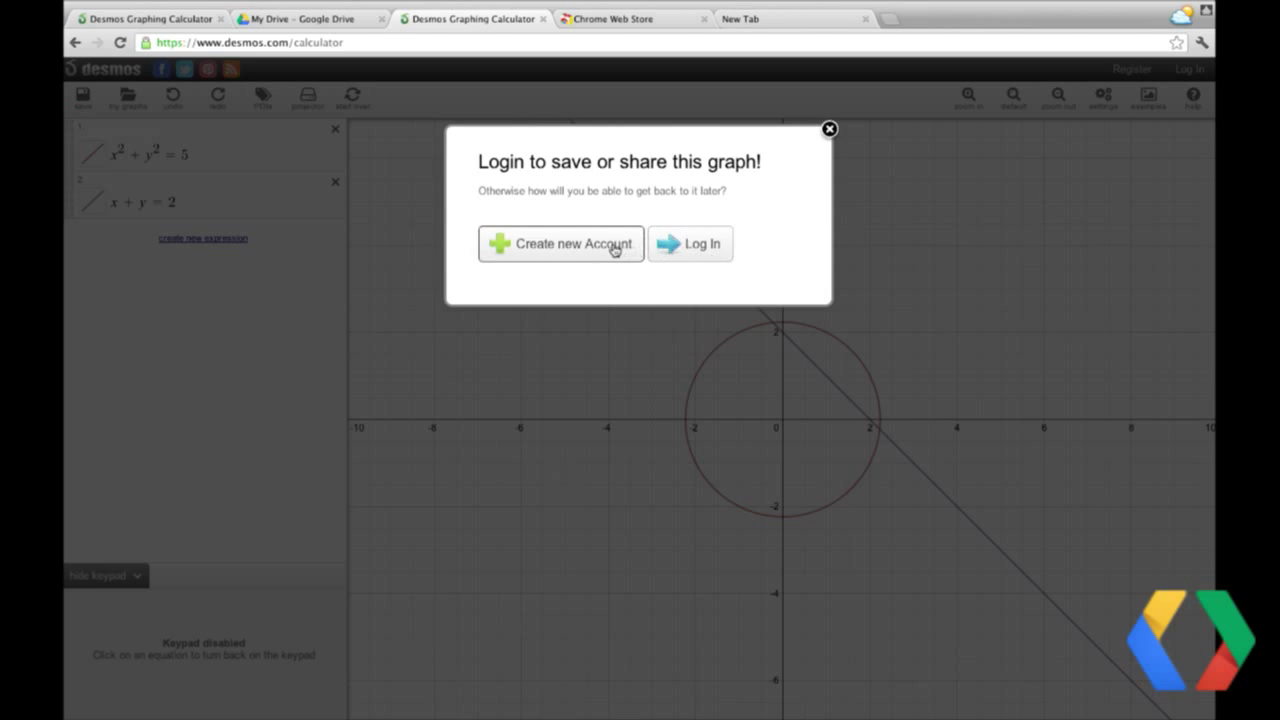
left_click(688, 248)
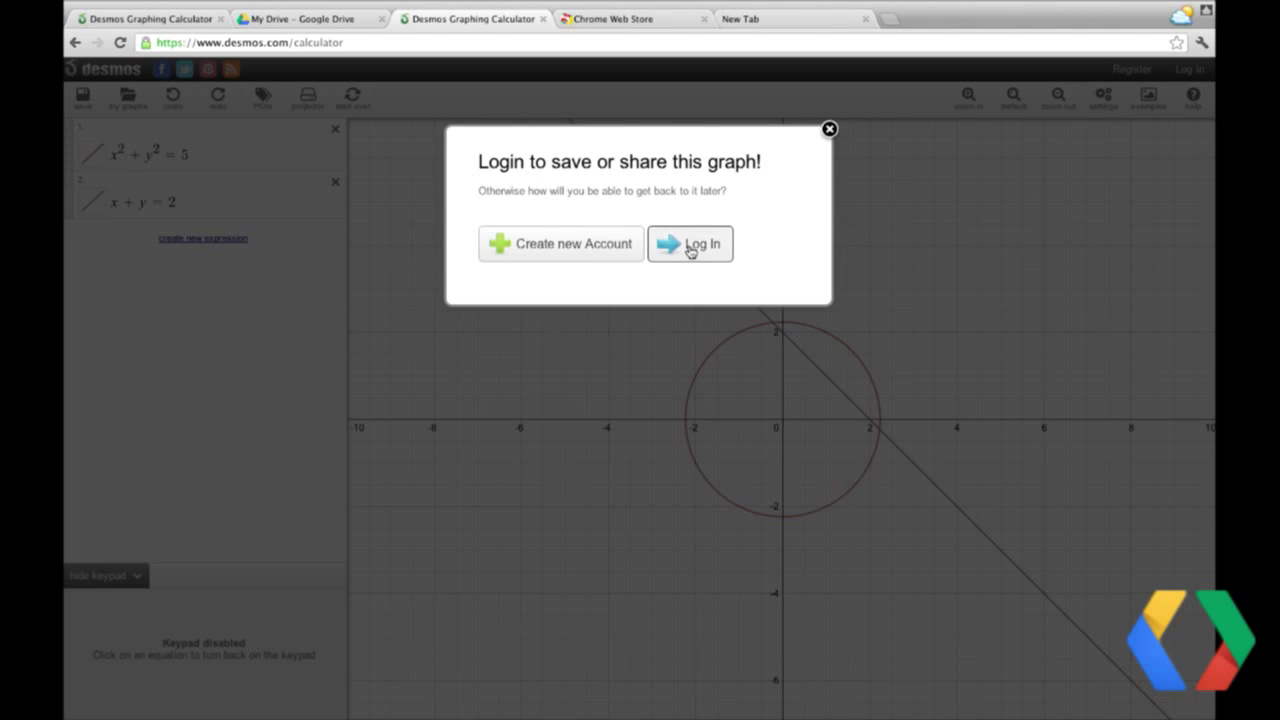
left_click(573, 172)
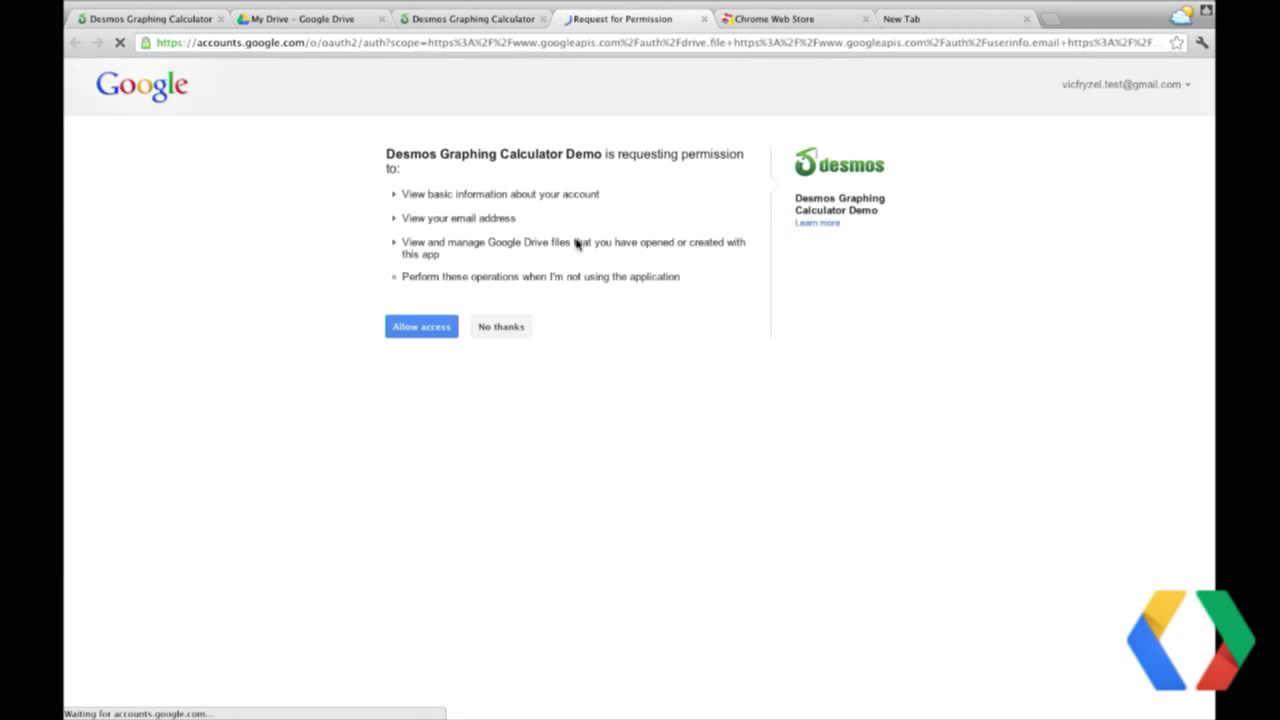
left_click(434, 337)
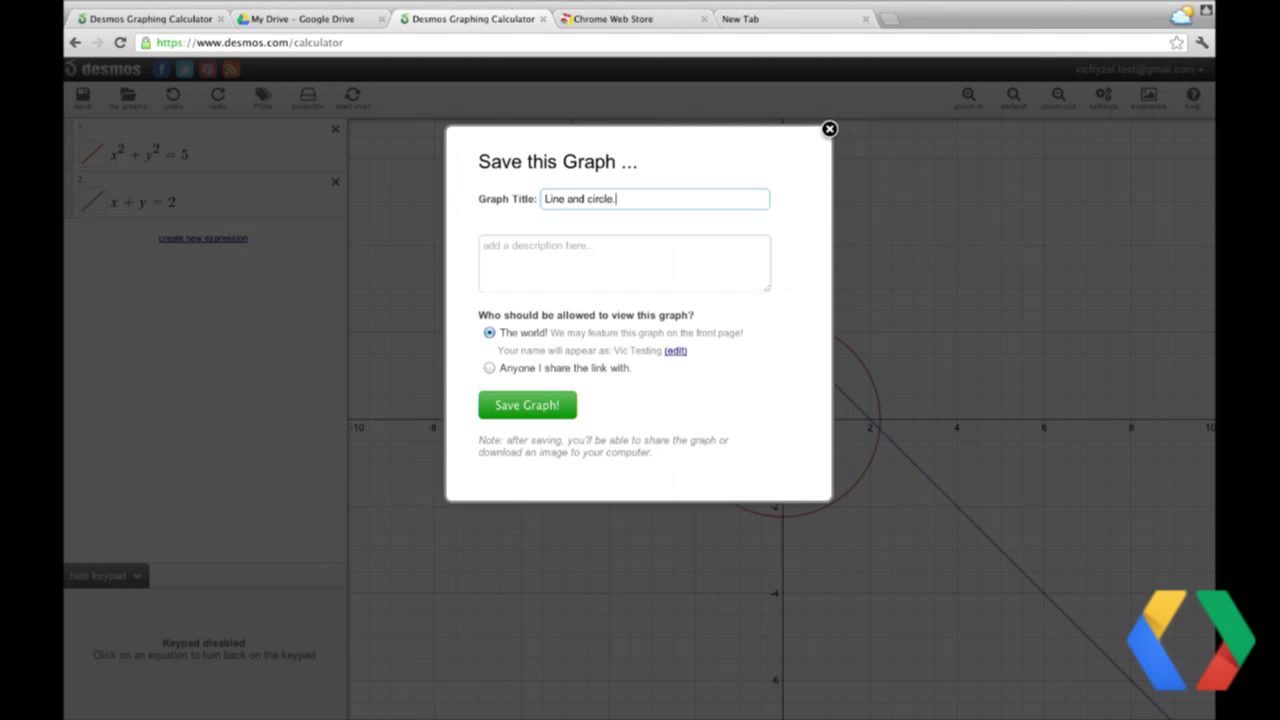
left_click(546, 410)
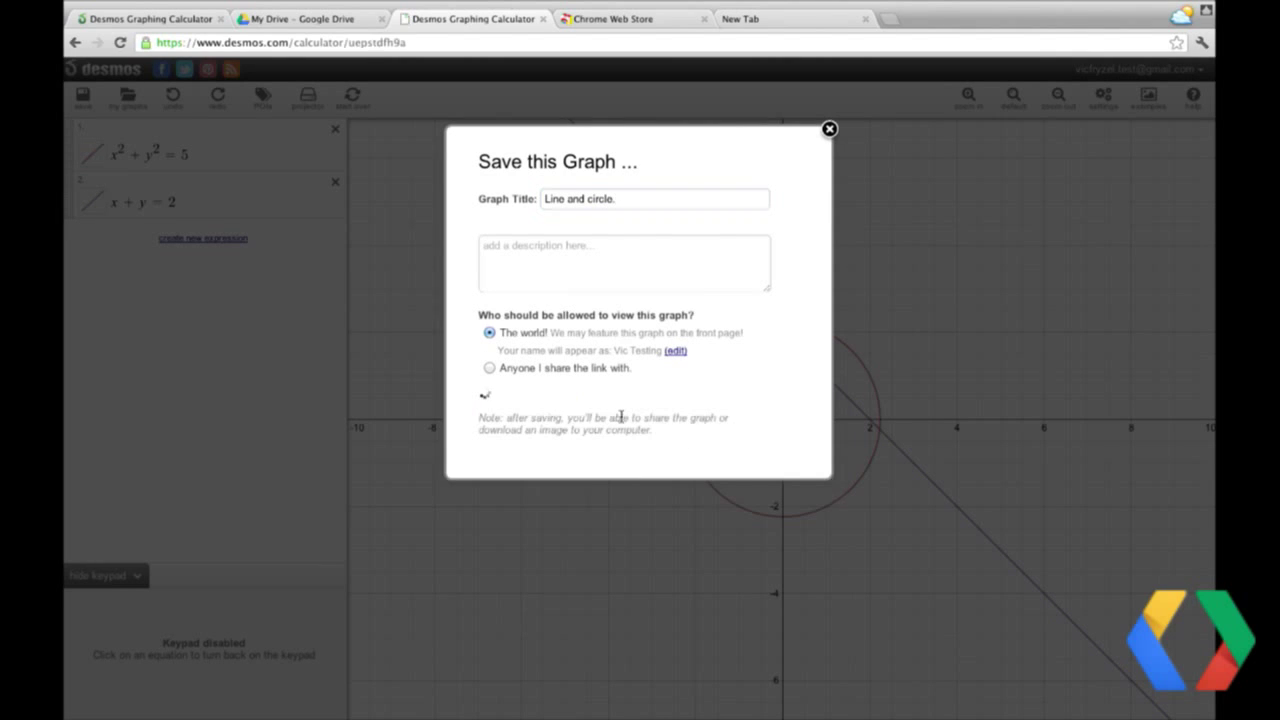
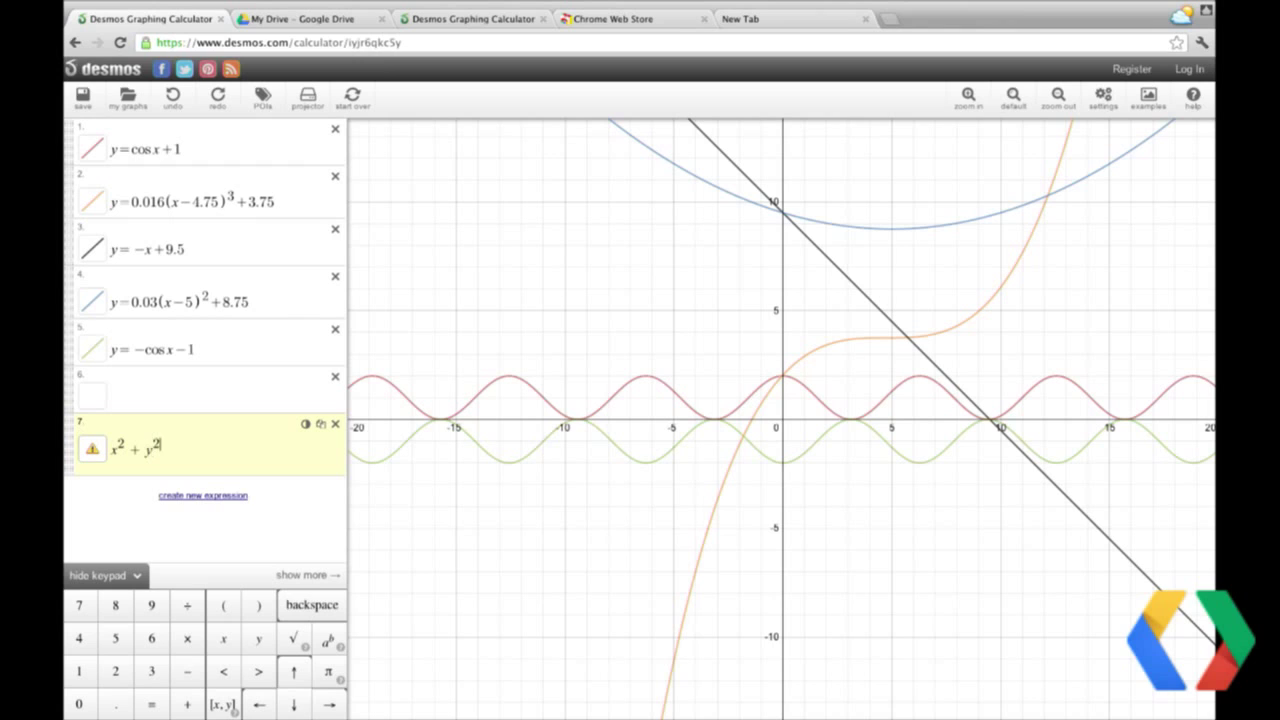
- In the earlier opened "Suhki's Tile" graph, add the circle x^2 + y^2 = 5\30 as the seventh expression
type("5")
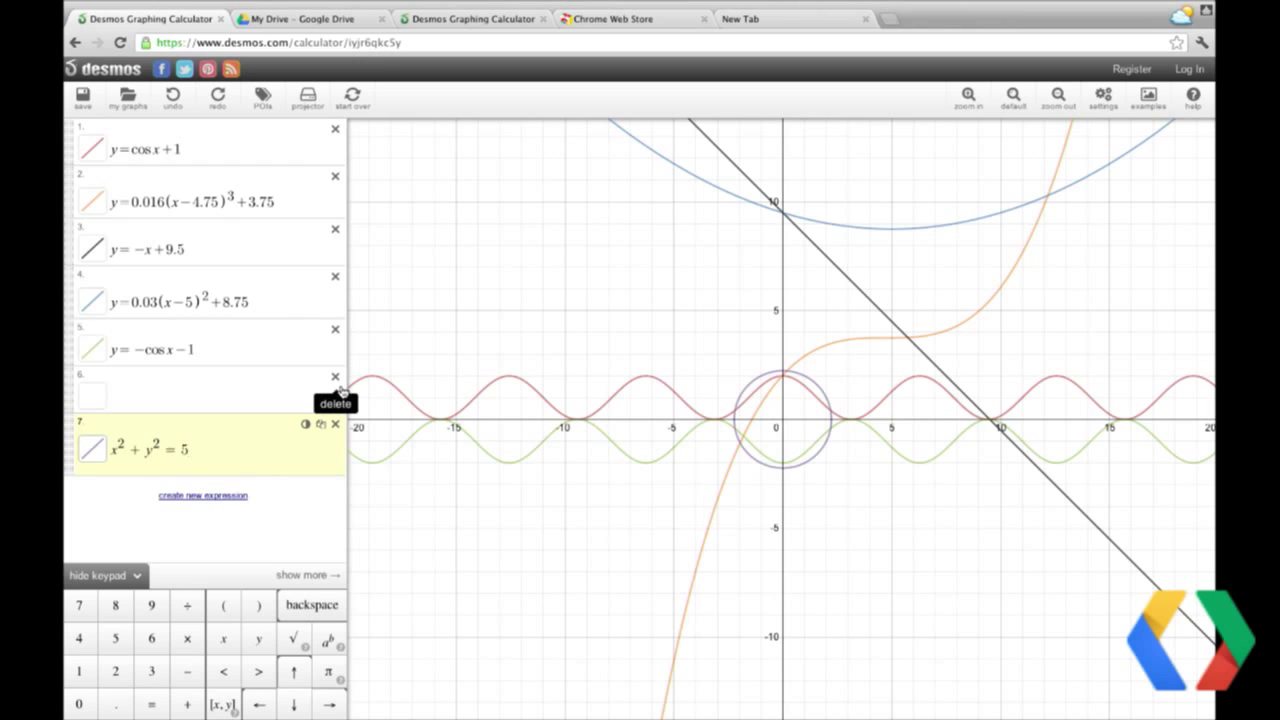
type("*30")
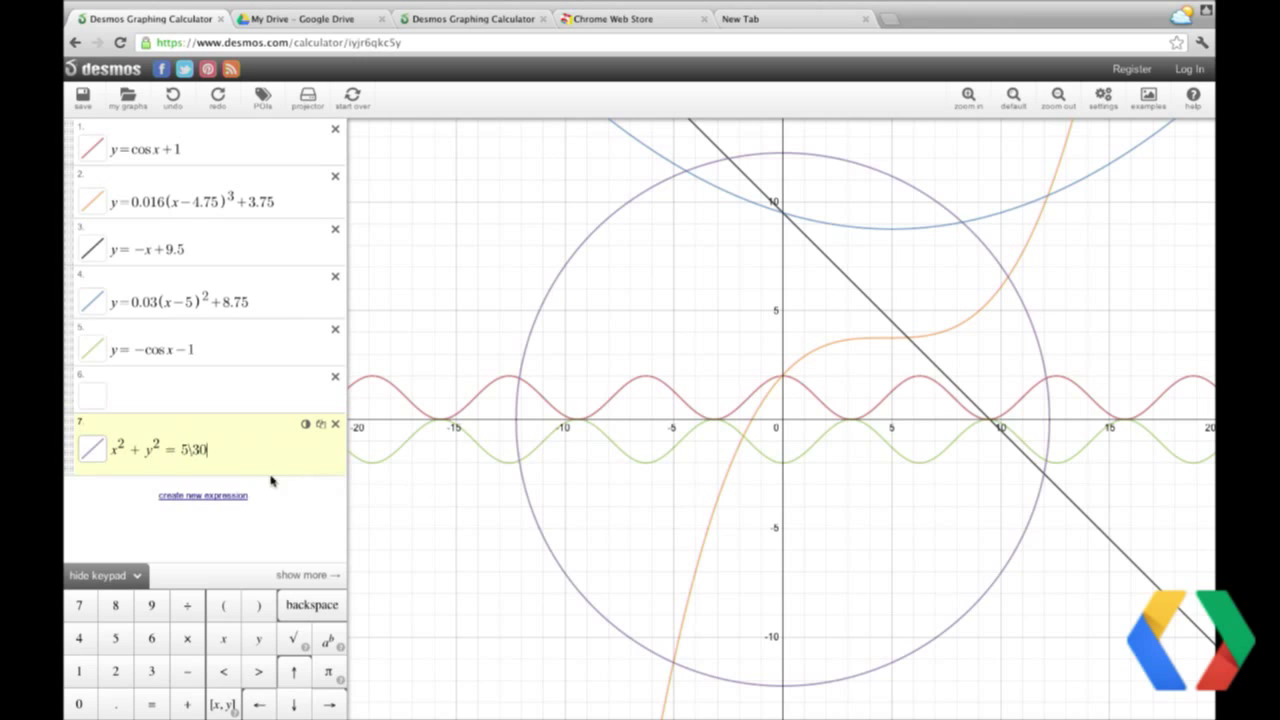
- Label both the x-axis and the y-axis of the graph in multiples of π
left_click(248, 518)
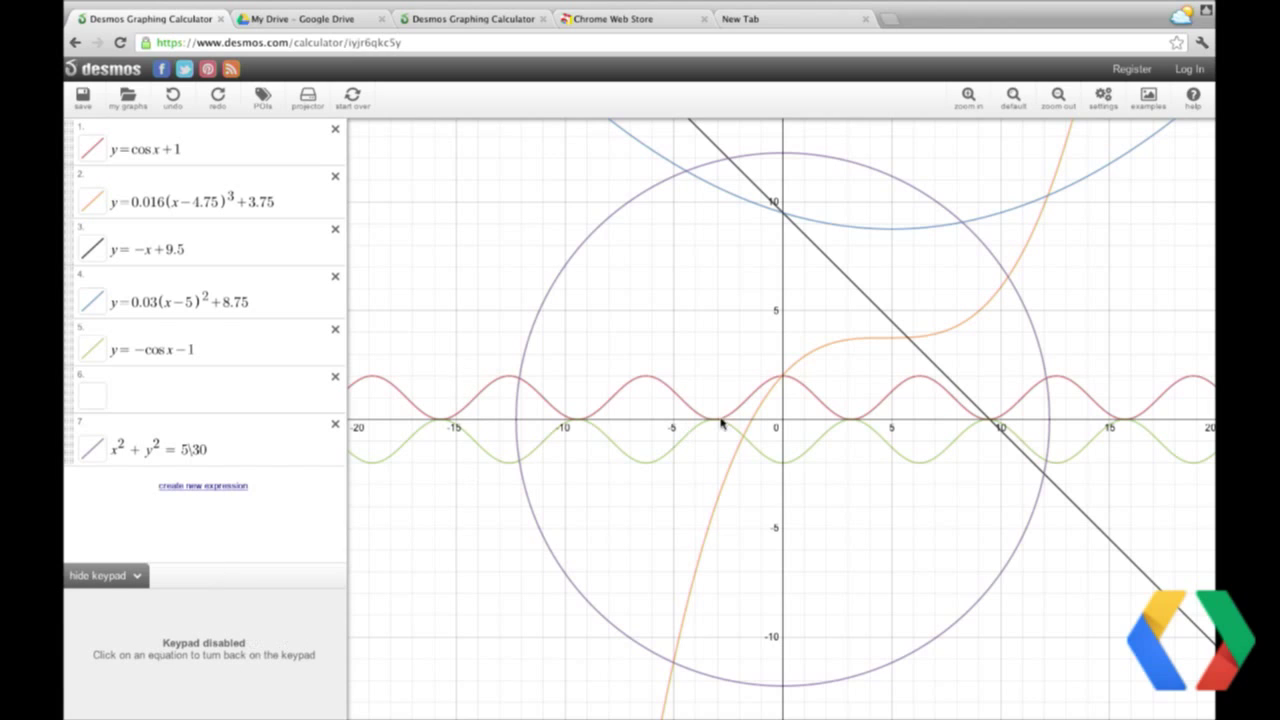
left_click(1103, 96)
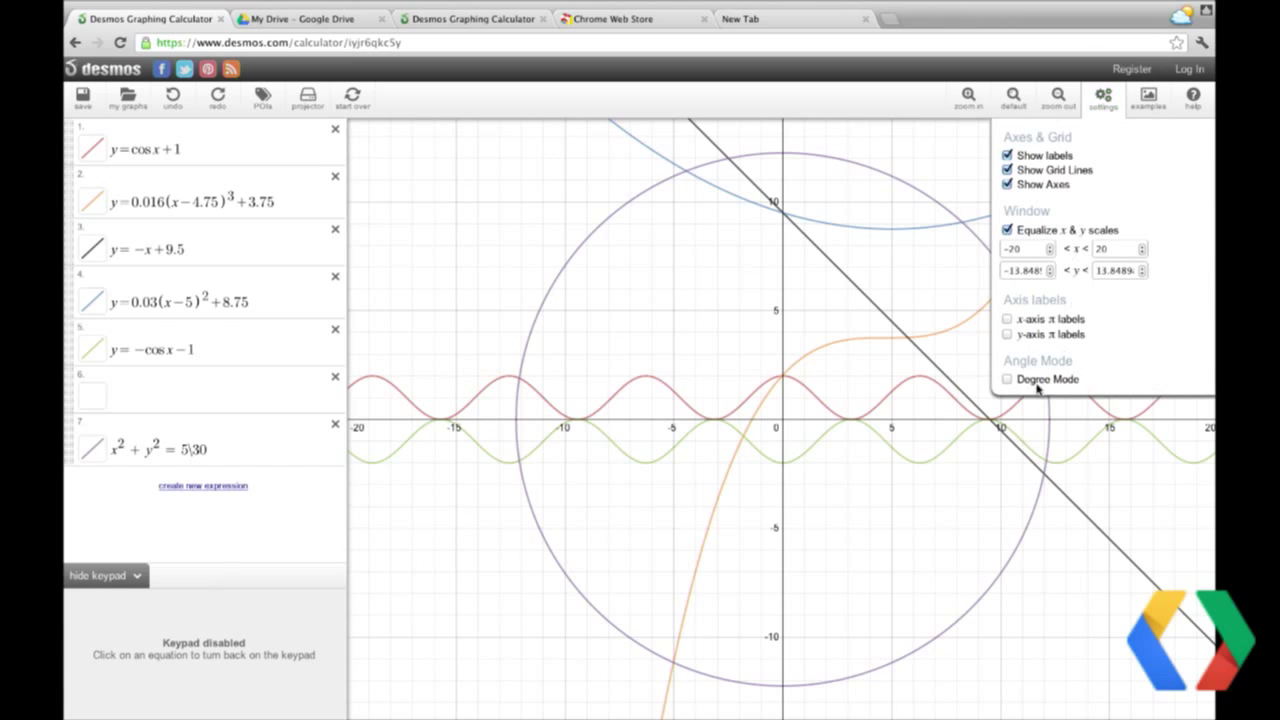
left_click(1007, 320)
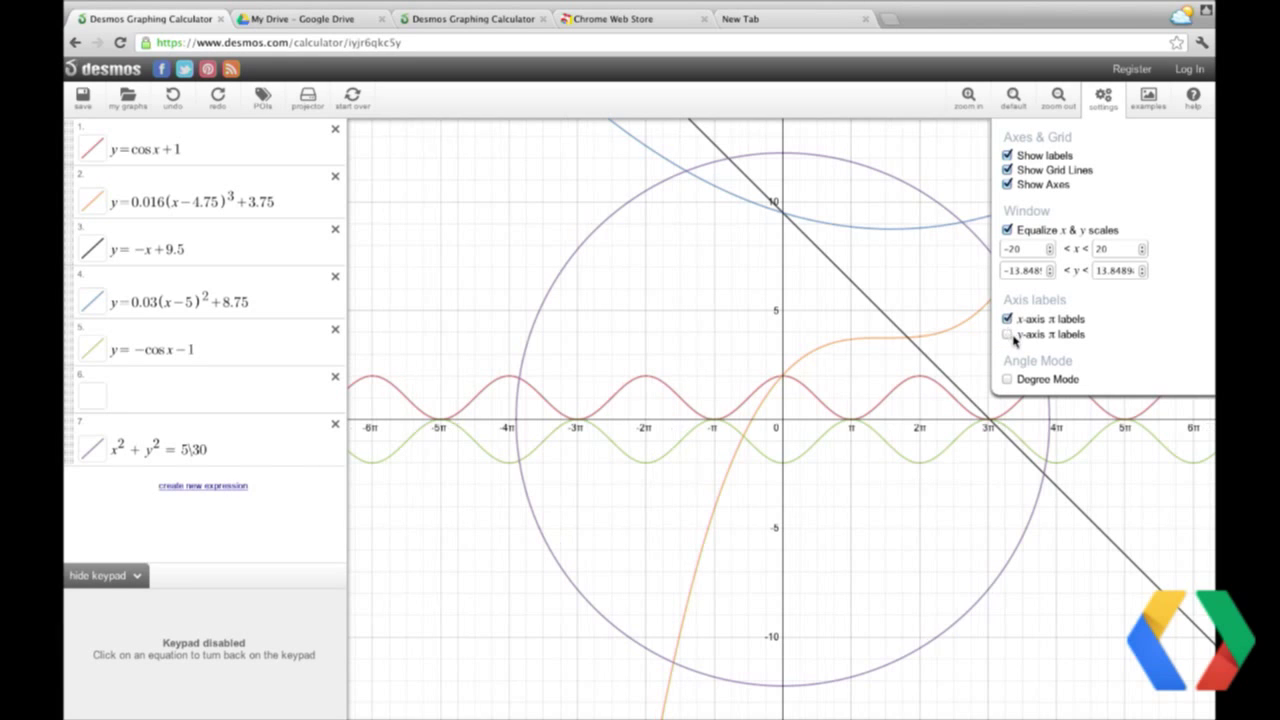
left_click(1008, 335)
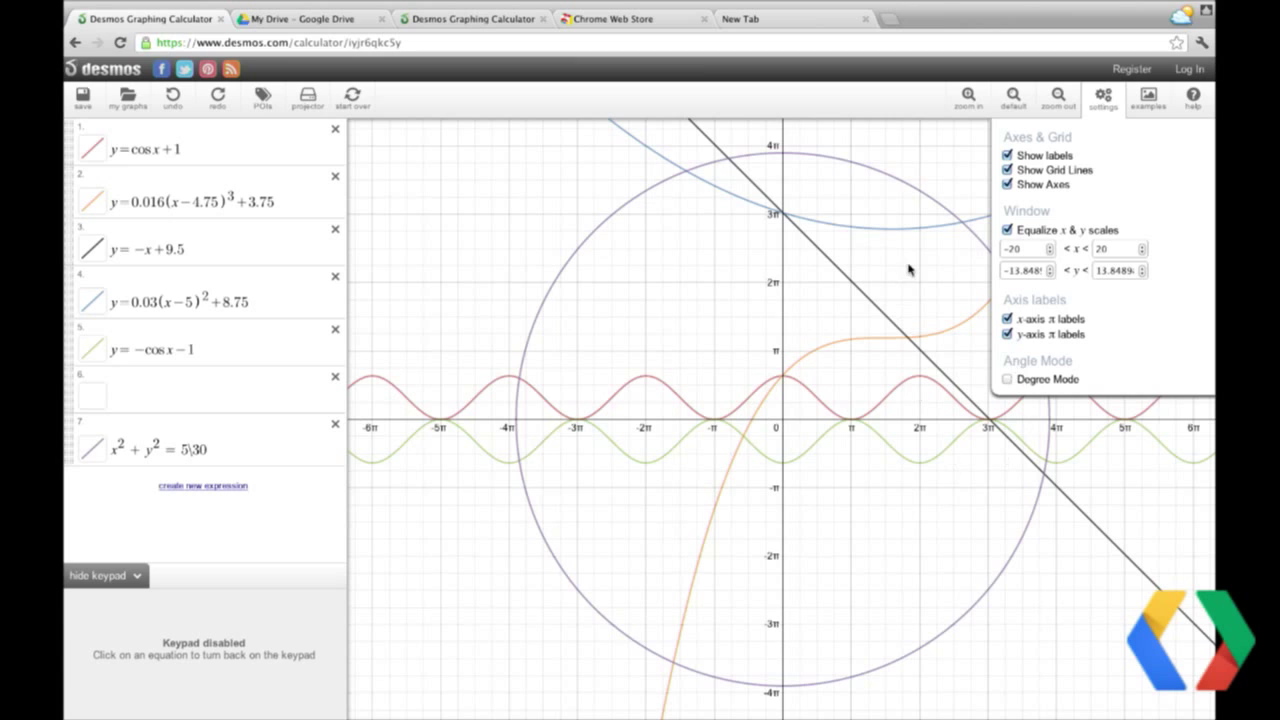
left_click(1103, 98)
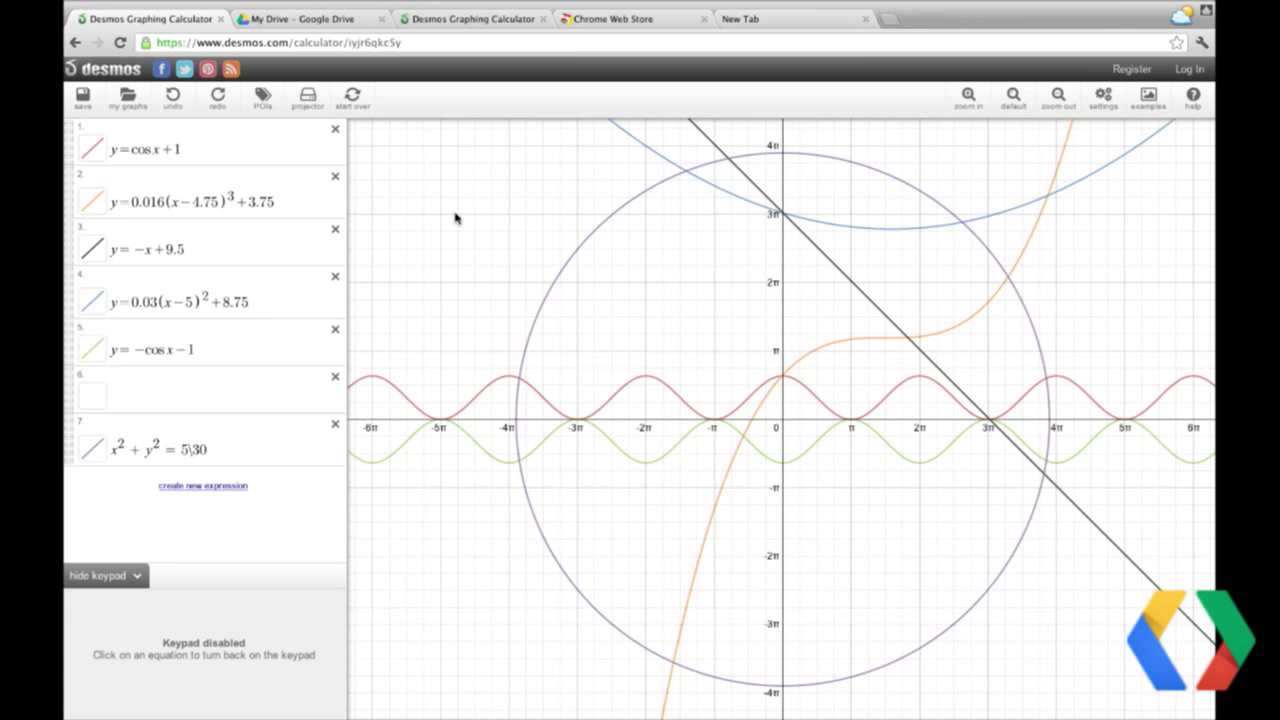
- Switch to Google Drive and create a new Graphing Calculator by Desmos.com file
left_click(298, 20)
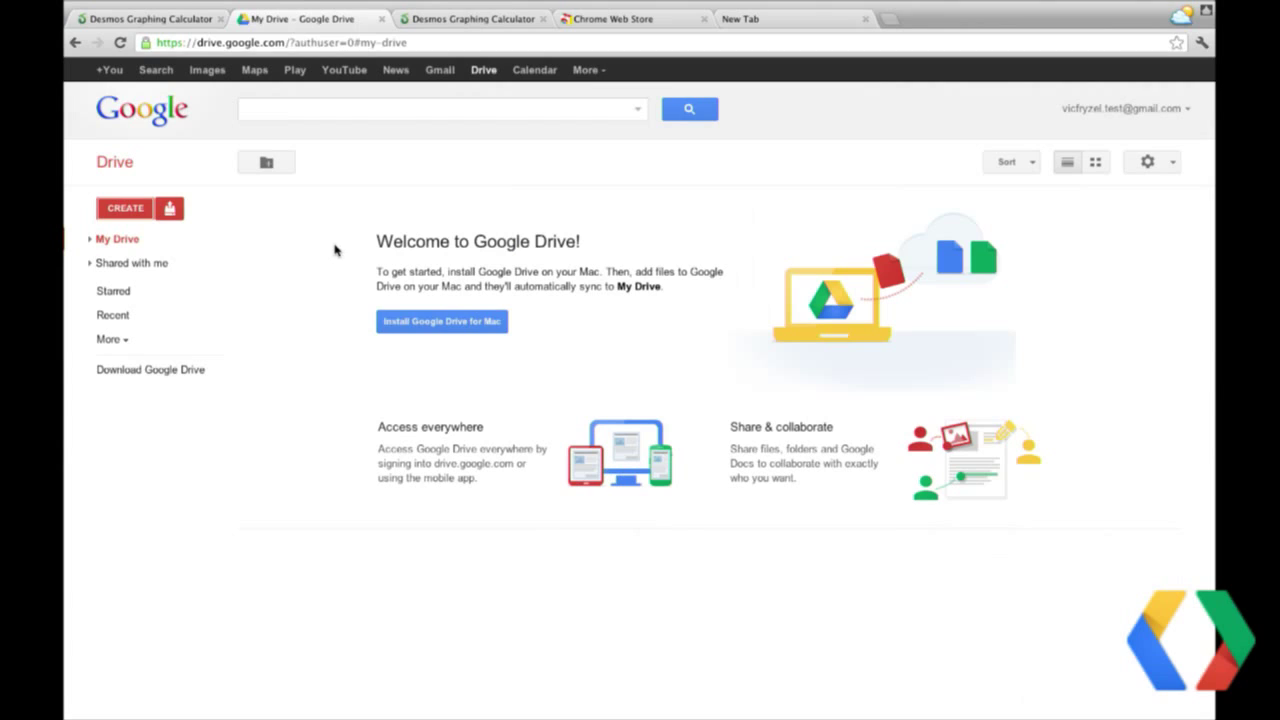
left_click(118, 209)
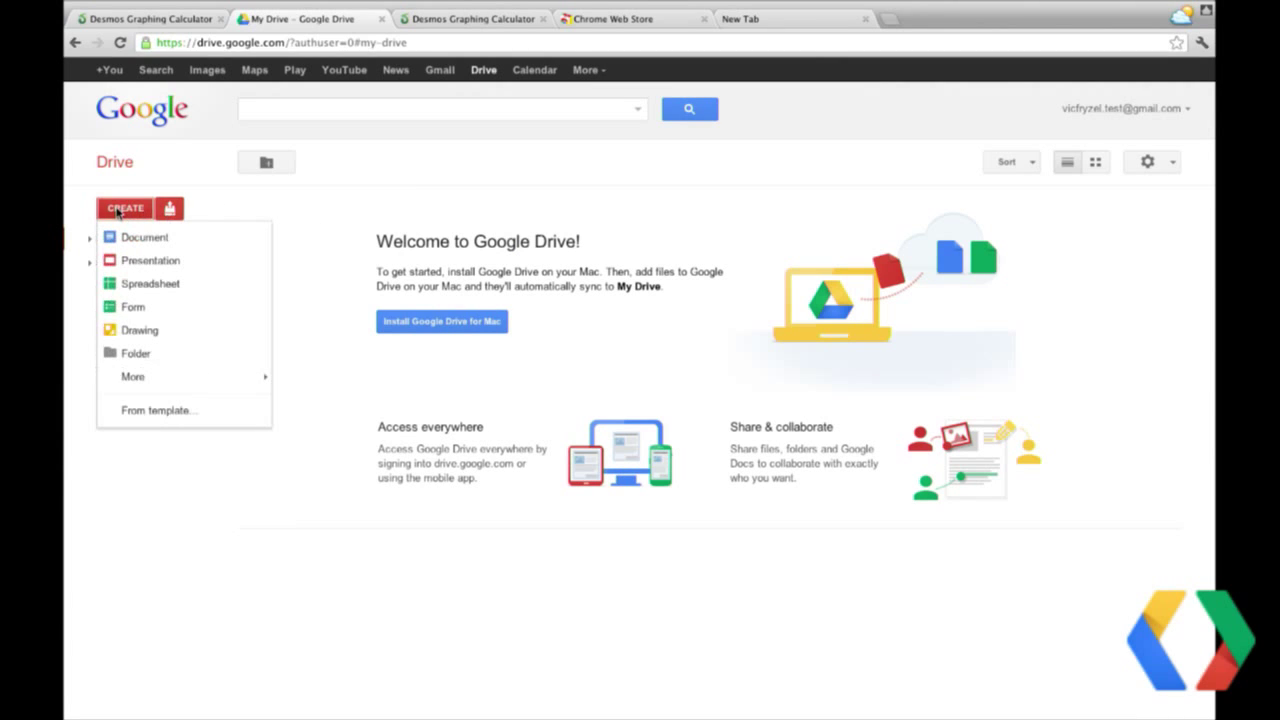
left_click(200, 186)
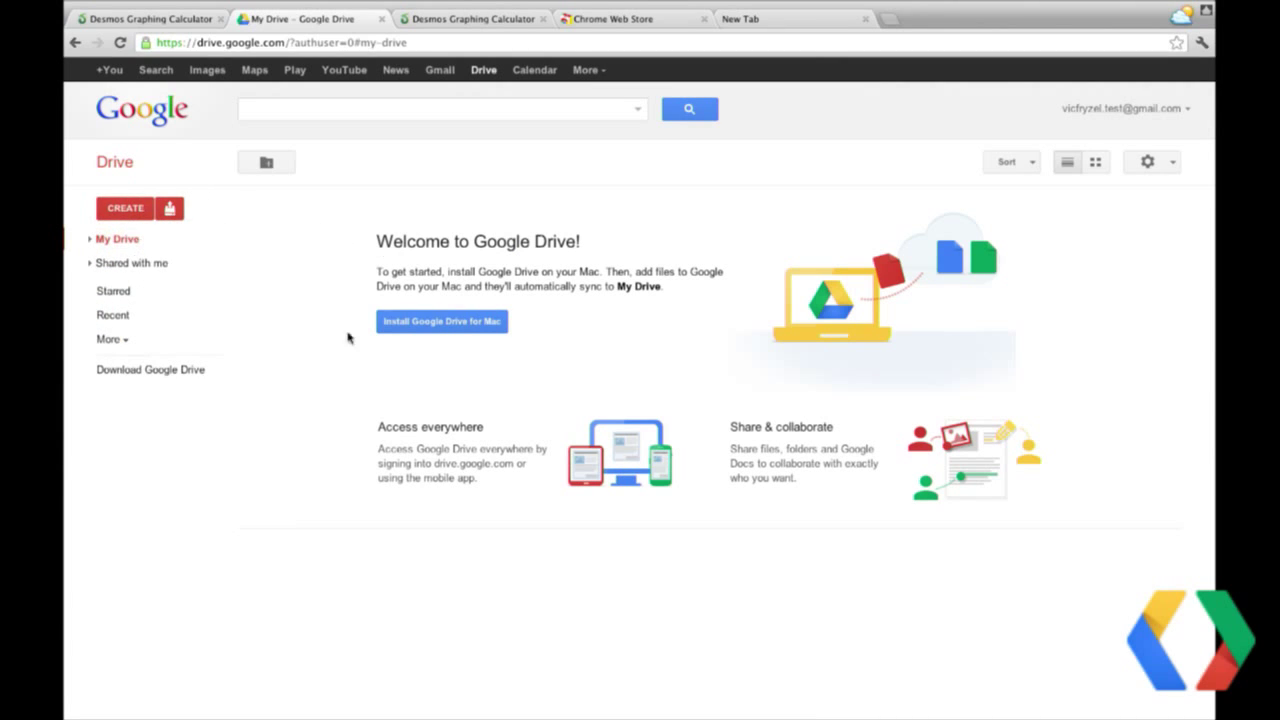
left_click(122, 207)
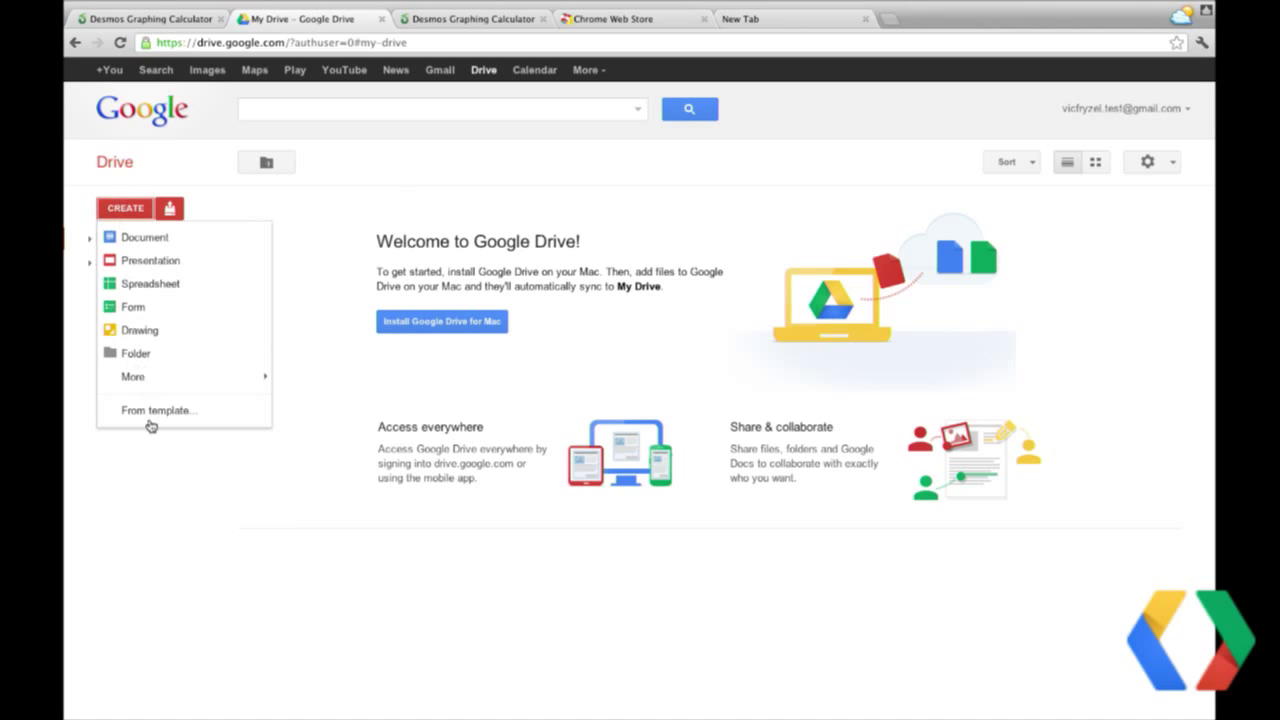
mouse_move(147, 379)
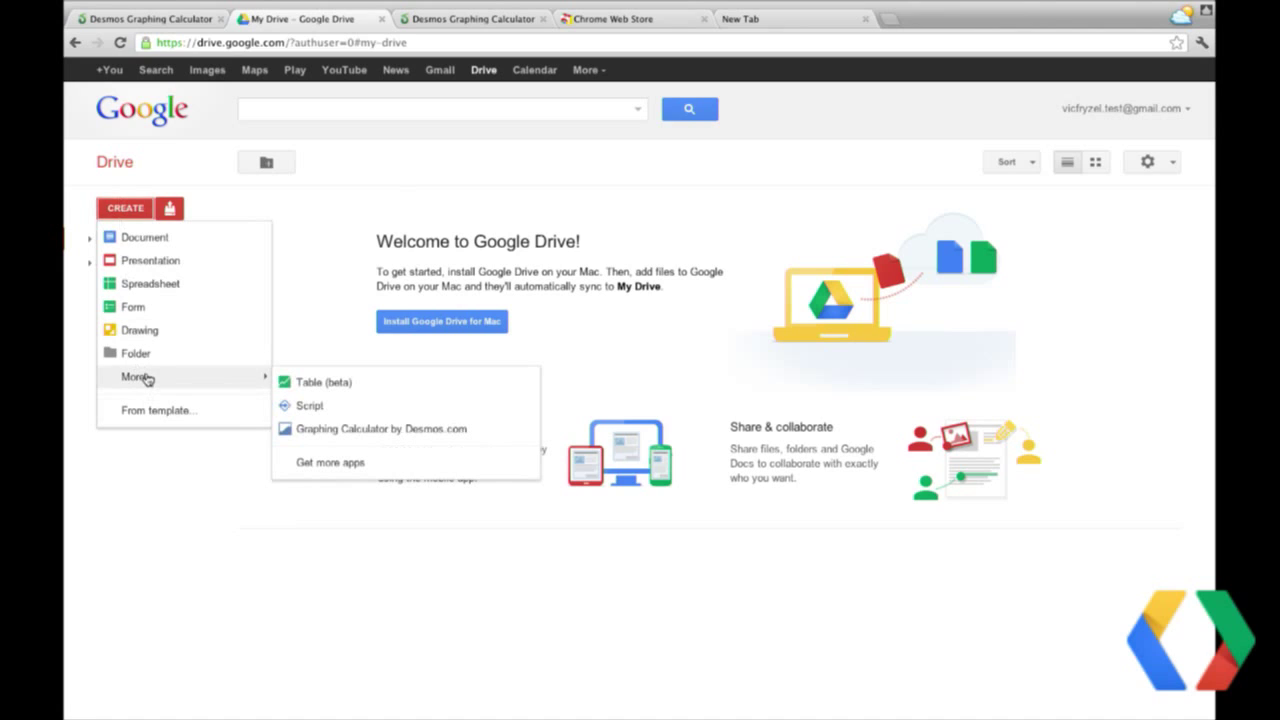
left_click(370, 430)
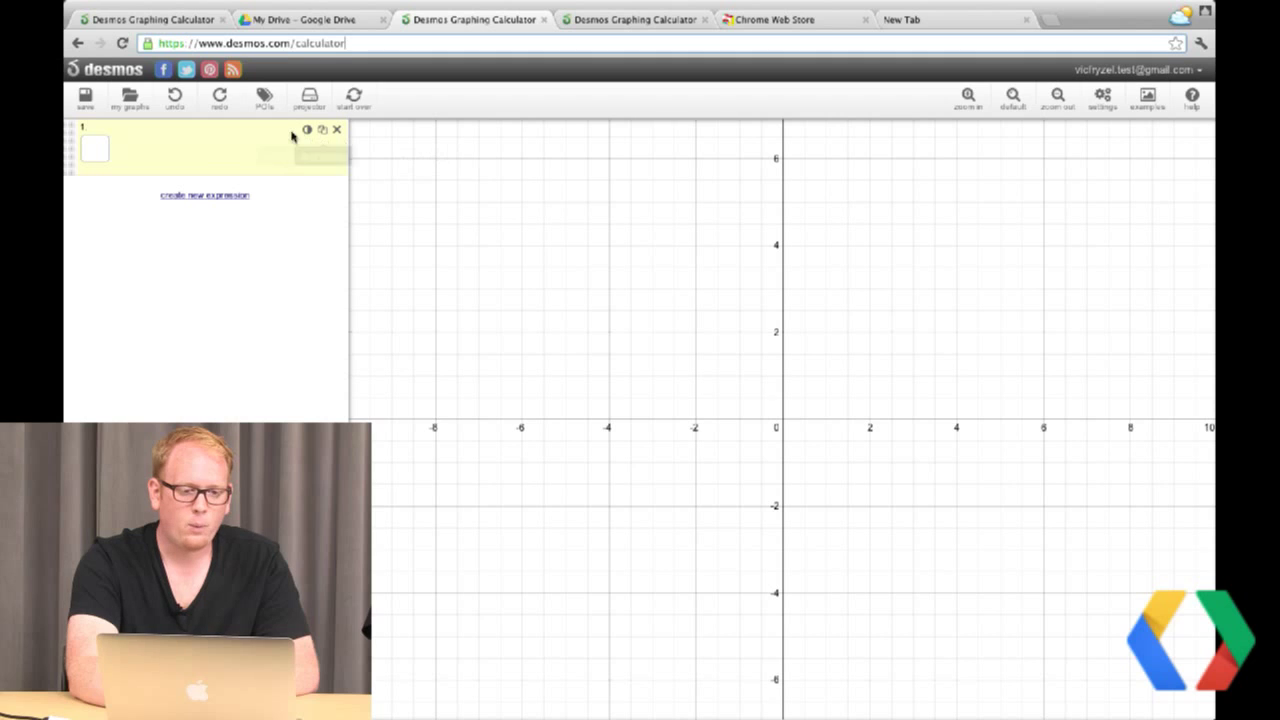
- Log out of the account in the new, empty Desmos calculator
left_click(303, 20)
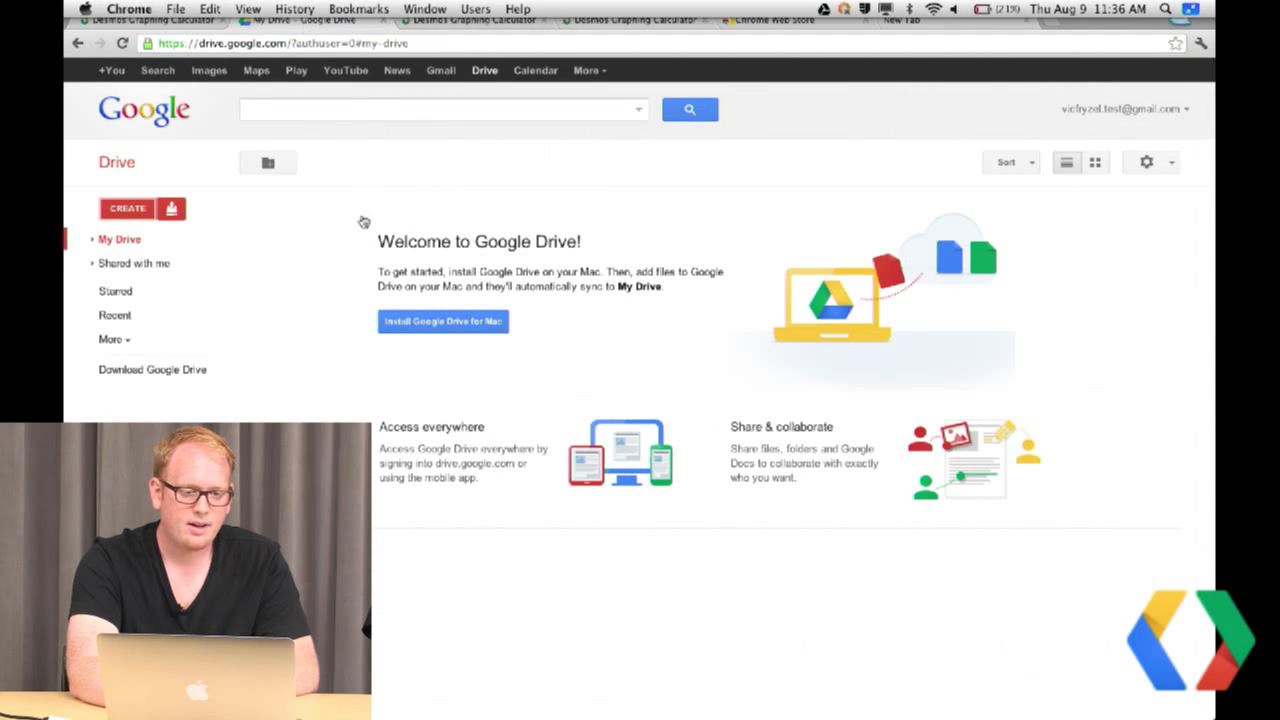
left_click(474, 20)
left_click(1163, 68)
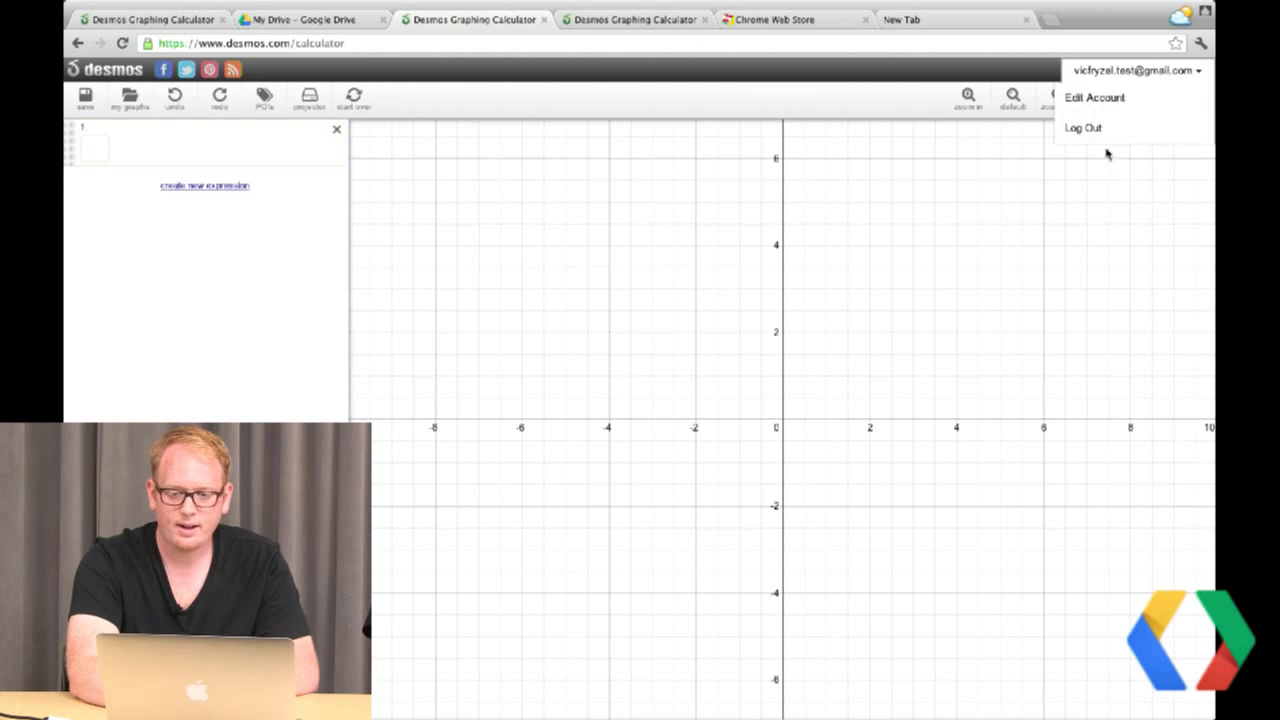
left_click(1092, 132)
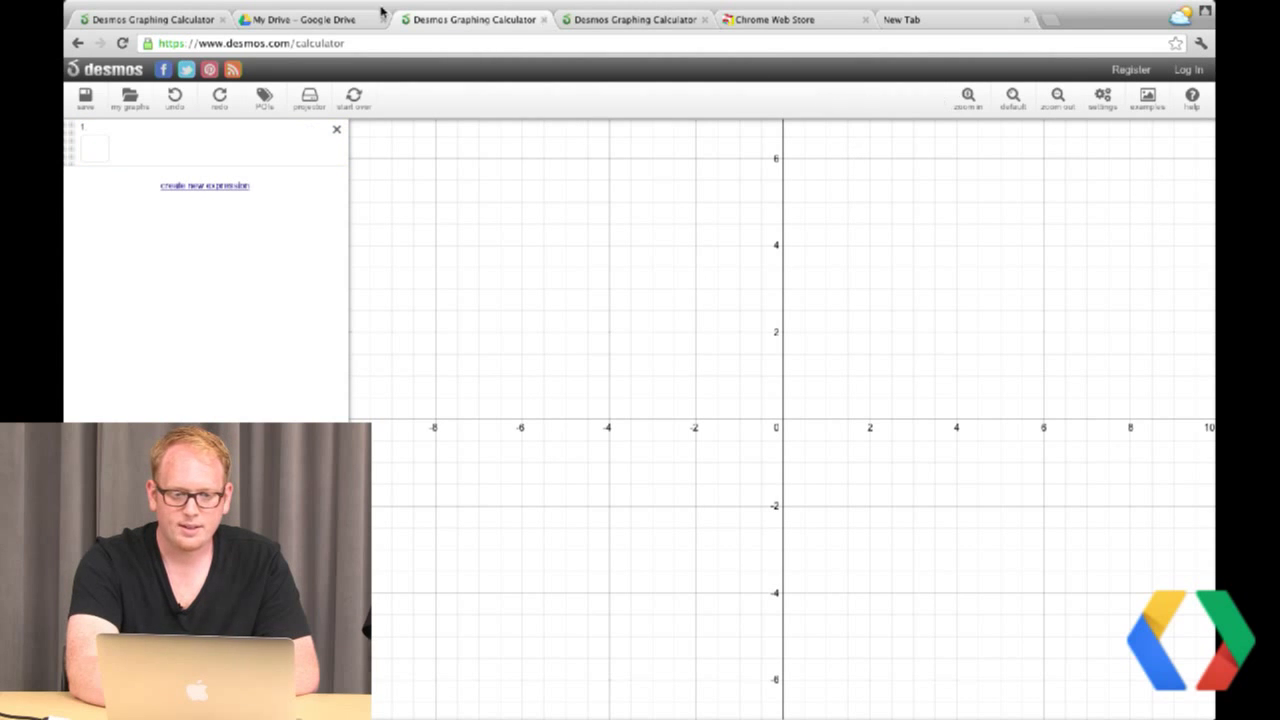
- From Google Drive, create another Graphing Calculator by Desmos.com file while logged out of Desmos, and view the new calculator
left_click(298, 22)
left_click(127, 208)
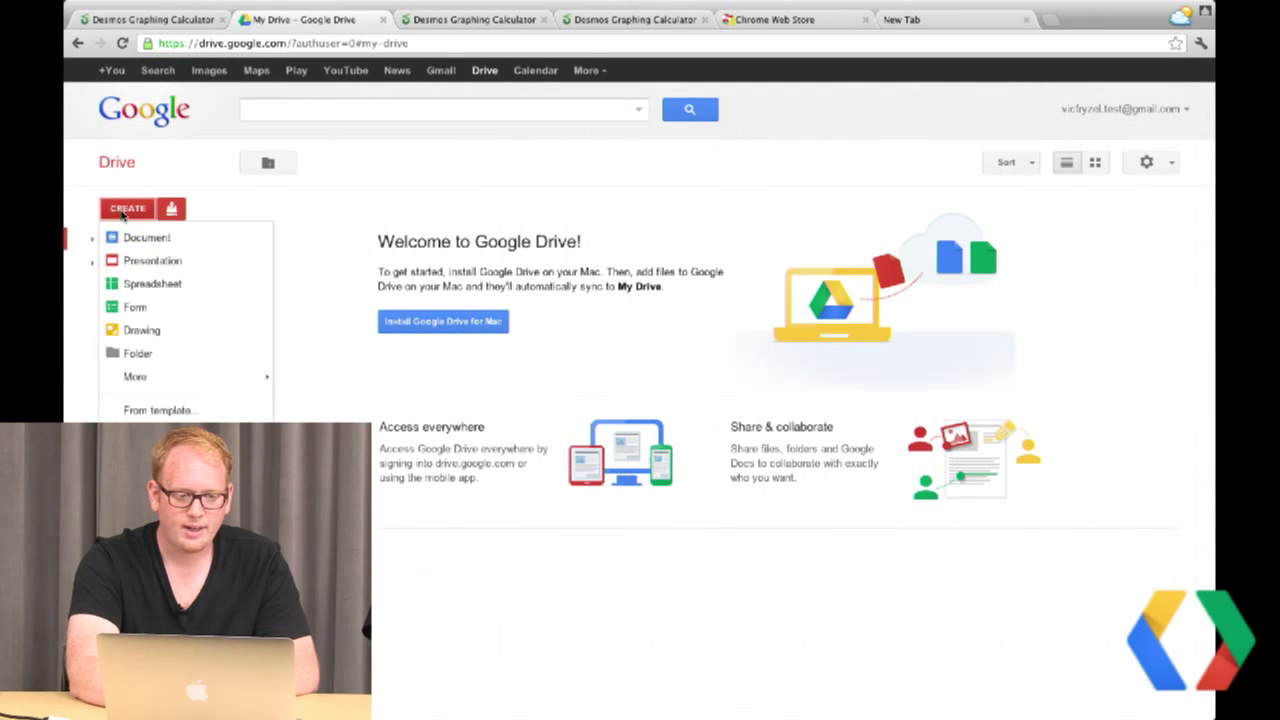
mouse_move(133, 375)
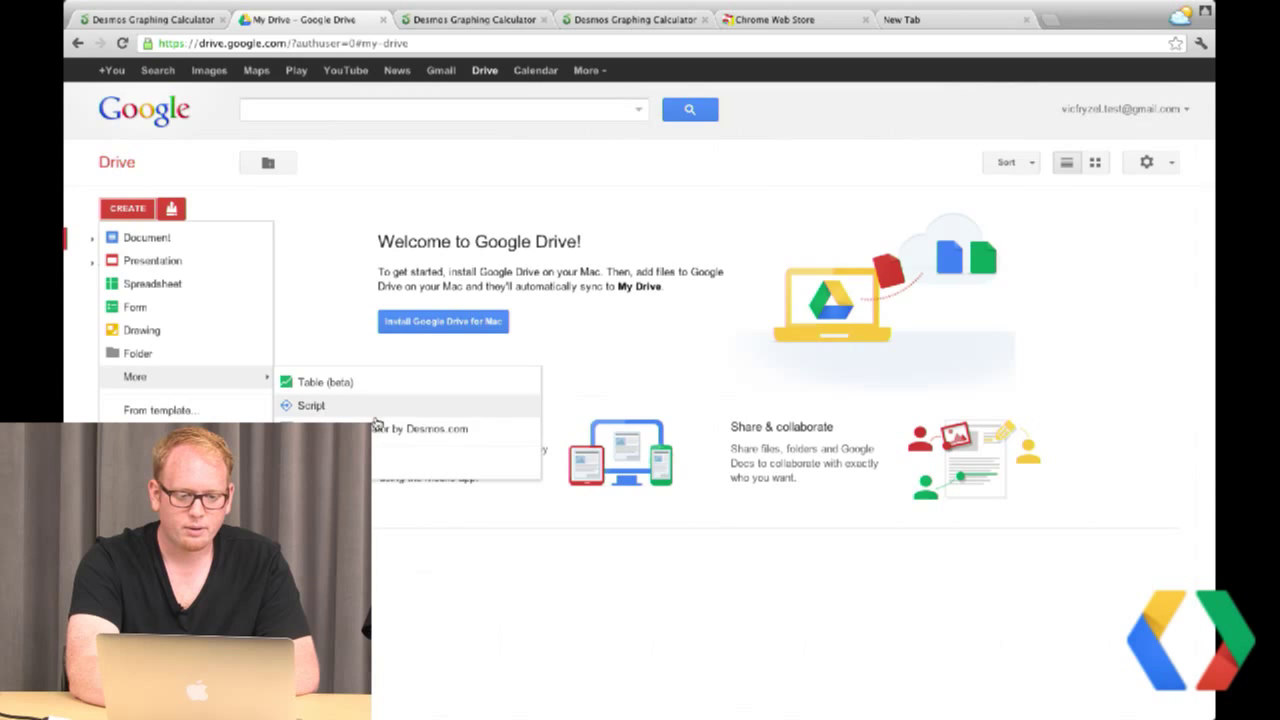
left_click(429, 429)
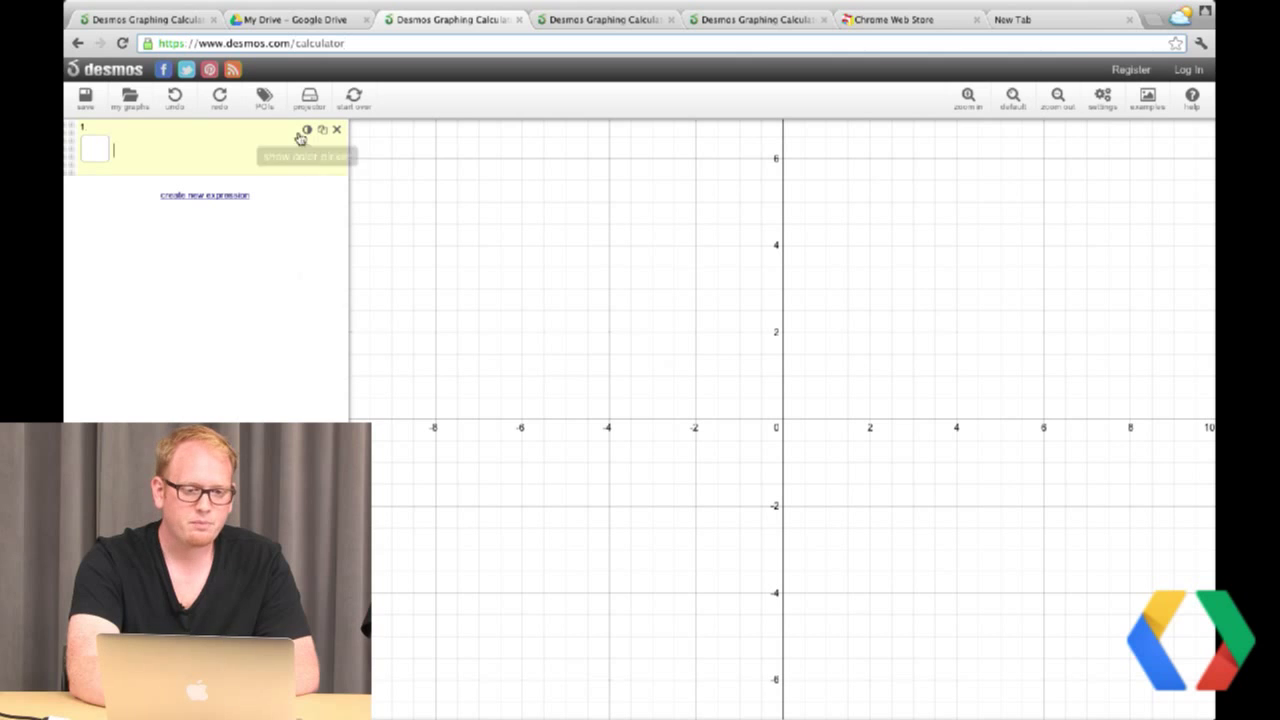
left_click(293, 19)
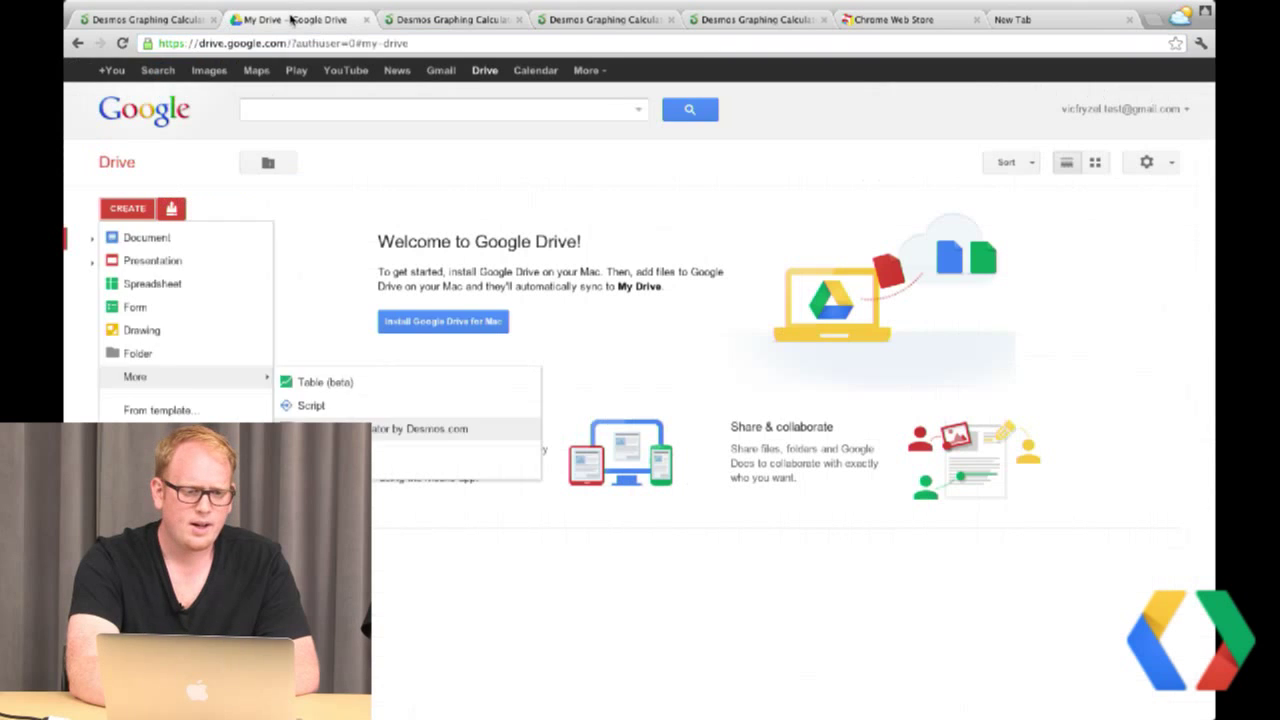
left_click(401, 20)
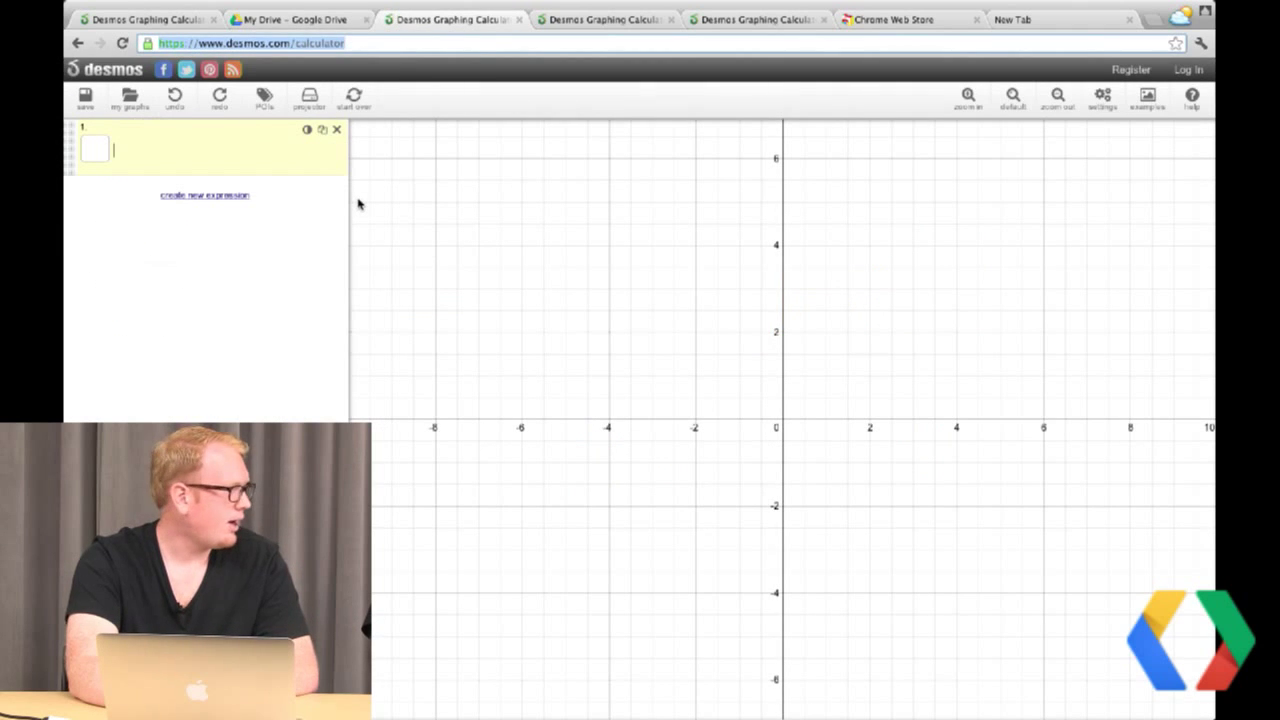
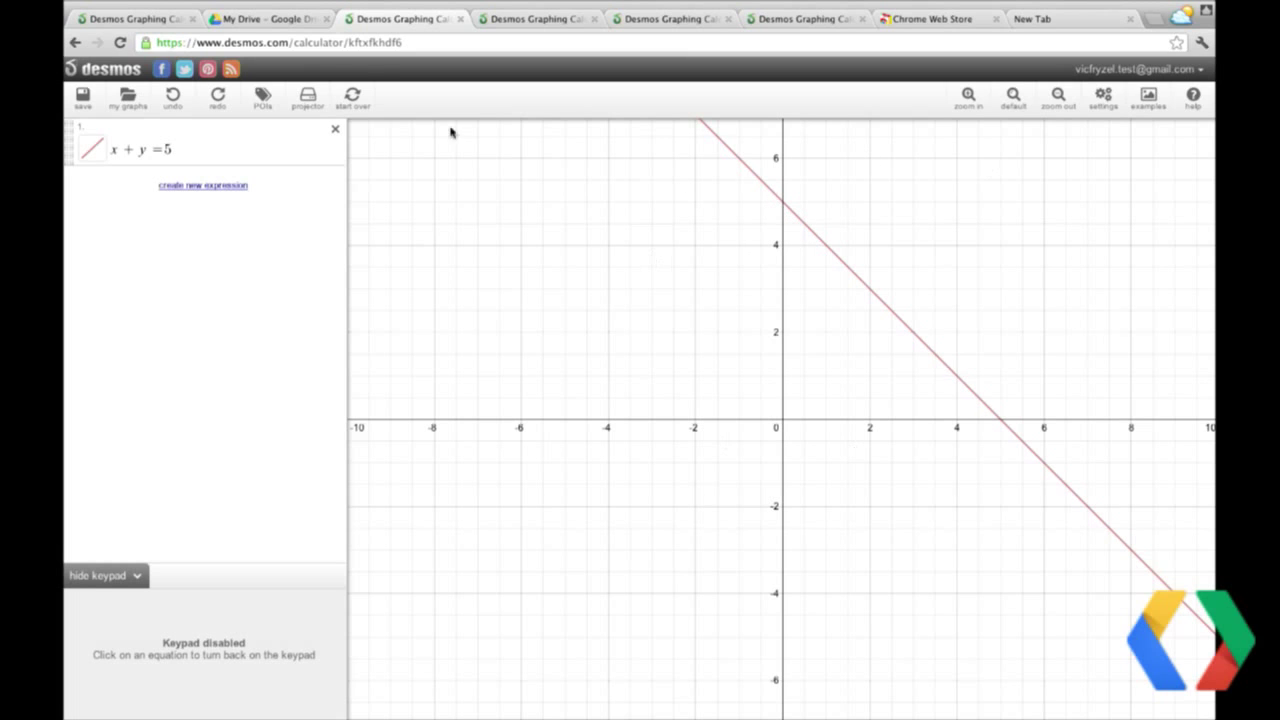
- Check My Drive in Google Drive against the x + y = 5 graph, and browse the saved graphs in Desmos
left_click(270, 20)
left_click(382, 22)
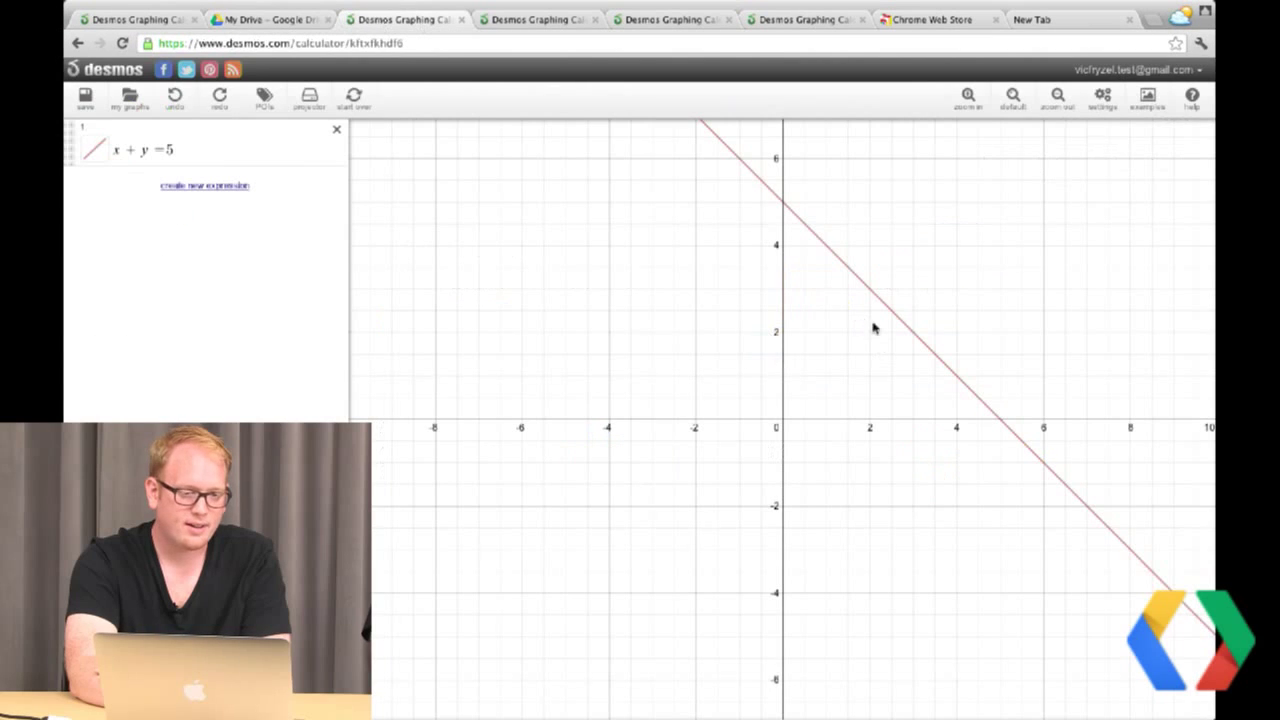
left_click(268, 22)
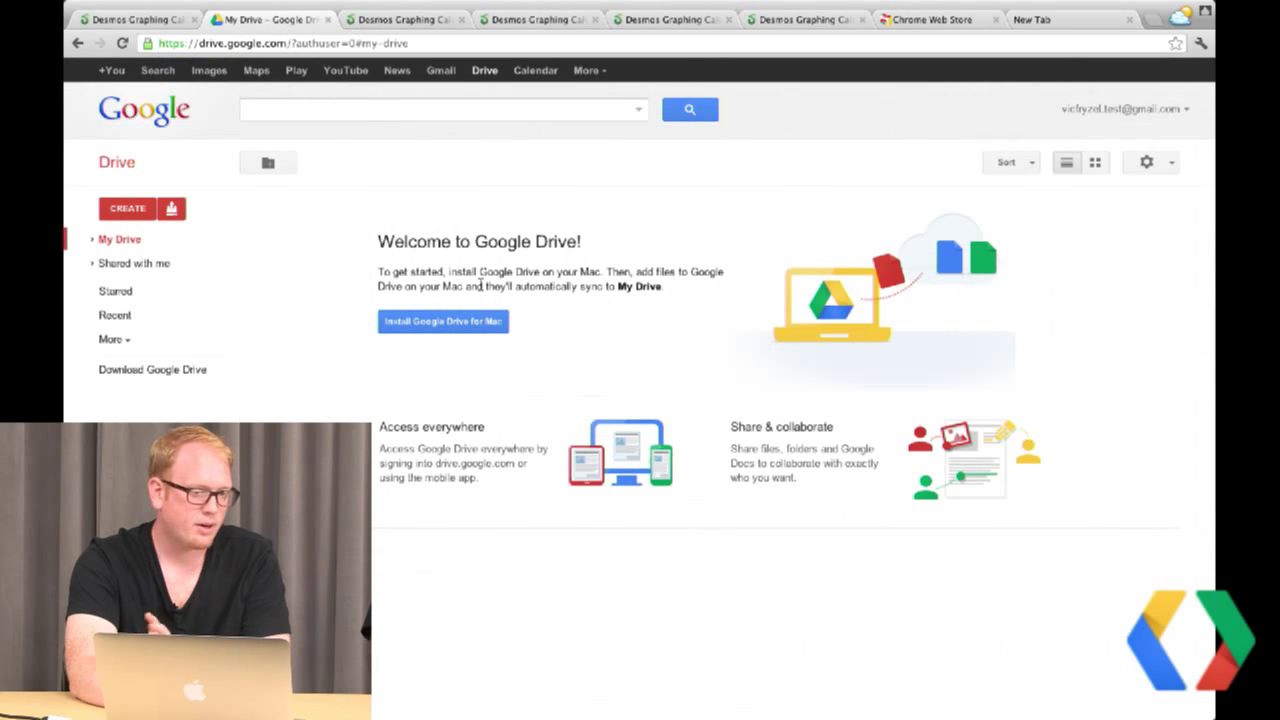
left_click(409, 21)
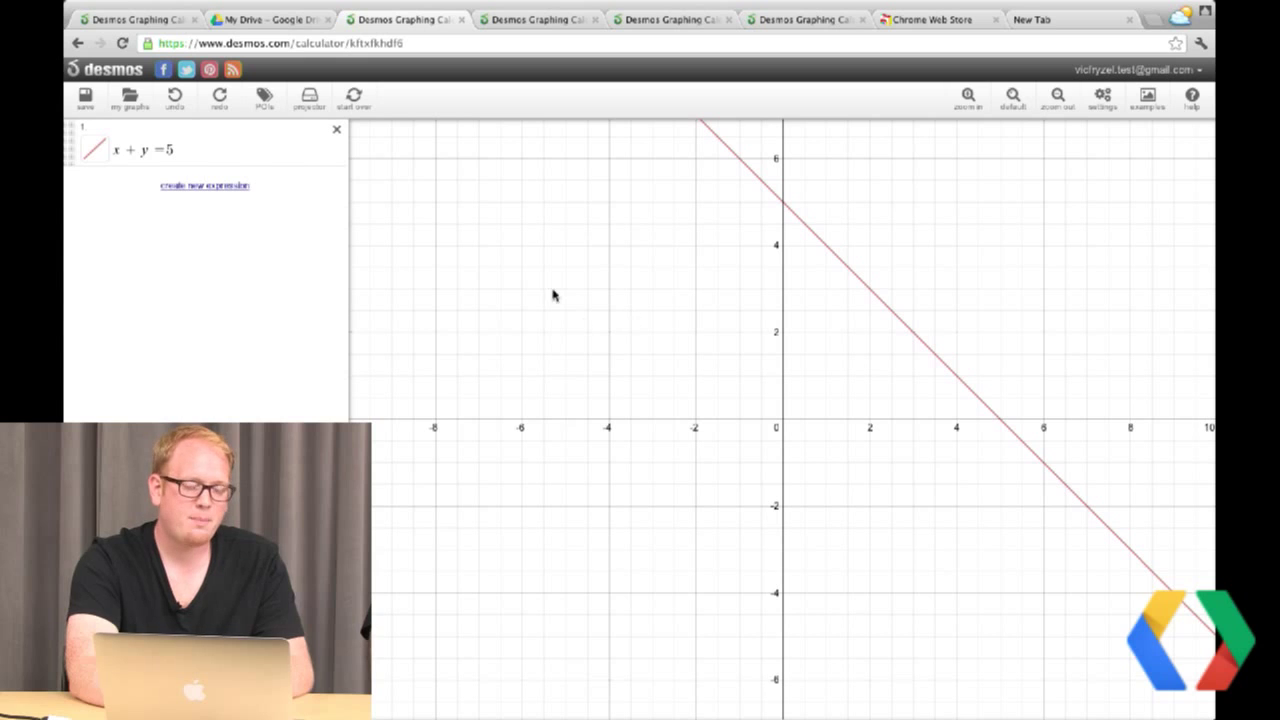
left_click(265, 19)
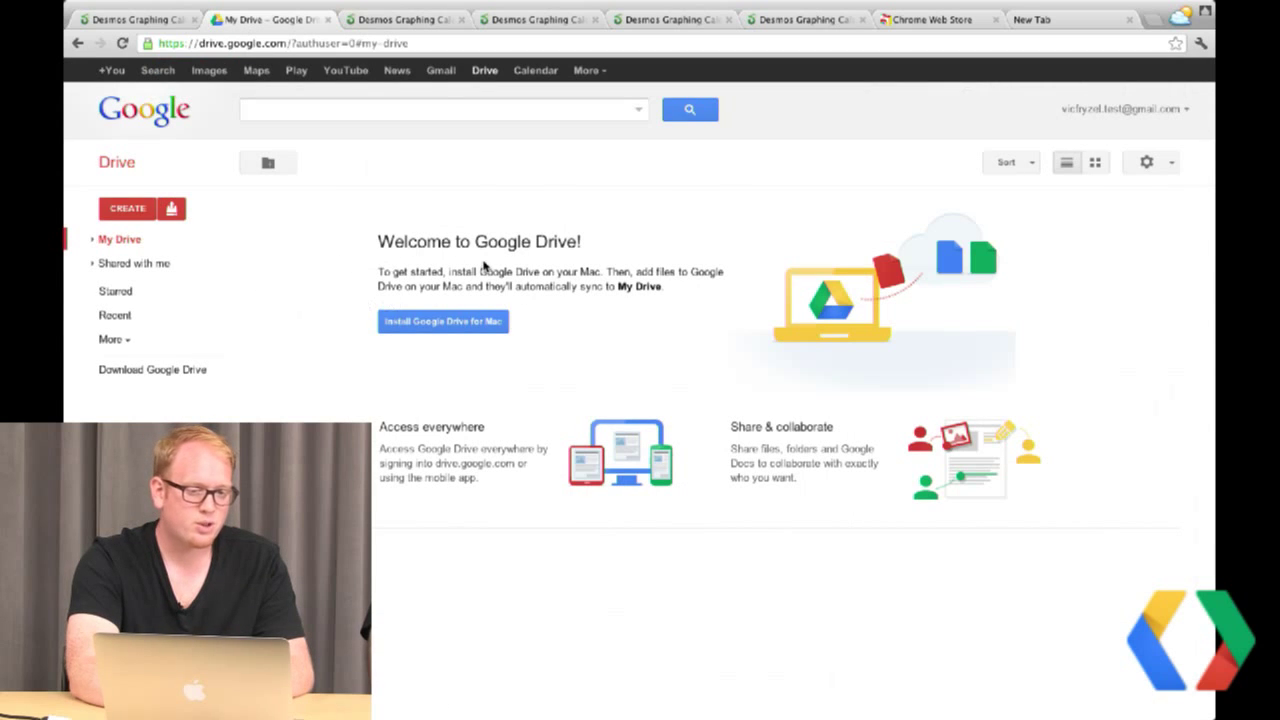
left_click(406, 22)
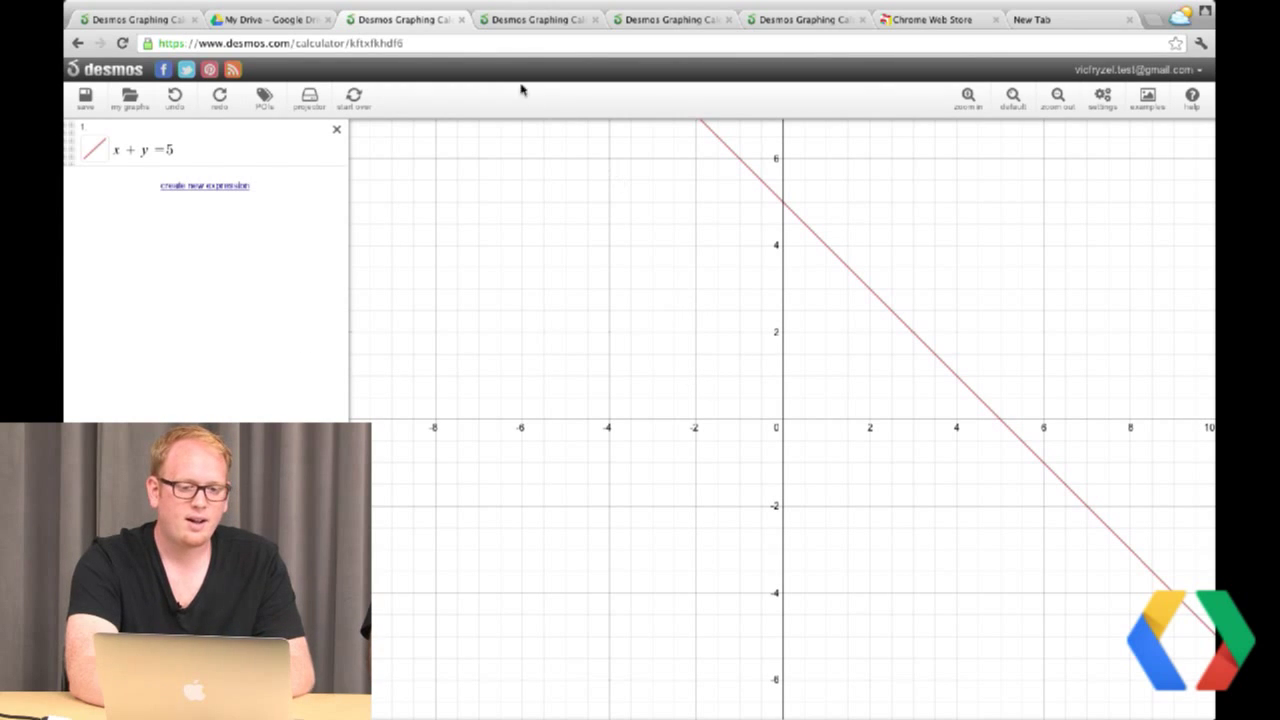
left_click(284, 22)
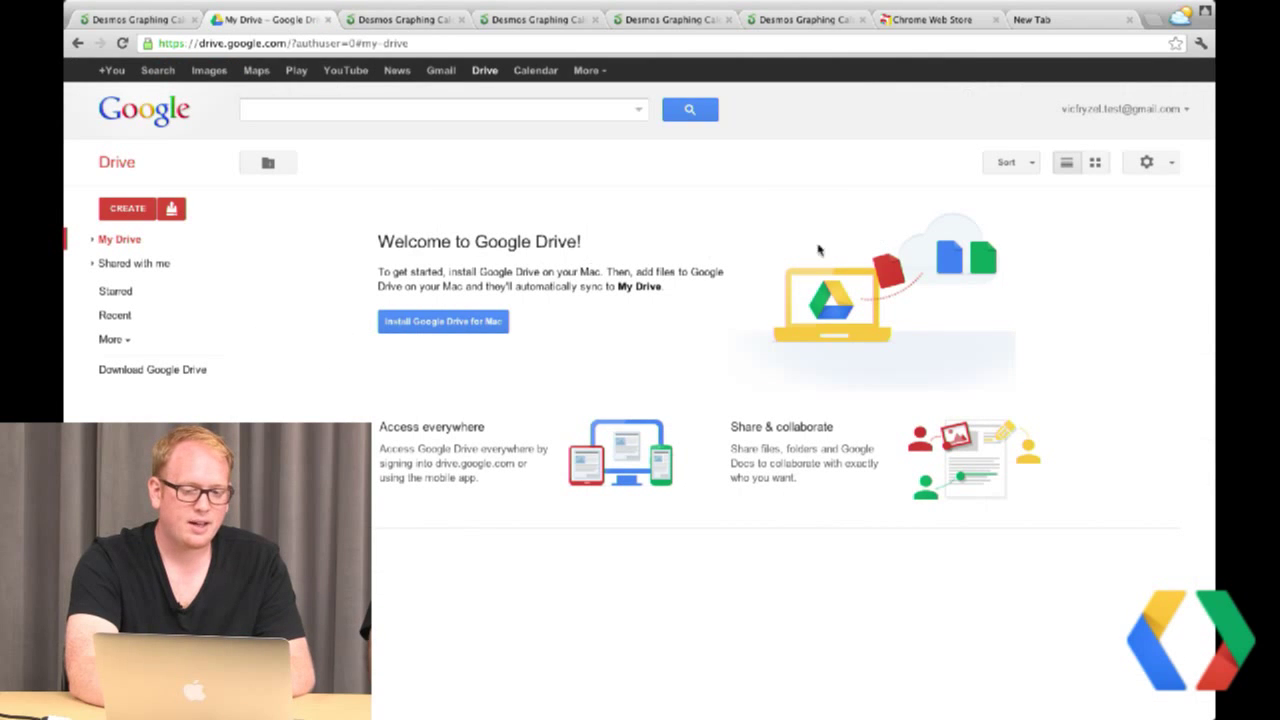
left_click(500, 108)
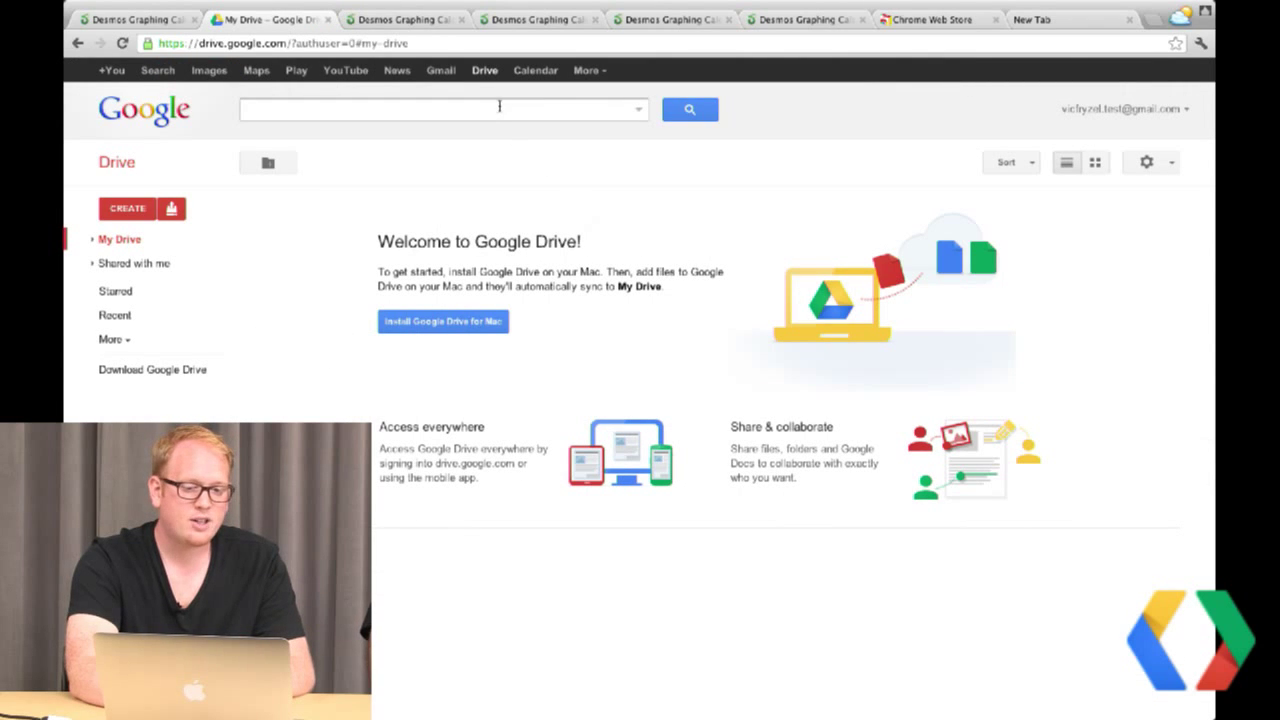
left_click(393, 19)
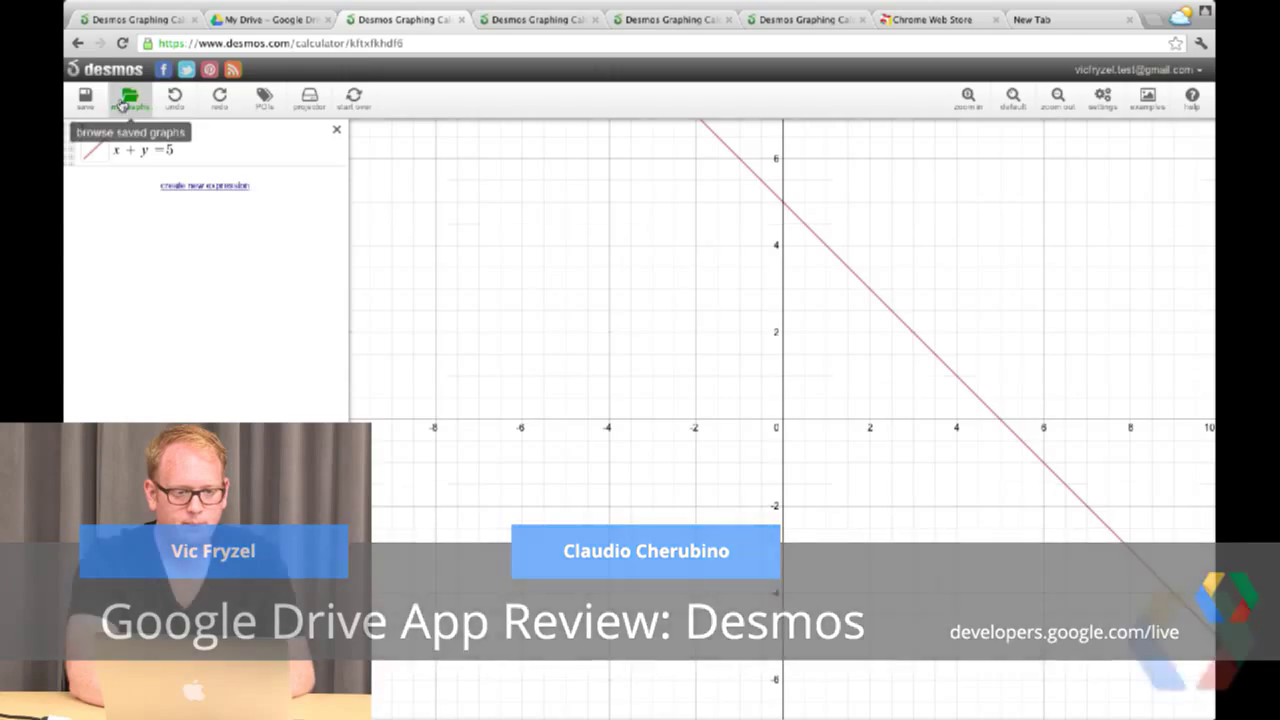
left_click(129, 97)
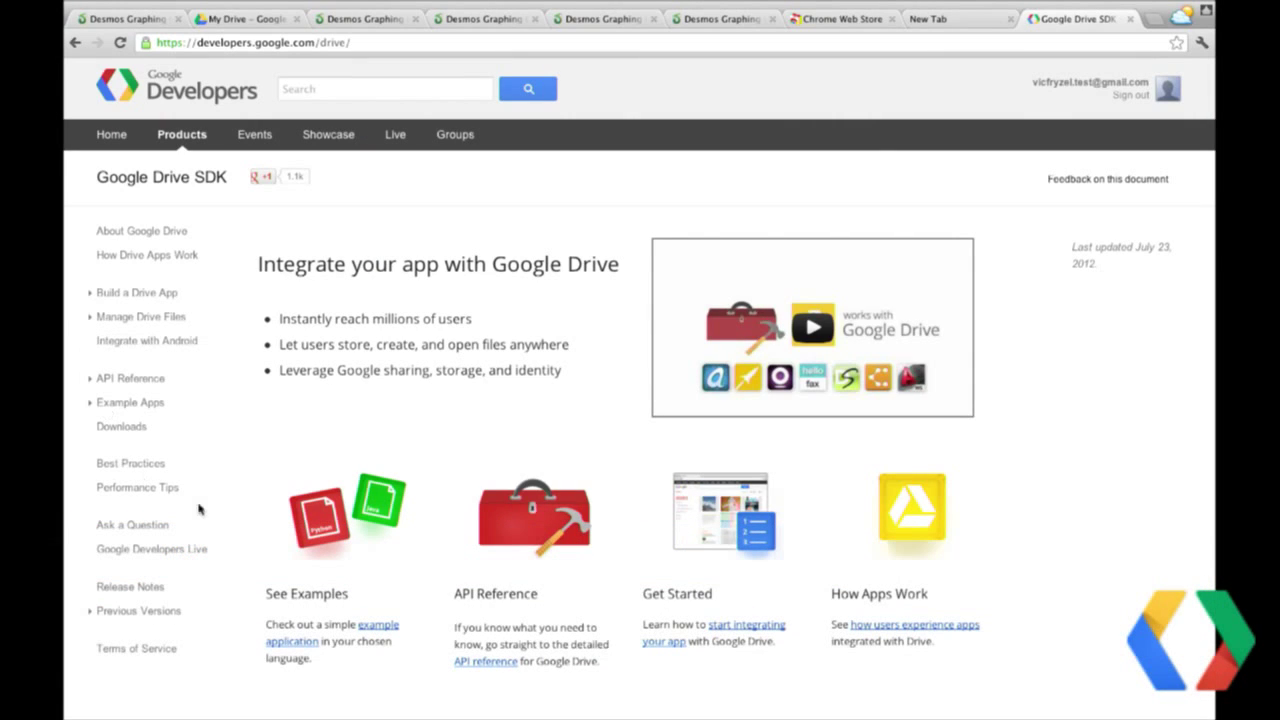
- In the Google Drive SDK documentation, find and view the Open Files page on integrating with the Drive UI
left_click(90, 321)
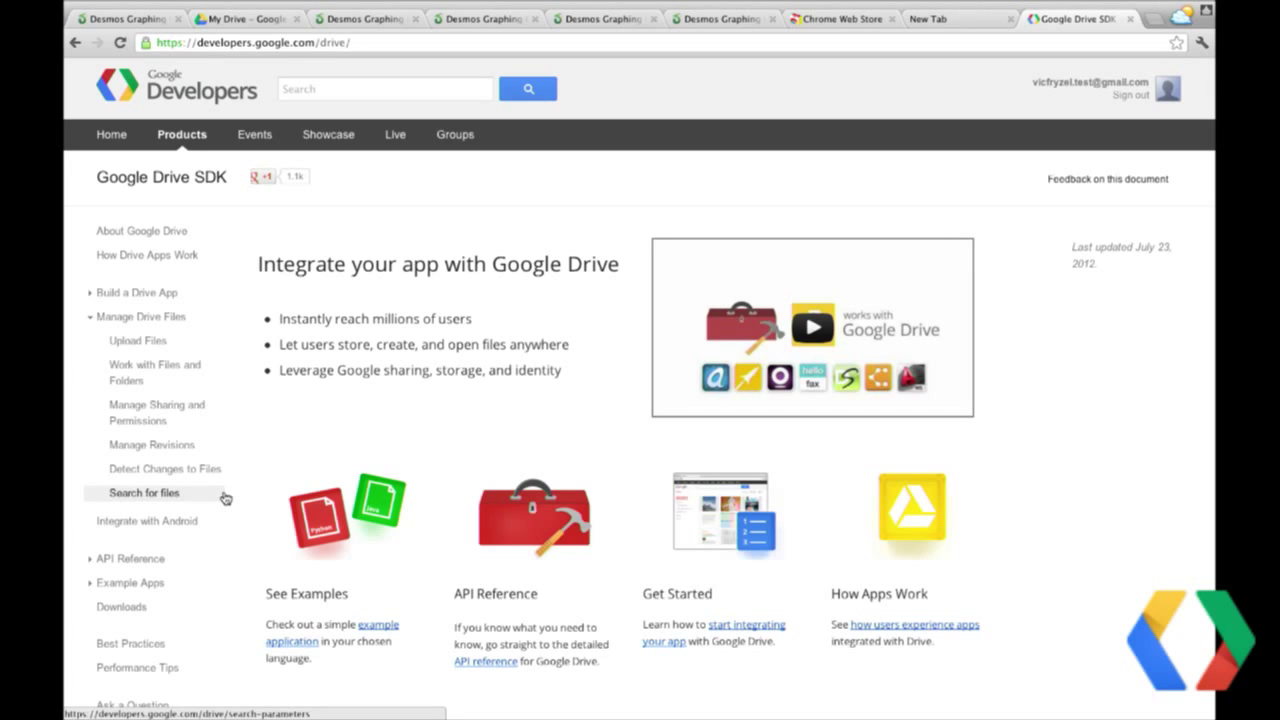
scroll(225, 498, "down", 1)
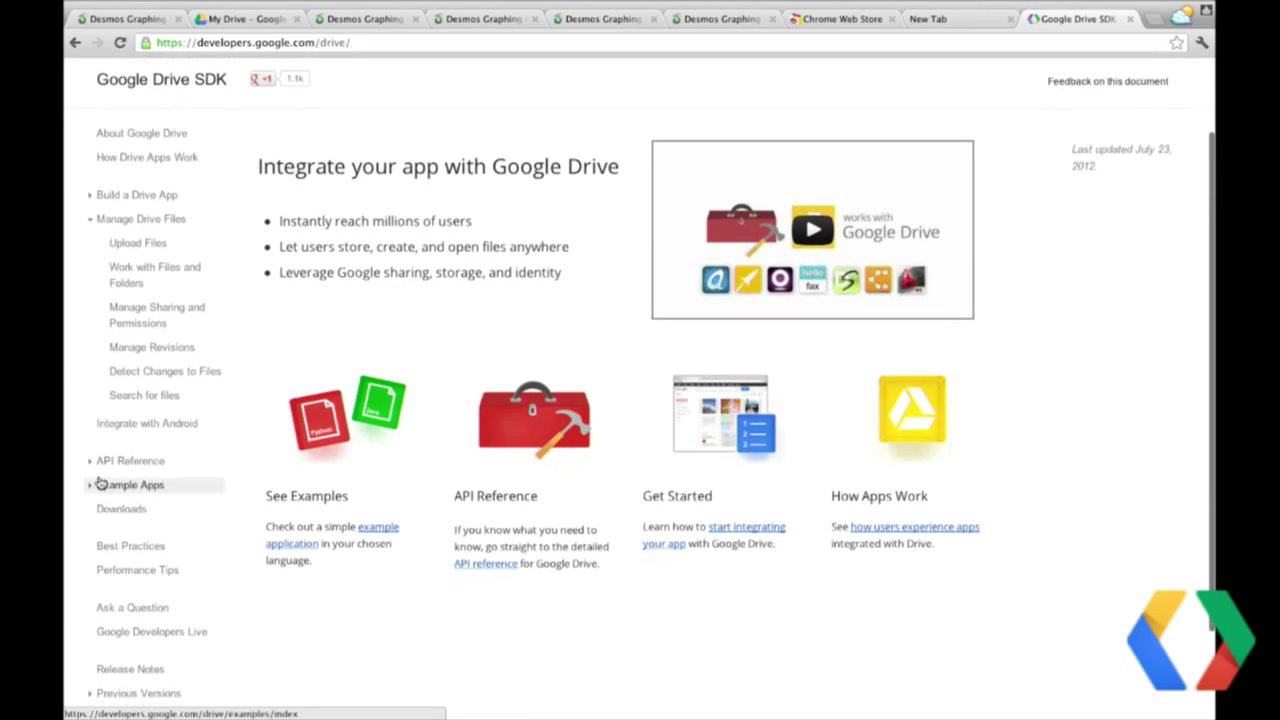
scroll(102, 420, "up", 1)
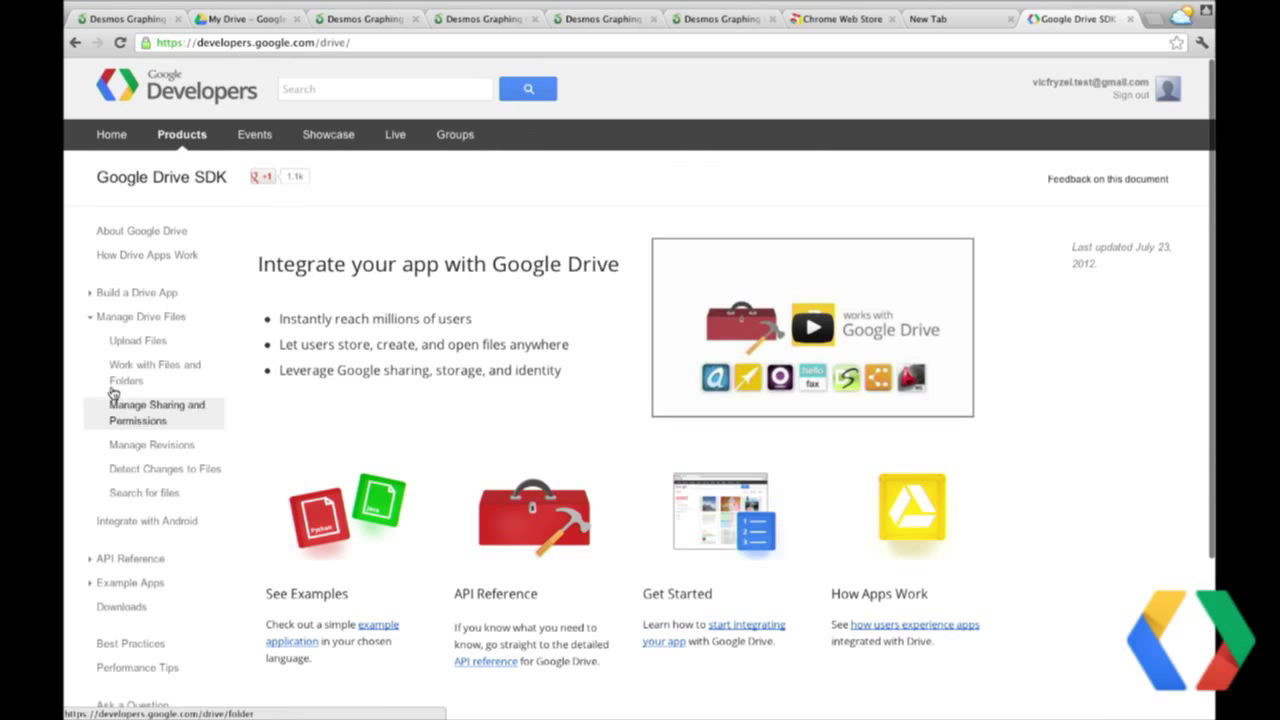
left_click(91, 293)
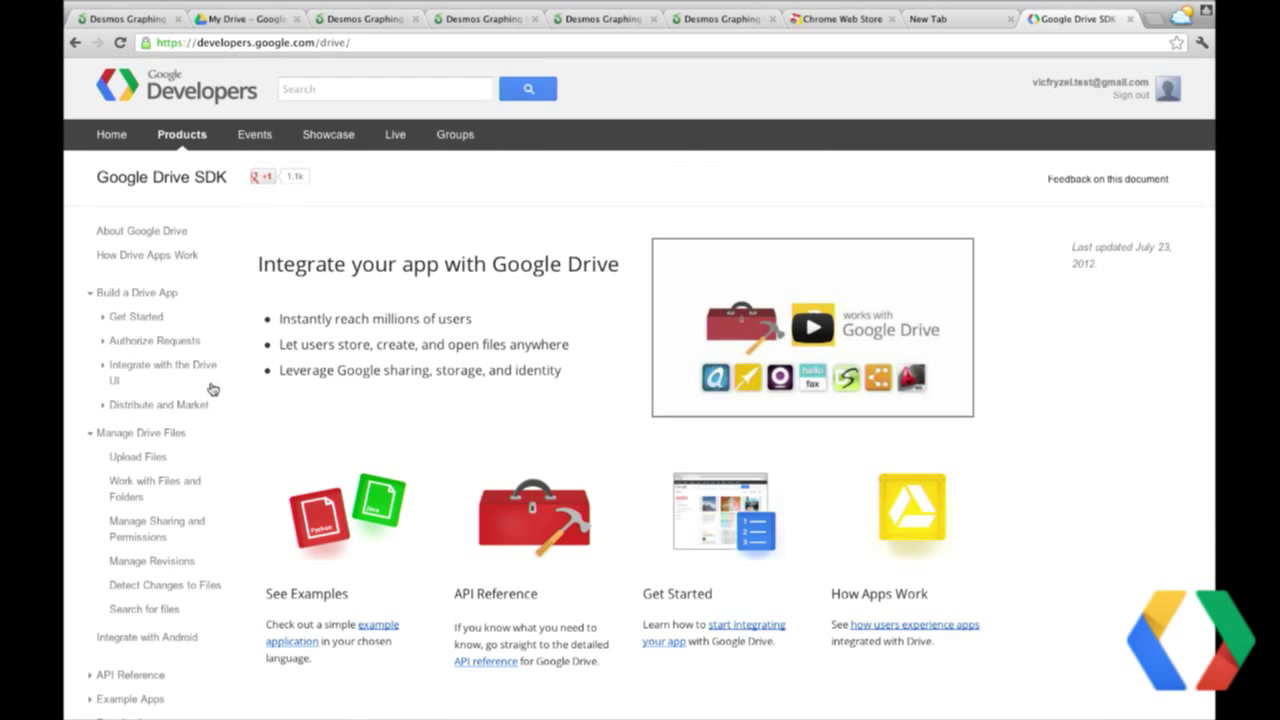
left_click(101, 369)
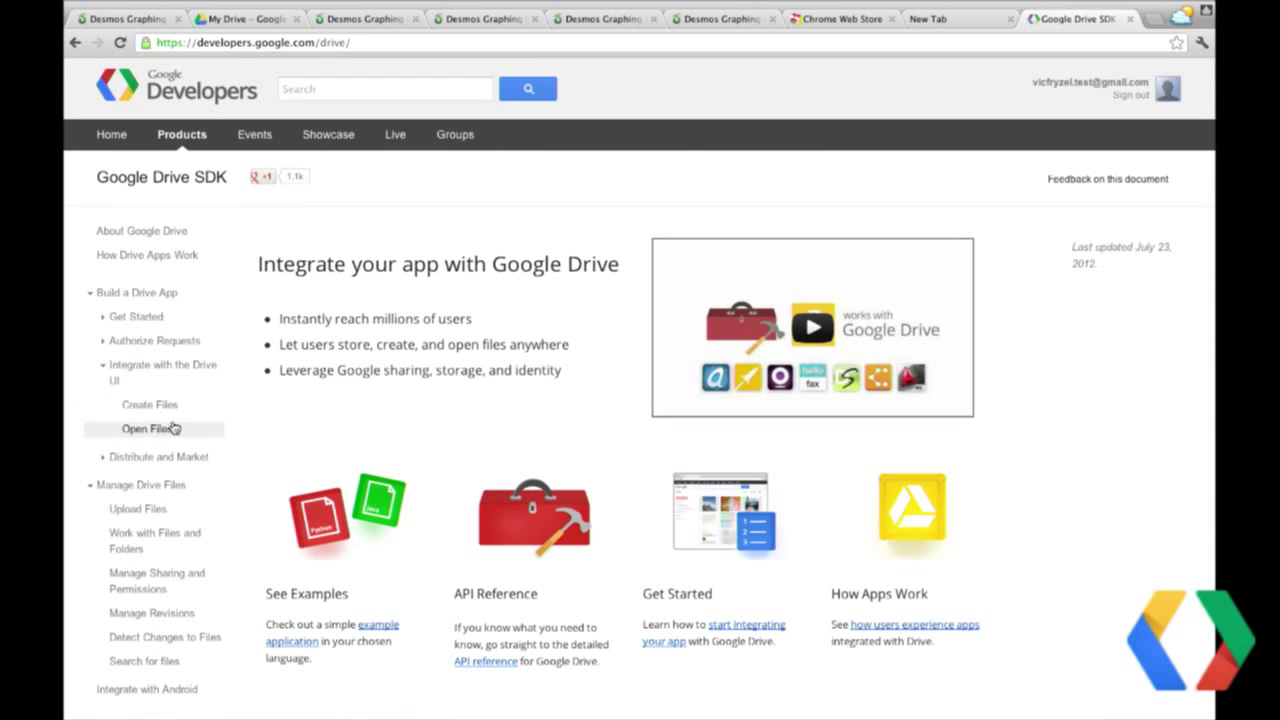
left_click(163, 429)
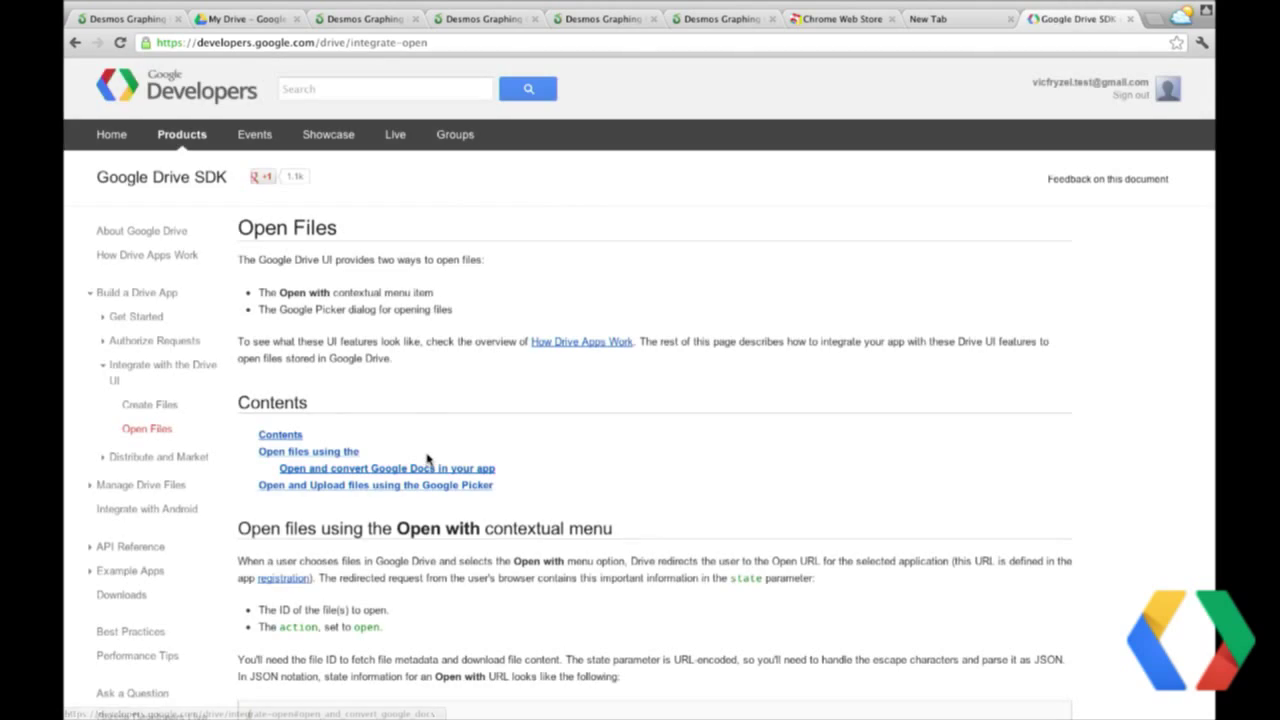
- Read the Open and Upload files using the Google Picker section of the Open Files page, including its example code
scroll(426, 459, "down", 5)
scroll(426, 459, "down", 20)
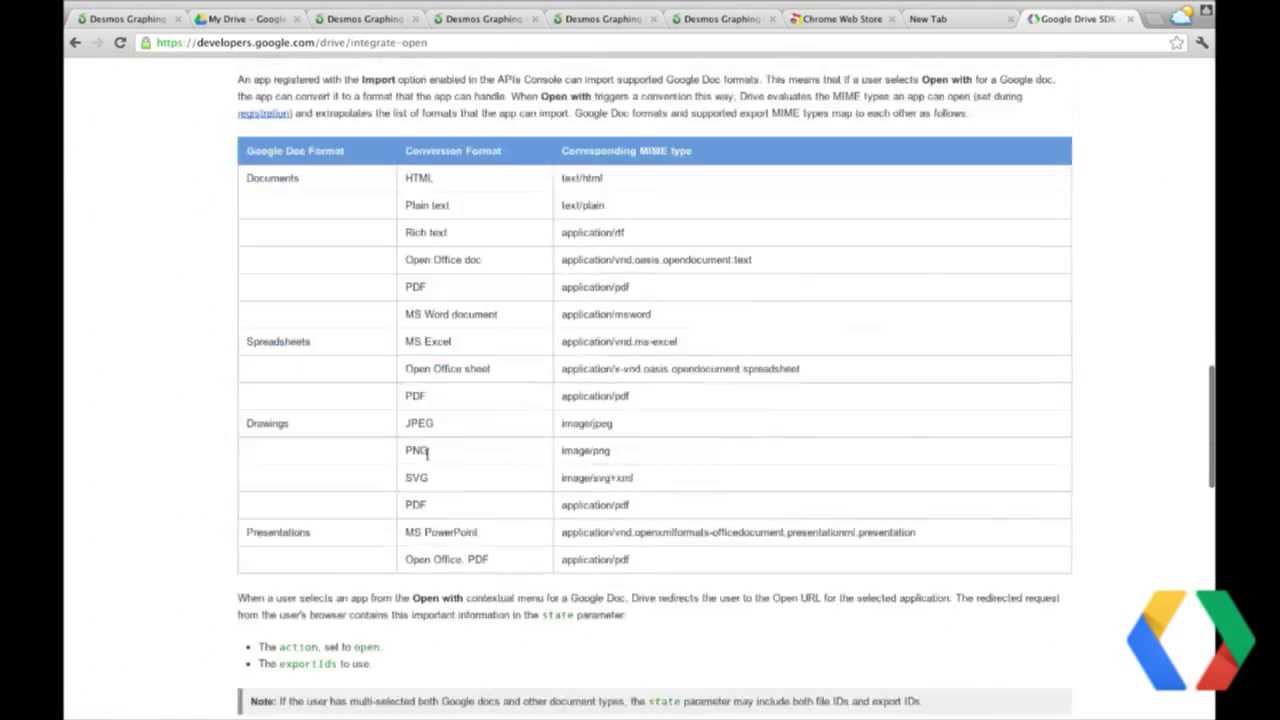
scroll(428, 455, "up", 8)
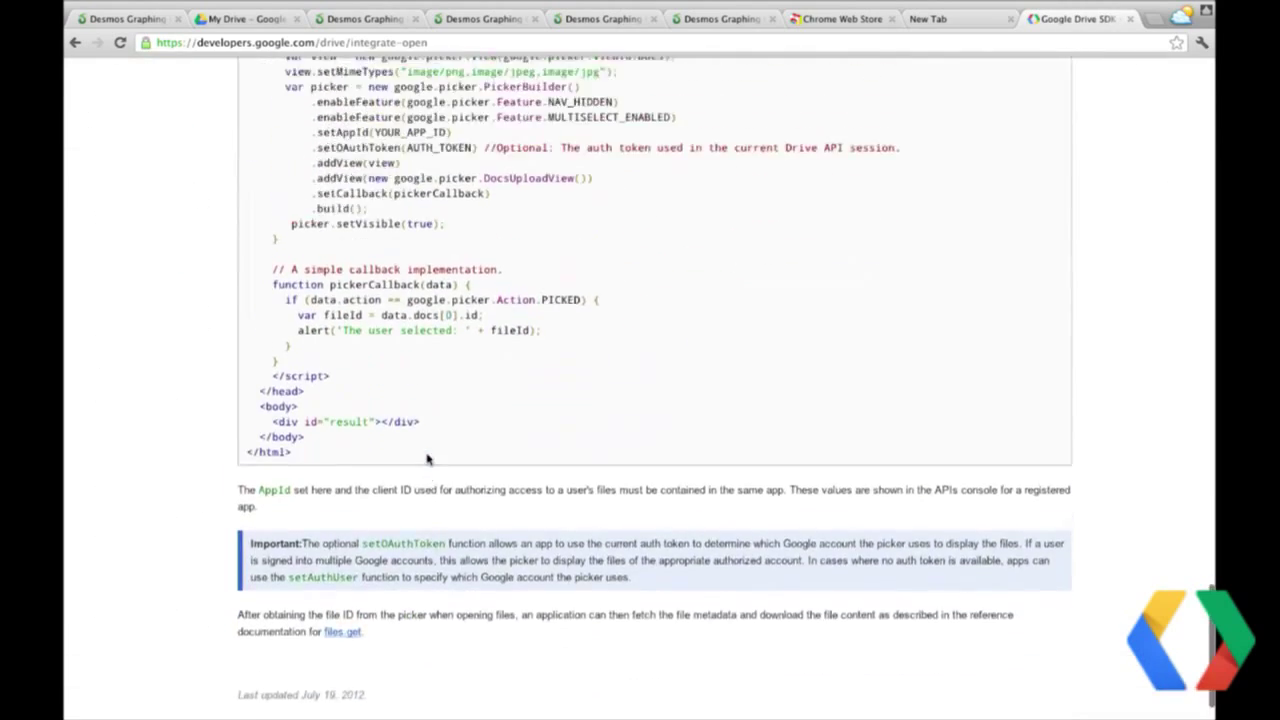
scroll(428, 458, "up", 3)
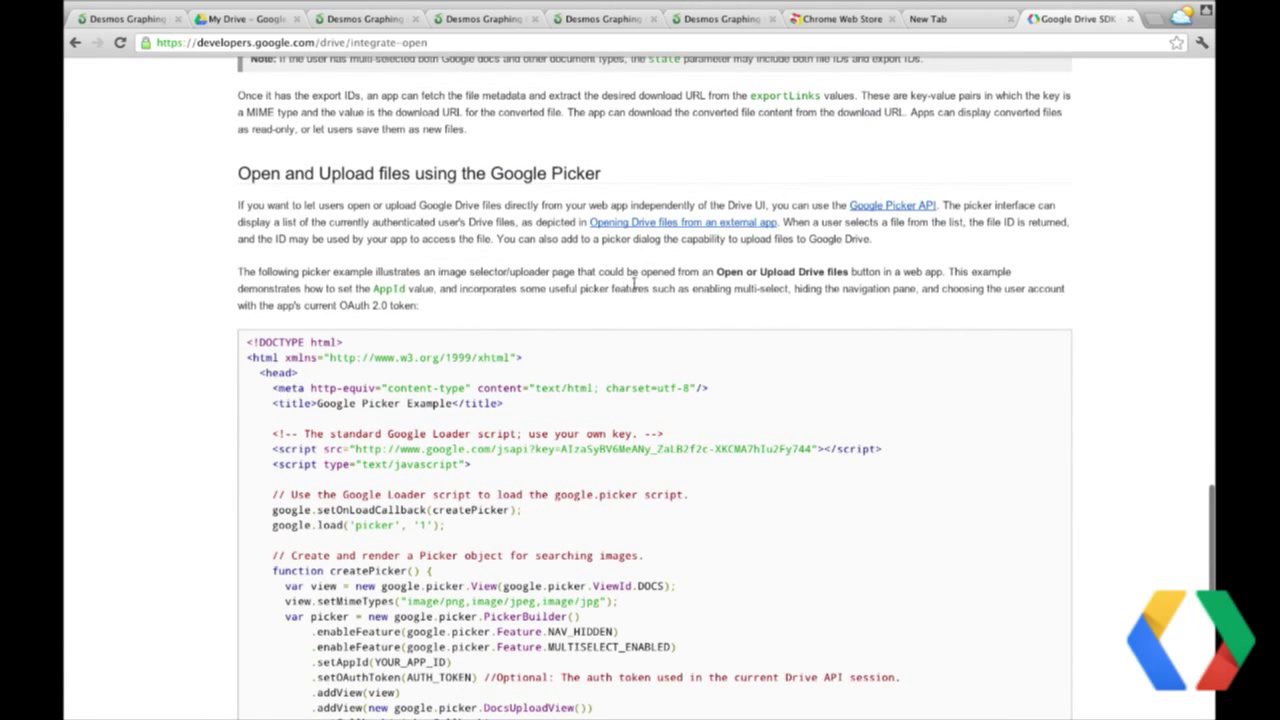
scroll(372, 240, "down", 2)
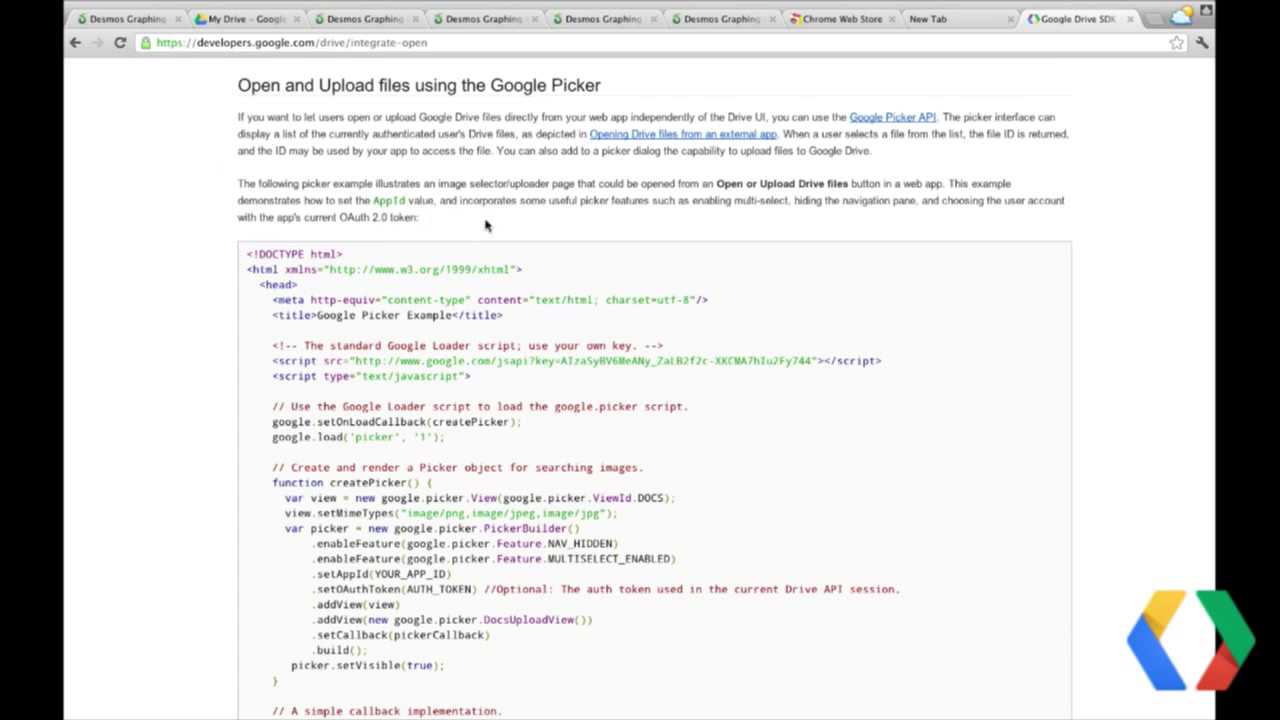
scroll(487, 225, "down", 3)
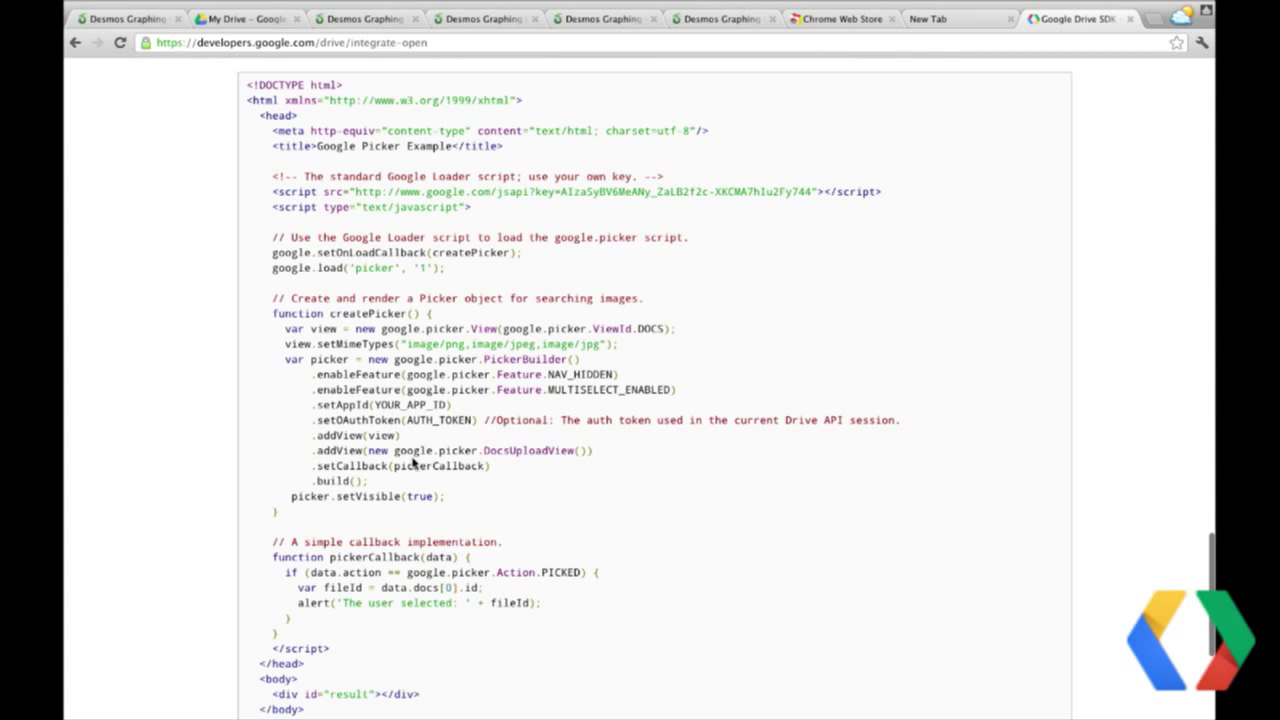
scroll(421, 284, "down", 1)
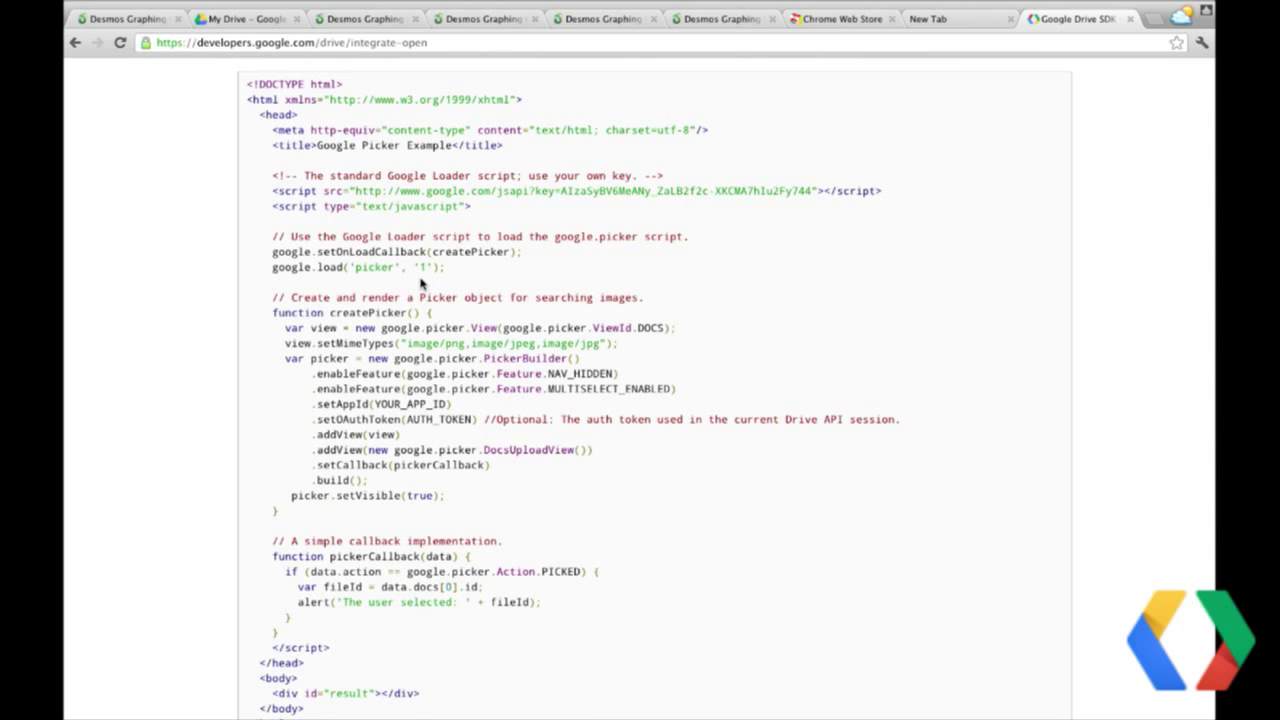
scroll(420, 284, "up", 1)
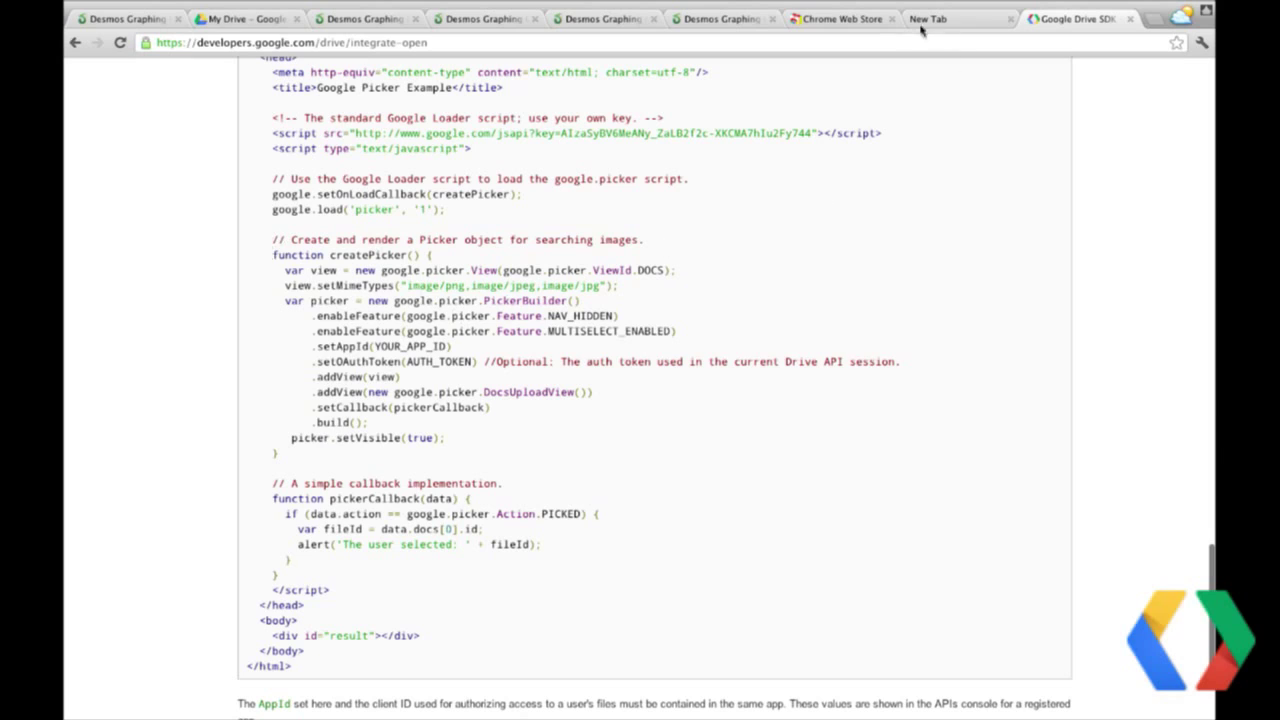
- Look through the open Desmos calculators and return to the x + y = 5 graph
left_click(706, 20)
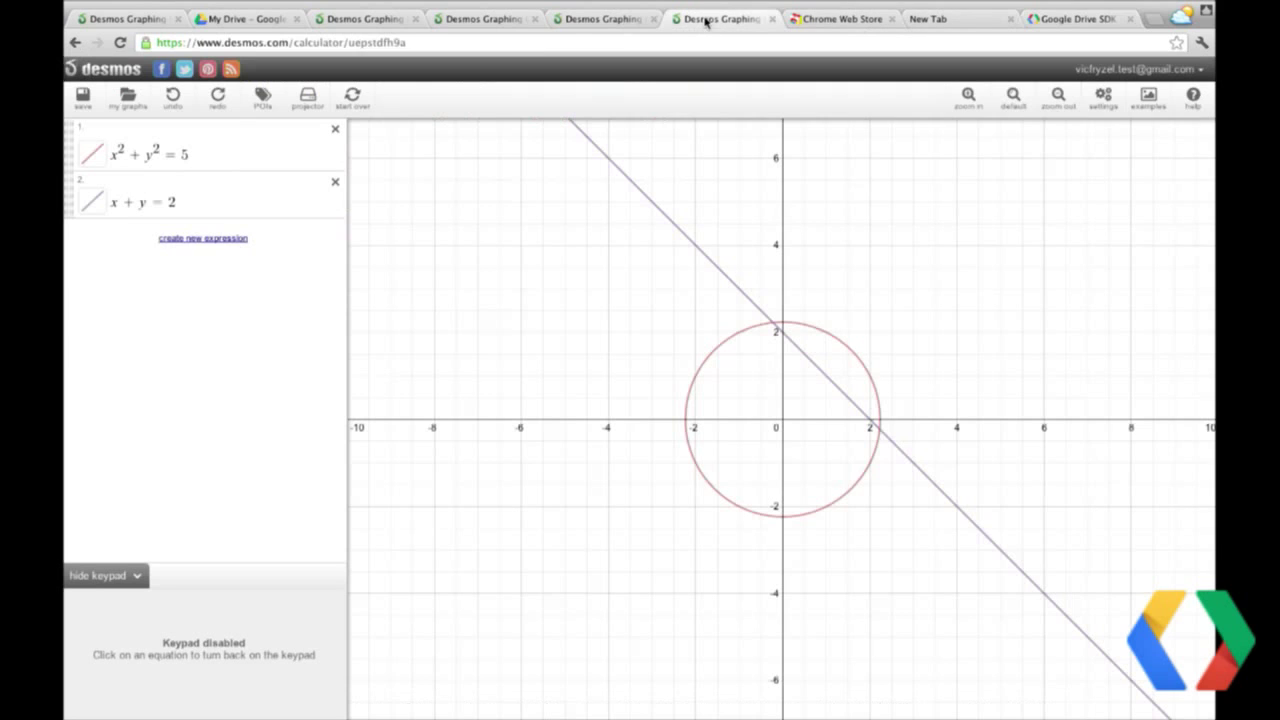
left_click(378, 20)
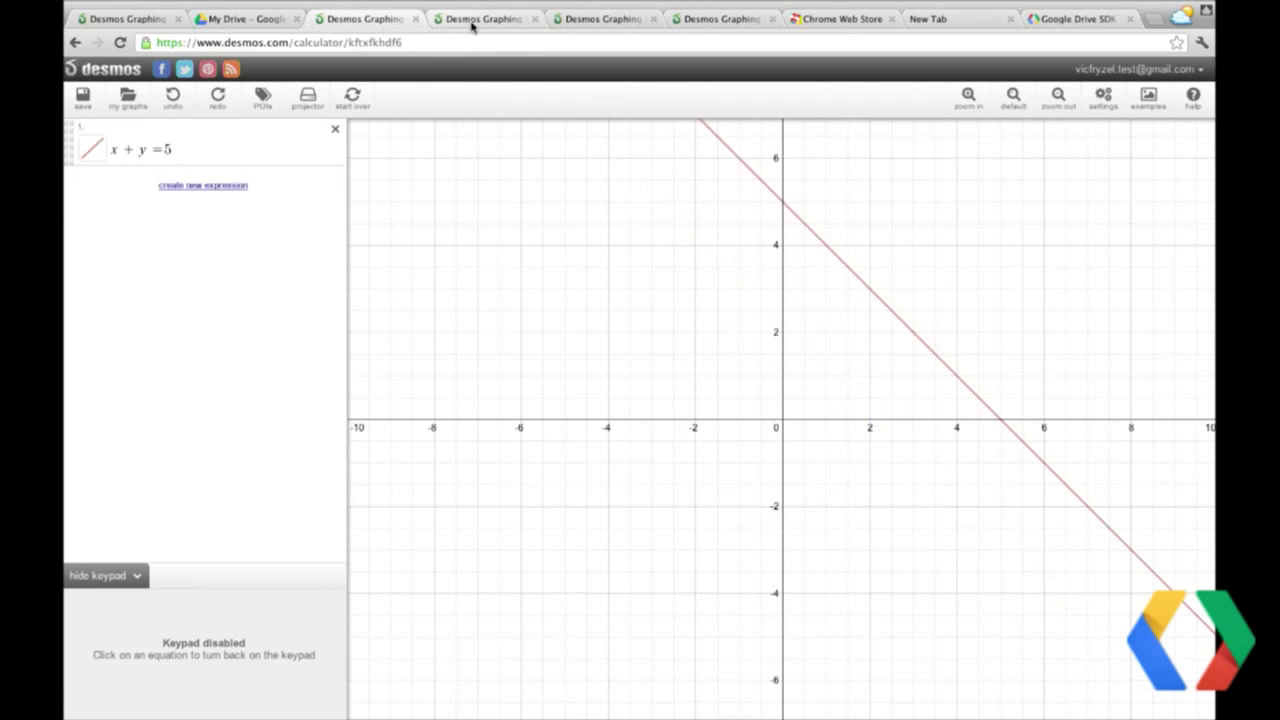
left_click(473, 22)
left_click(597, 24)
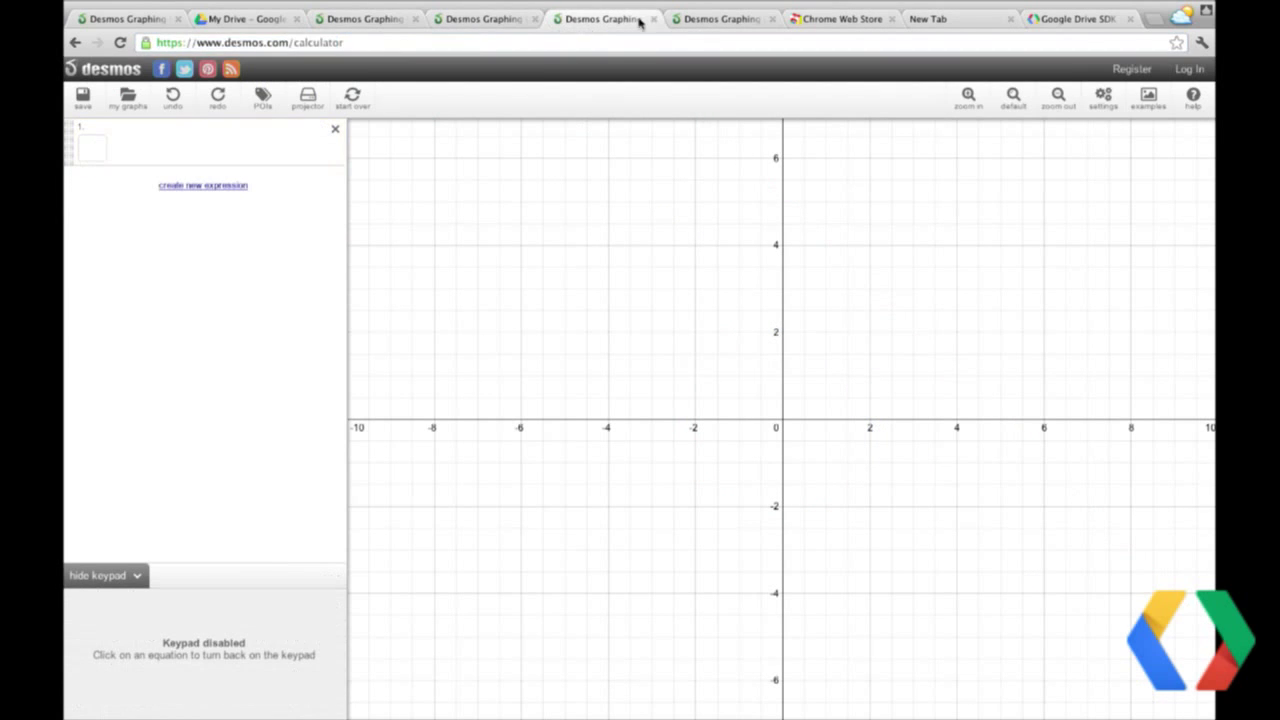
left_click(757, 20)
left_click(336, 18)
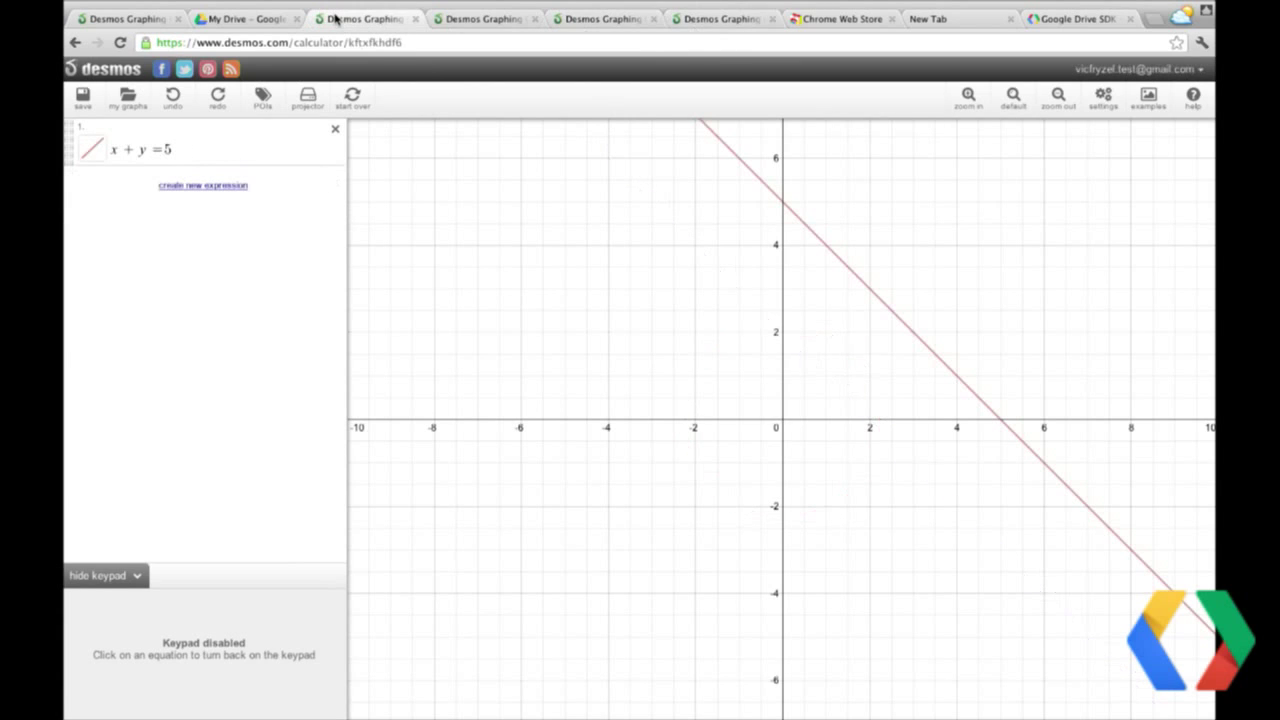
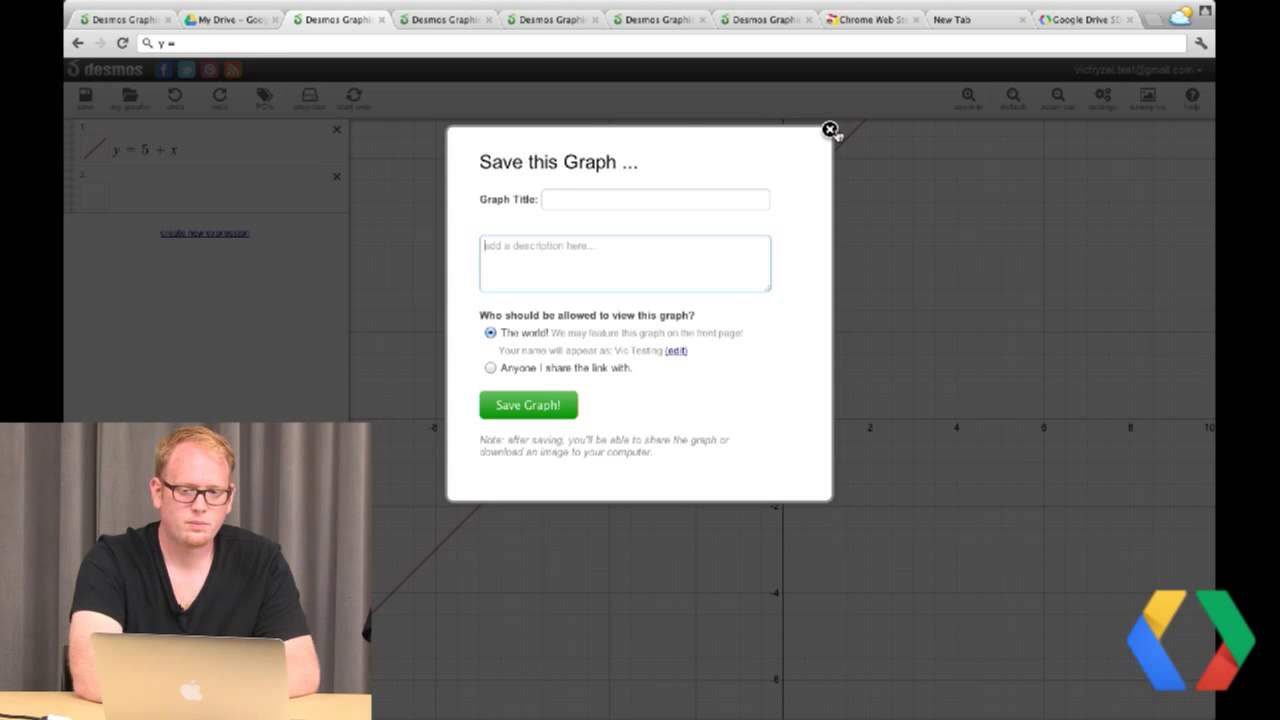
- In the Google Drive SDK documentation, open the API Reference for the Files insert method and search the page for "index"
key("ctrl+Up")
left_click(1058, 42)
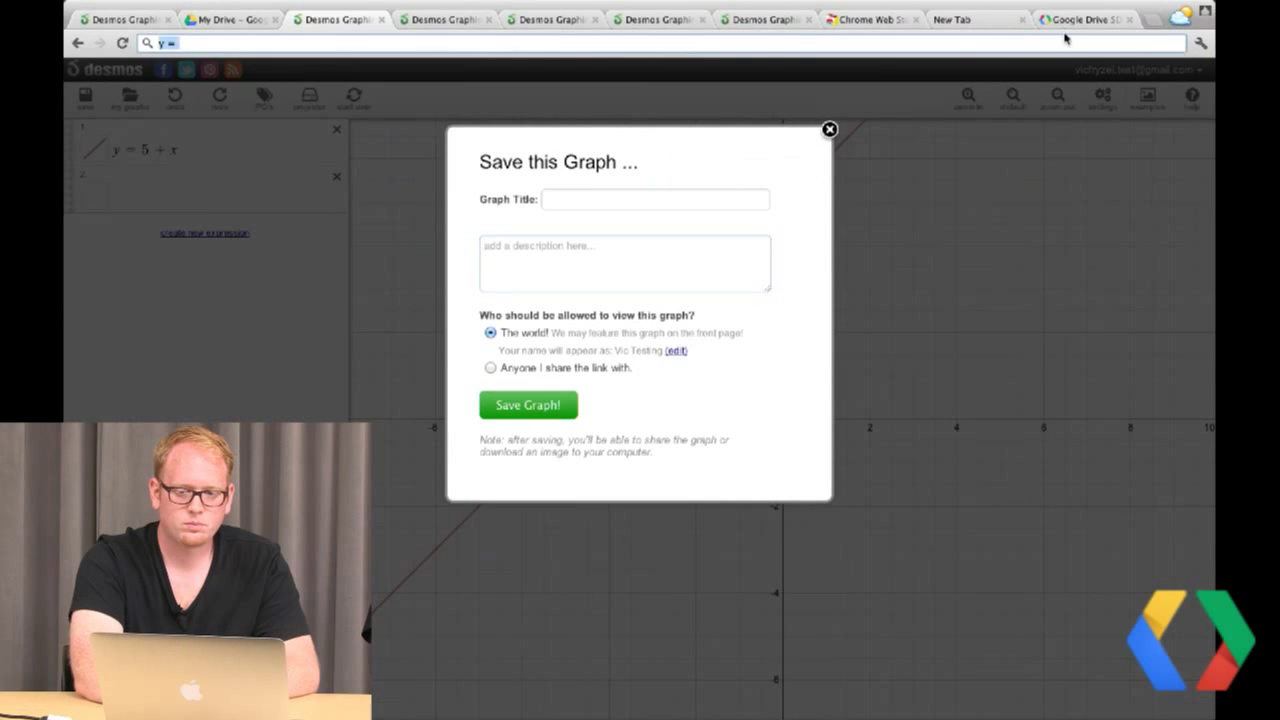
left_click(1065, 20)
scroll(143, 175, "up", 5)
scroll(143, 173, "up", 10)
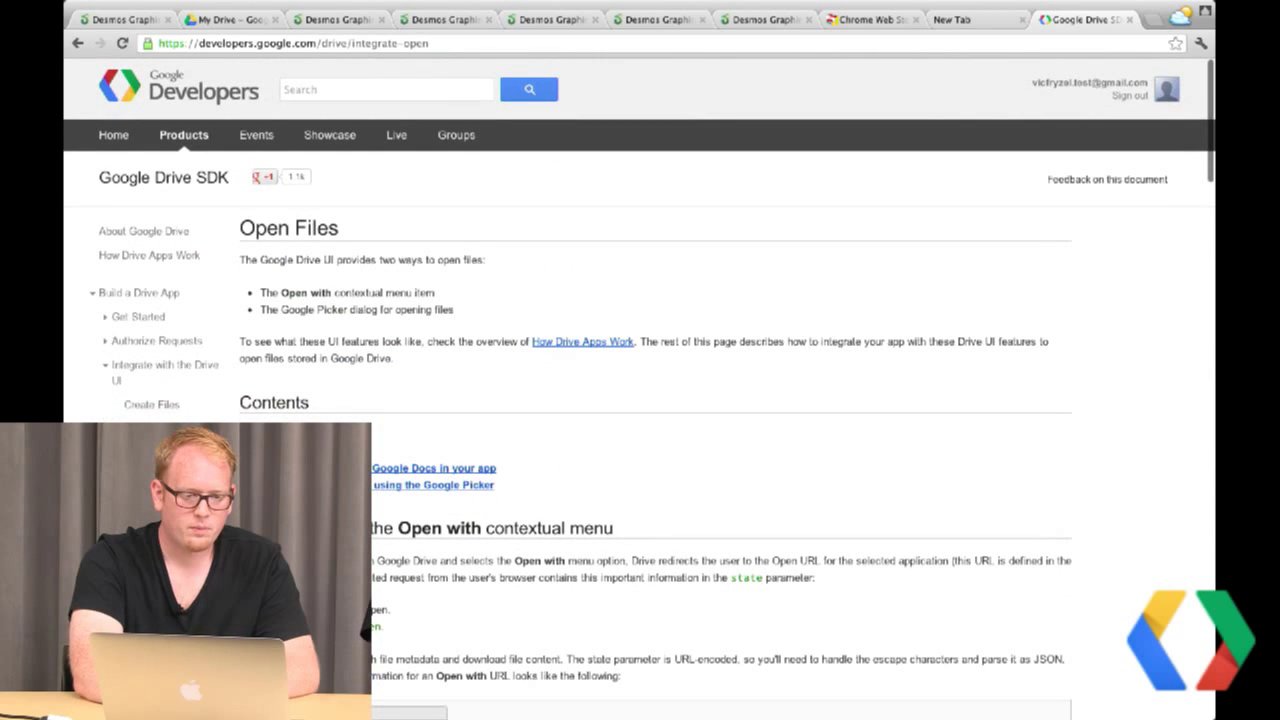
scroll(106, 332, "down", 1)
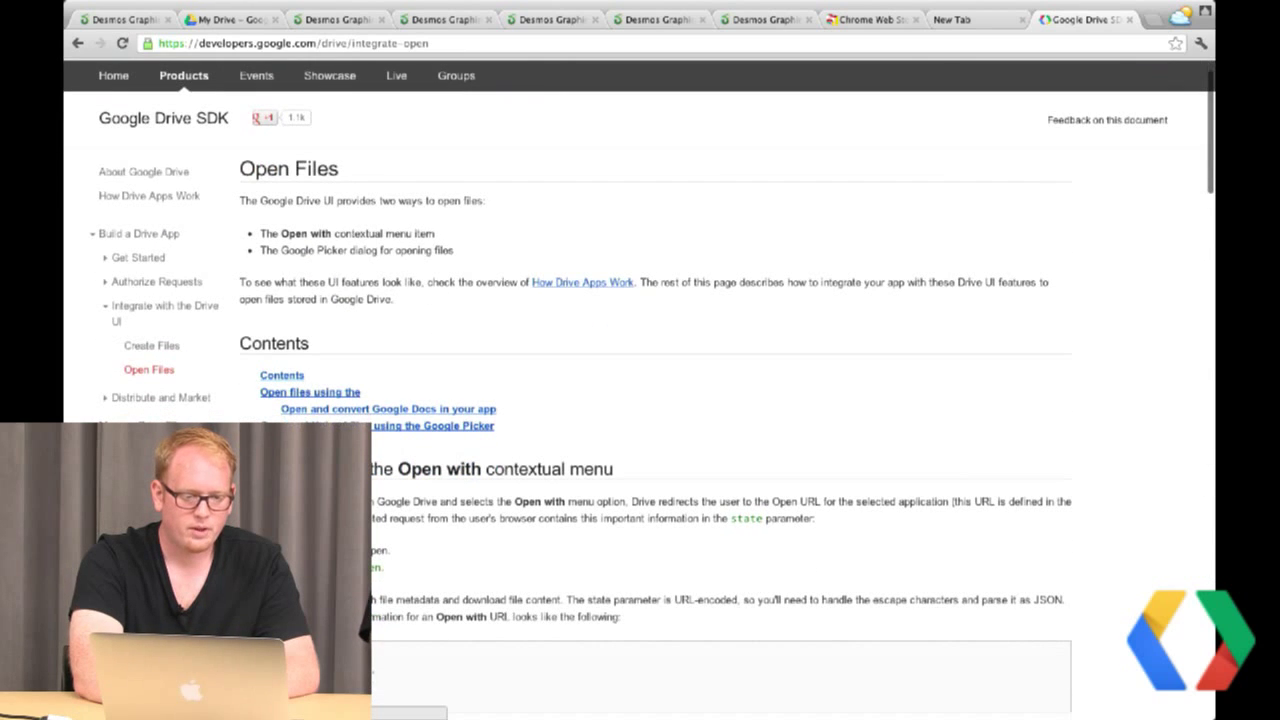
left_click(468, 536)
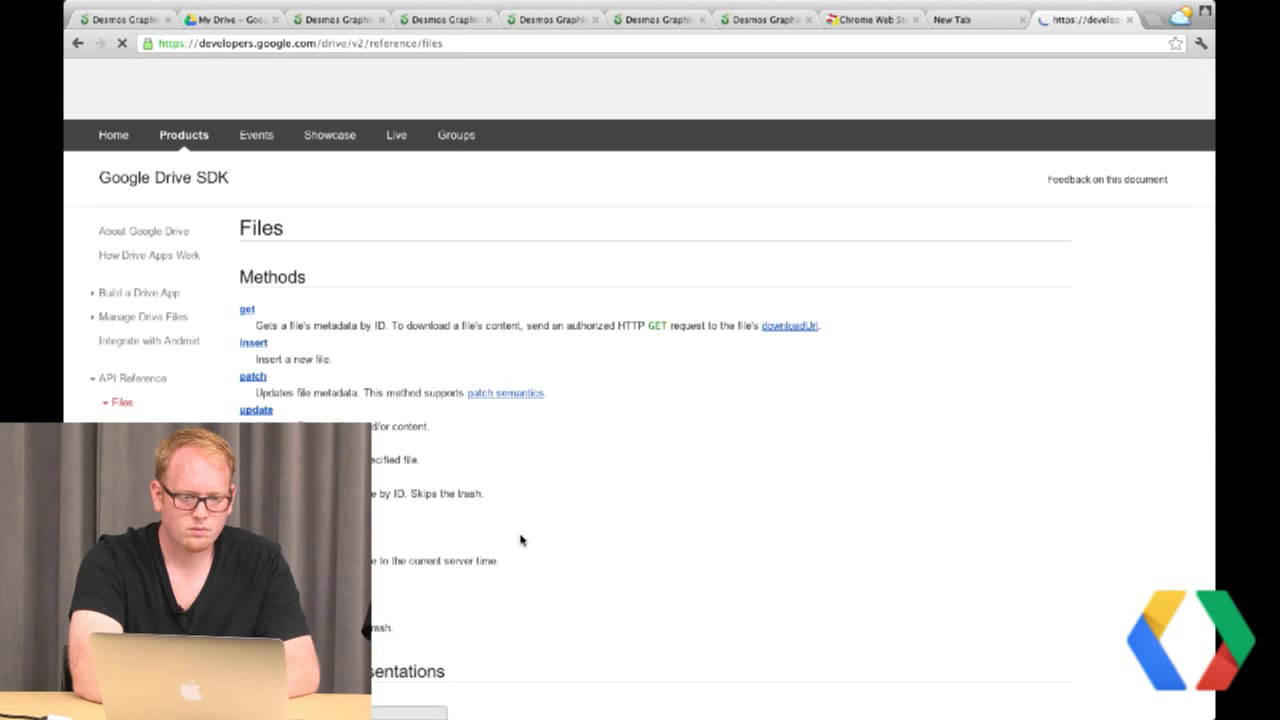
left_click(252, 344)
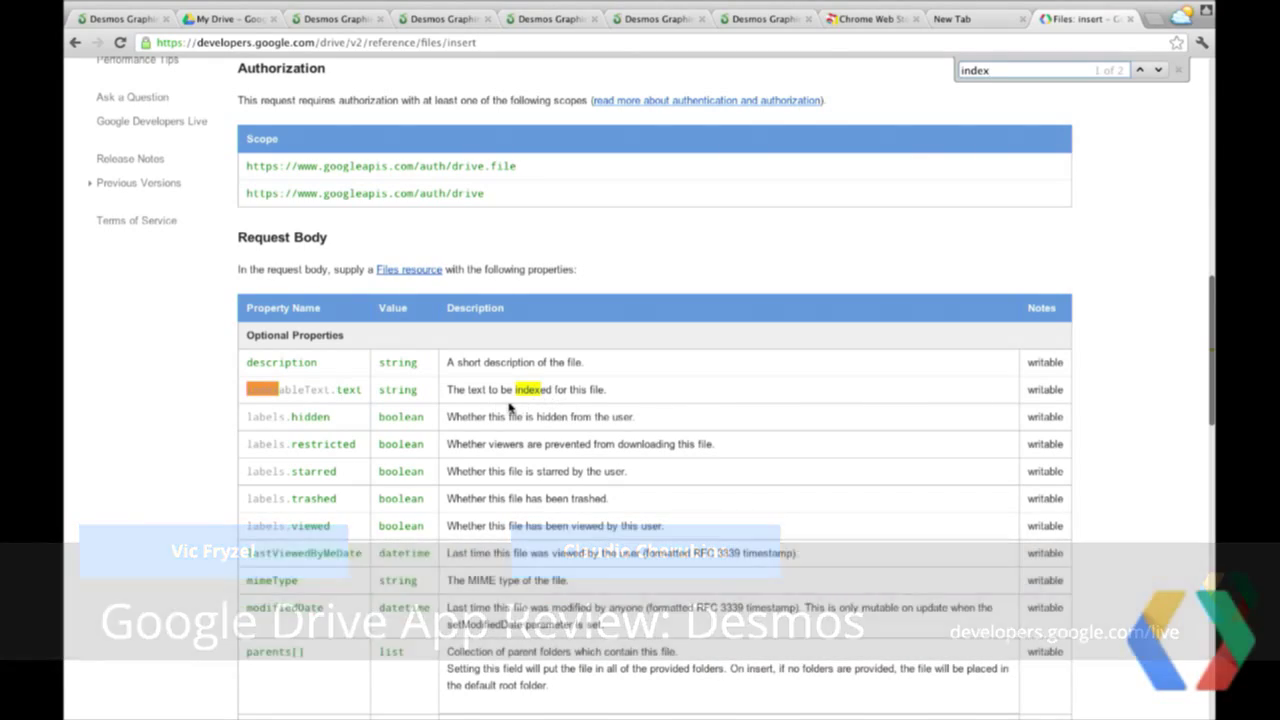
- Highlight the description of the indexableText.text property in the Request Body table
triple_click(487, 390)
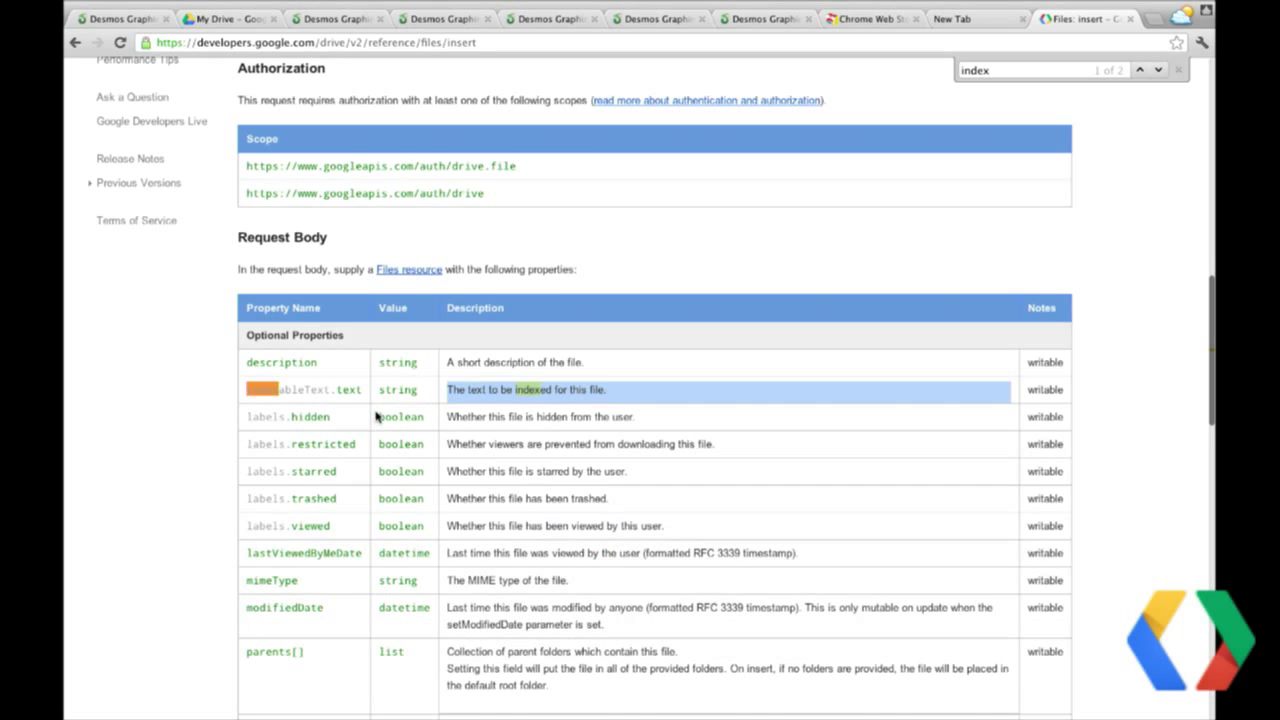
scroll(370, 410, "down", 1)
scroll(375, 415, "up", 1)
scroll(378, 416, "up", 2)
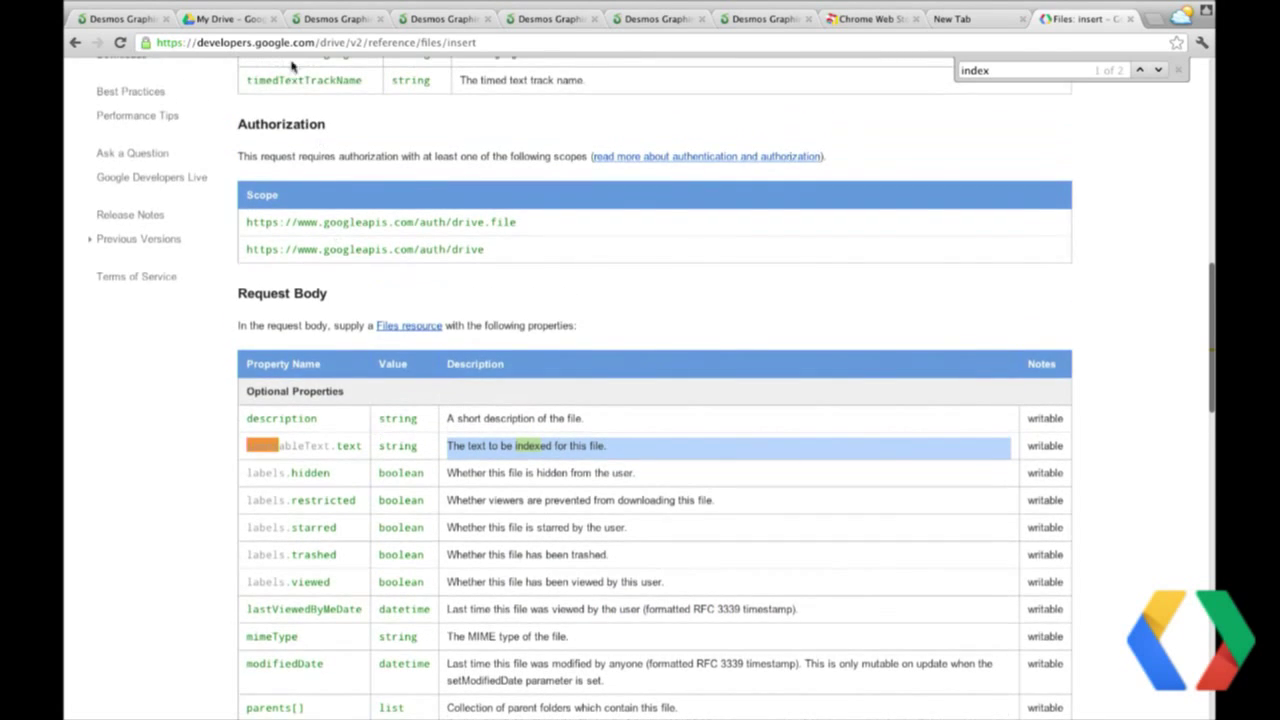
- View the search field in Google Drive's My Drive, and return to the Files insert reference
left_click(225, 18)
left_click(307, 112)
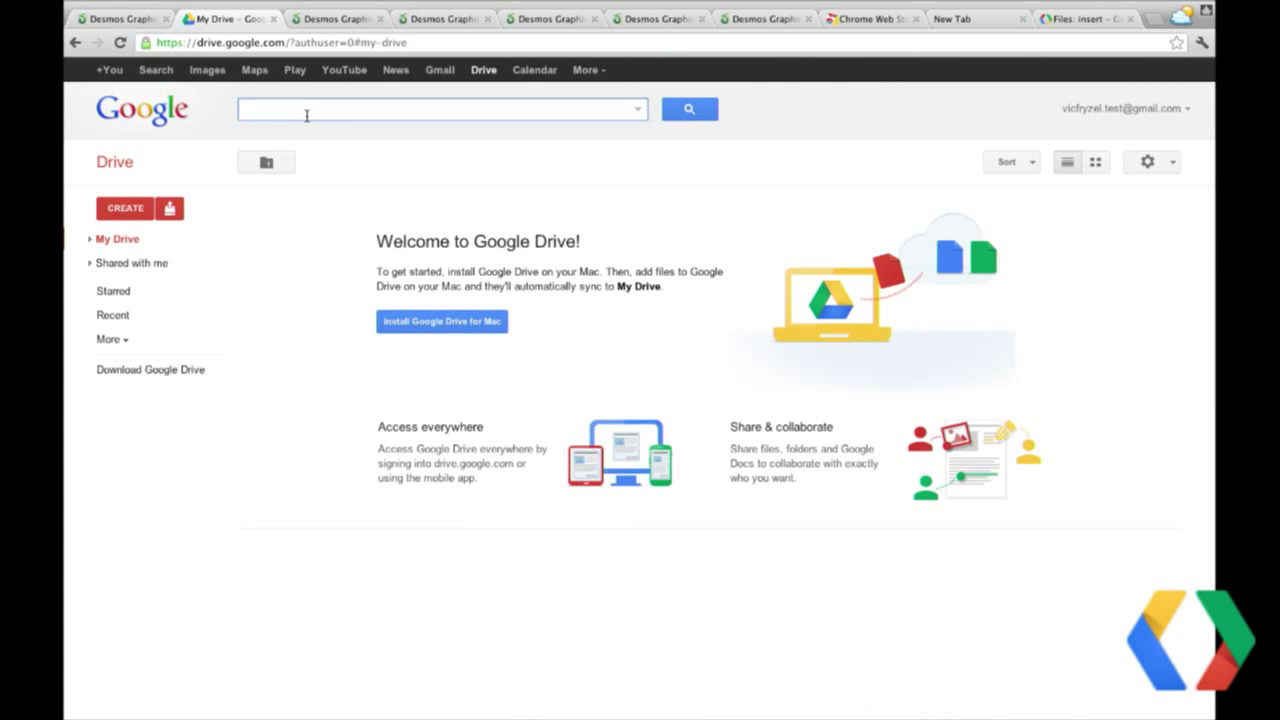
left_click(1052, 22)
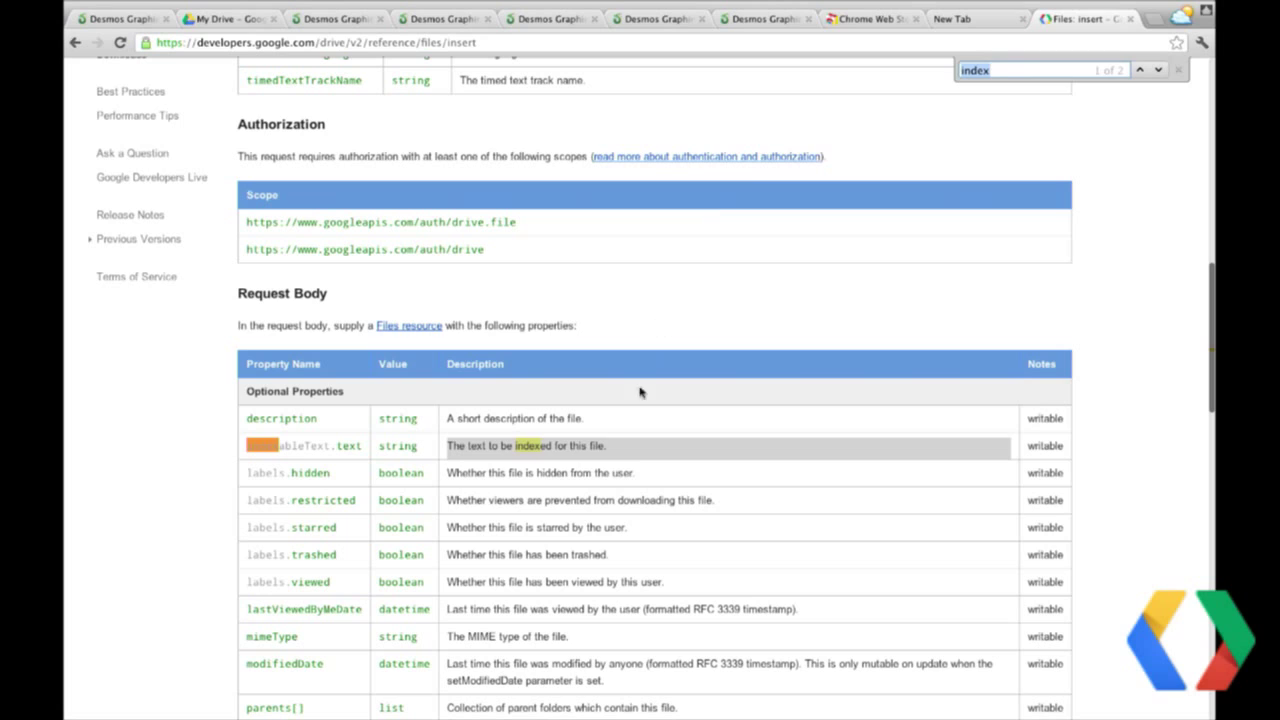
- Clear the text highlight and examine the authorization scopes and optional Request Body properties of the Files insert method
left_click(608, 450)
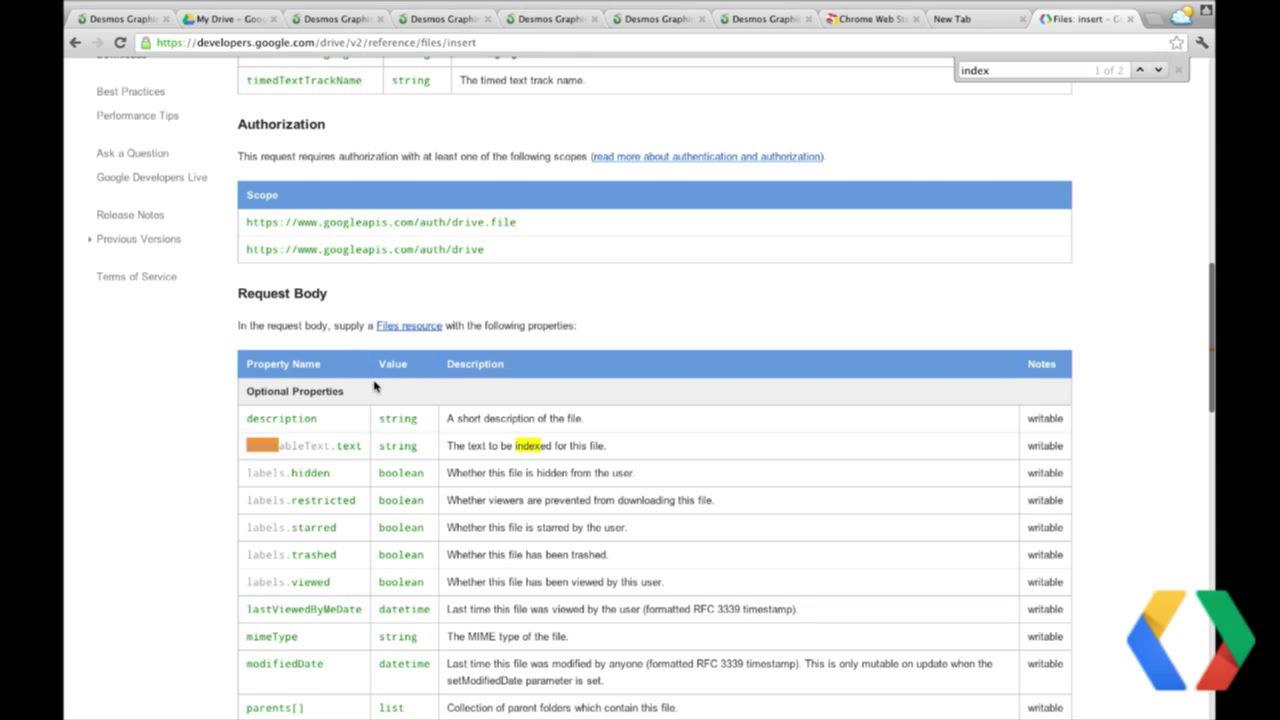
scroll(375, 386, "down", 1)
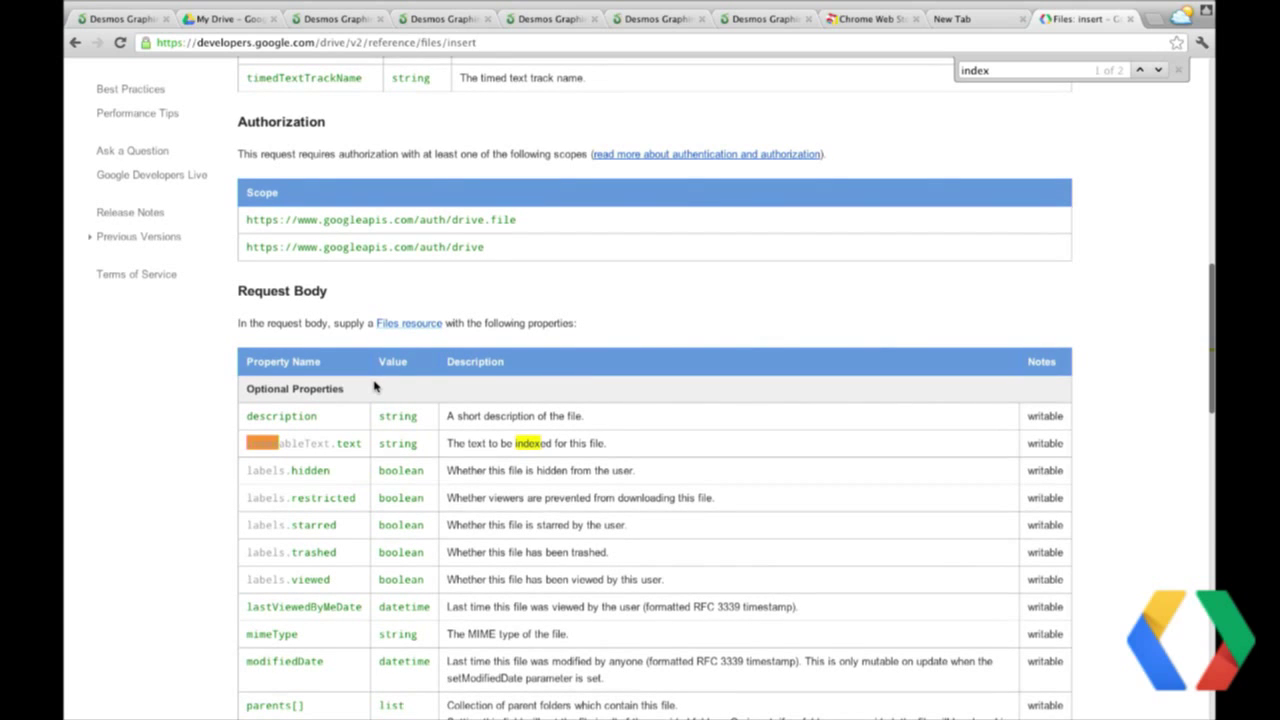
scroll(375, 386, "down", 1)
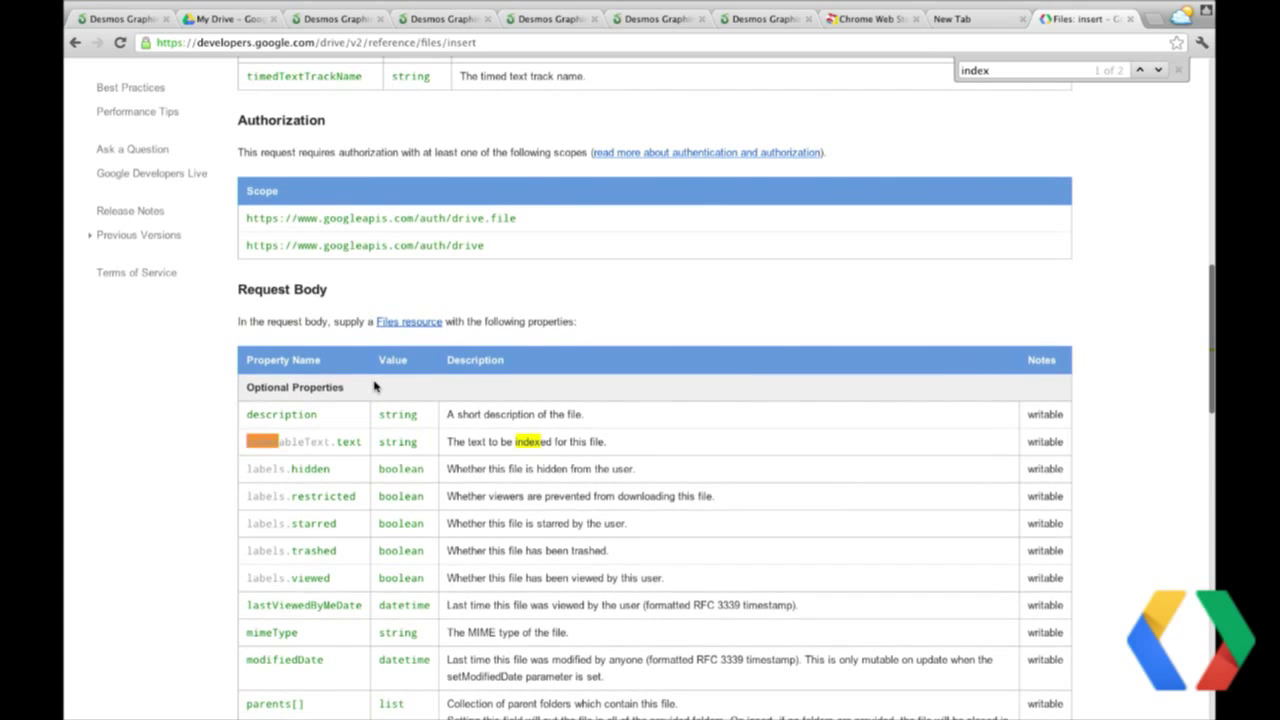
scroll(375, 386, "down", 1)
scroll(375, 386, "down", 1)
scroll(375, 386, "down", 2)
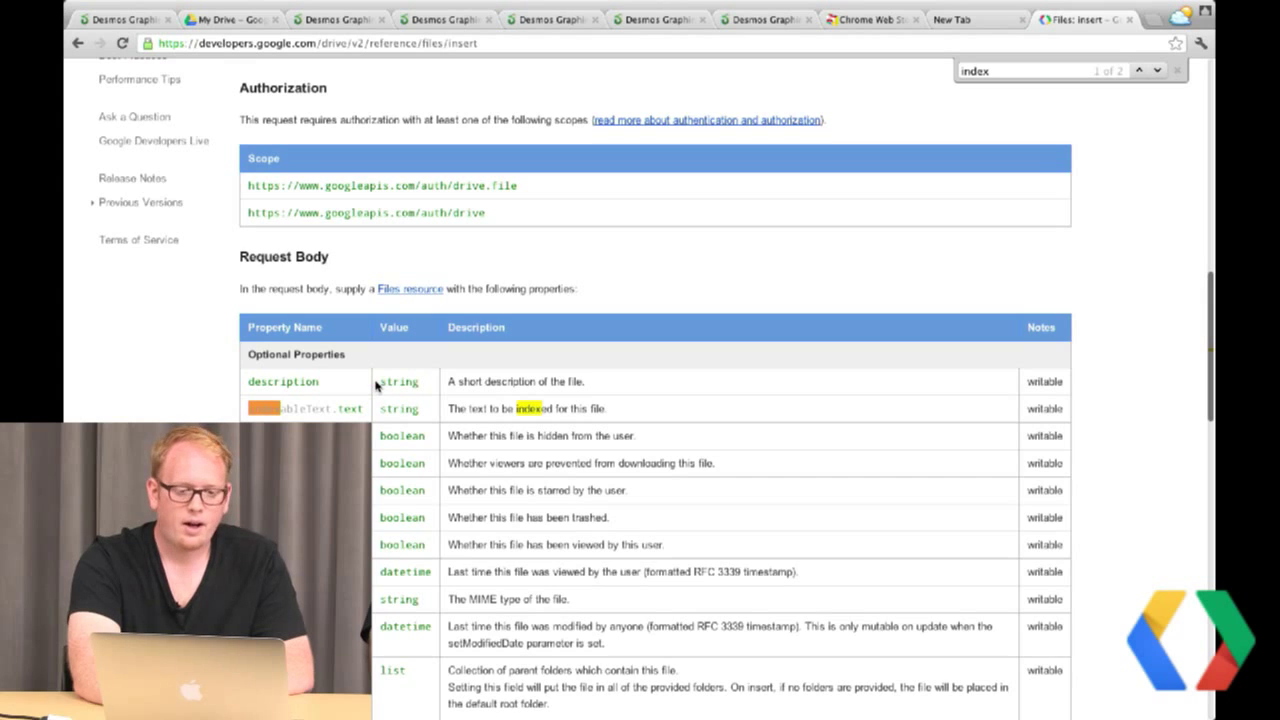
scroll(375, 386, "down", 3)
scroll(375, 386, "up", 5)
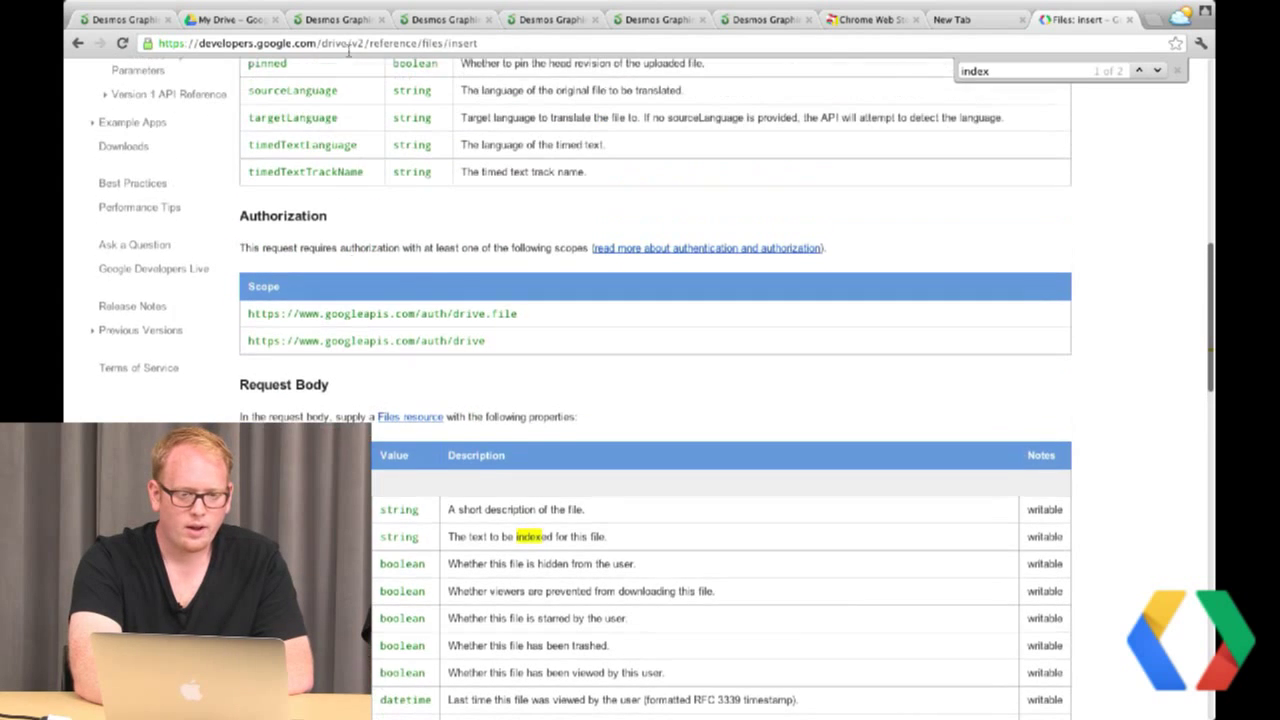
- Return to the Desmos y = 5 + x graph and close its Save this Graph dialog without saving
left_click(338, 19)
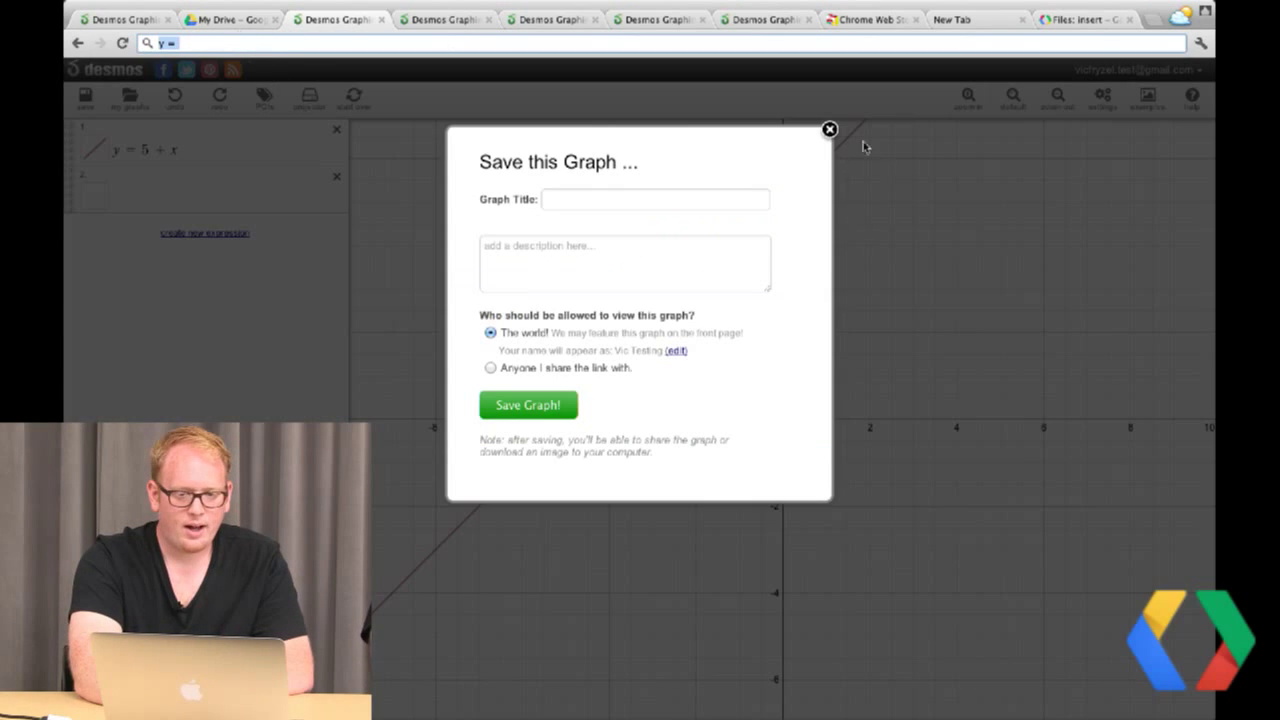
left_click(829, 129)
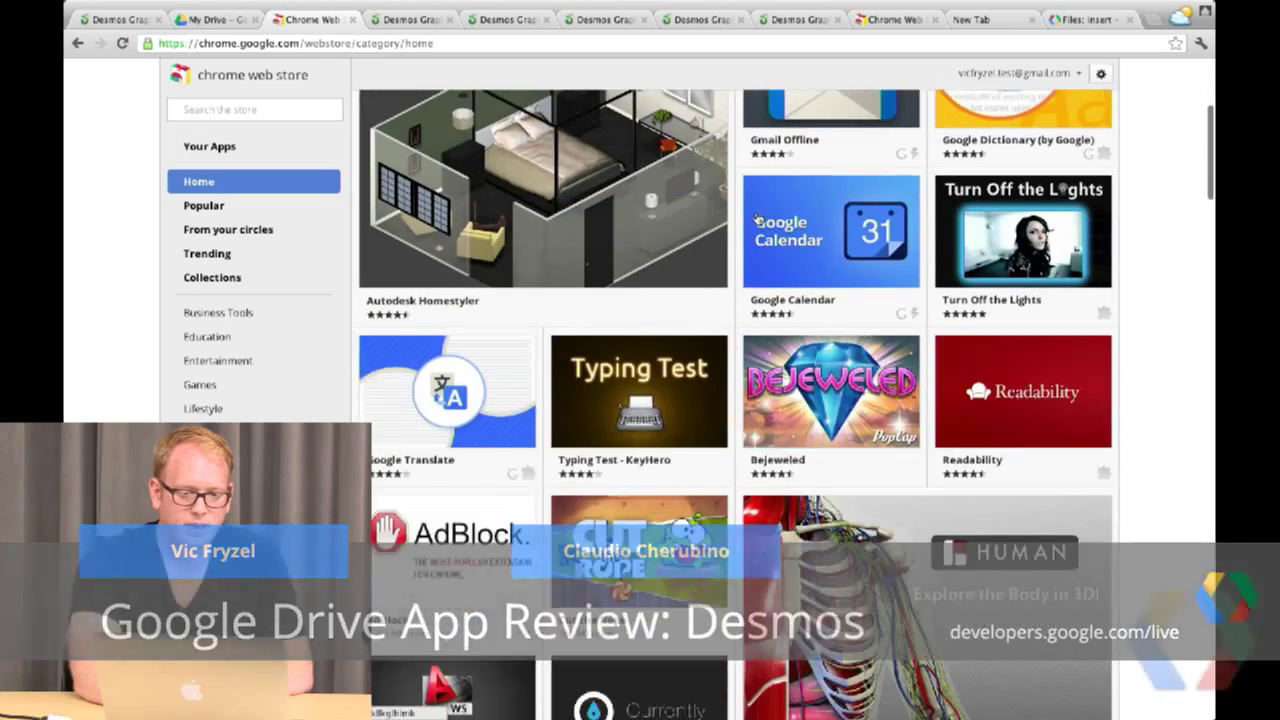
- In the Chrome Web Store, open the Google Drive collection of apps
scroll(435, 240, "down", 3)
scroll(435, 240, "up", 10)
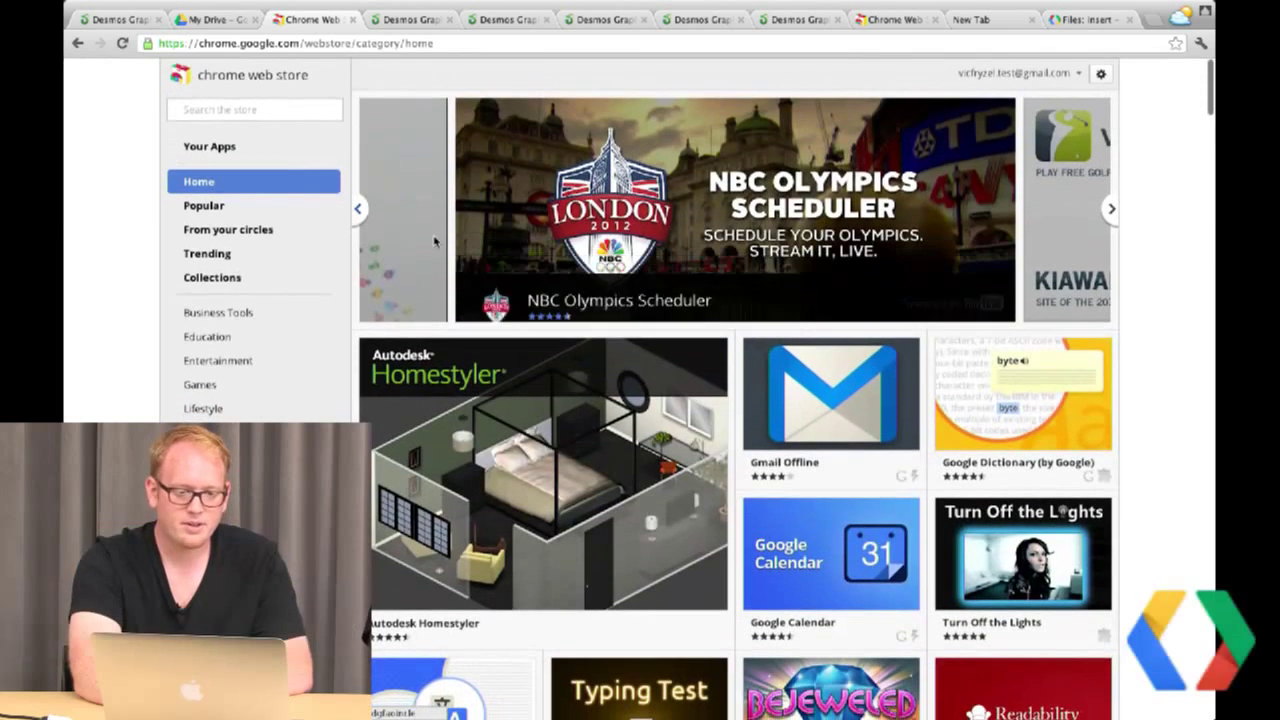
left_click(195, 279)
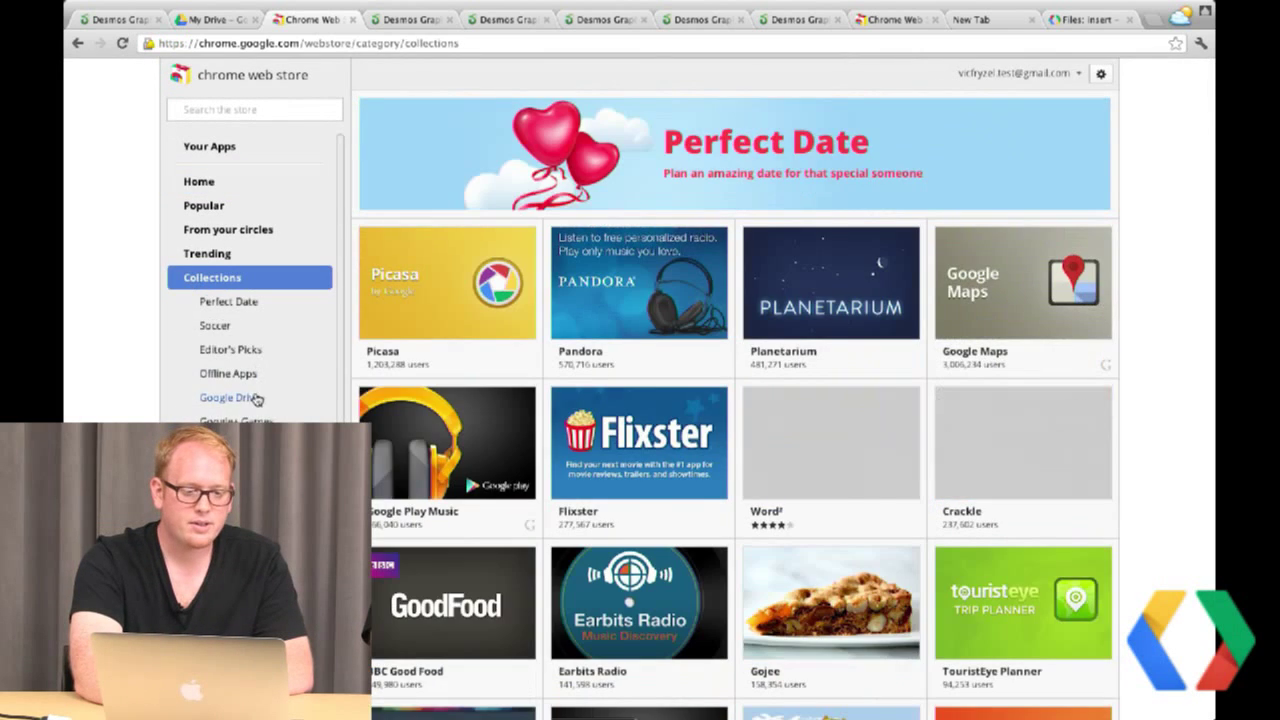
left_click(230, 397)
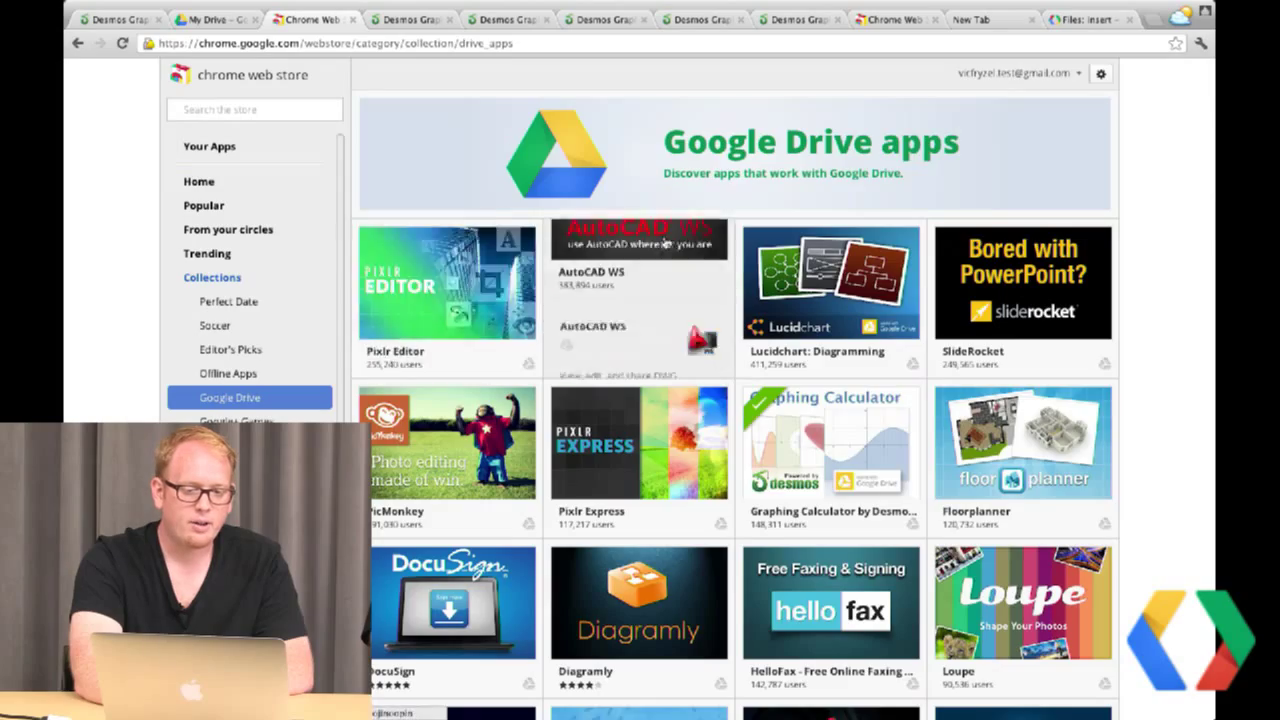
- Browse the apps listed in the Google Drive apps collection, past Graphing Calculator by Desmos to the further rows
scroll(665, 242, "down", 20)
scroll(665, 242, "up", 20)
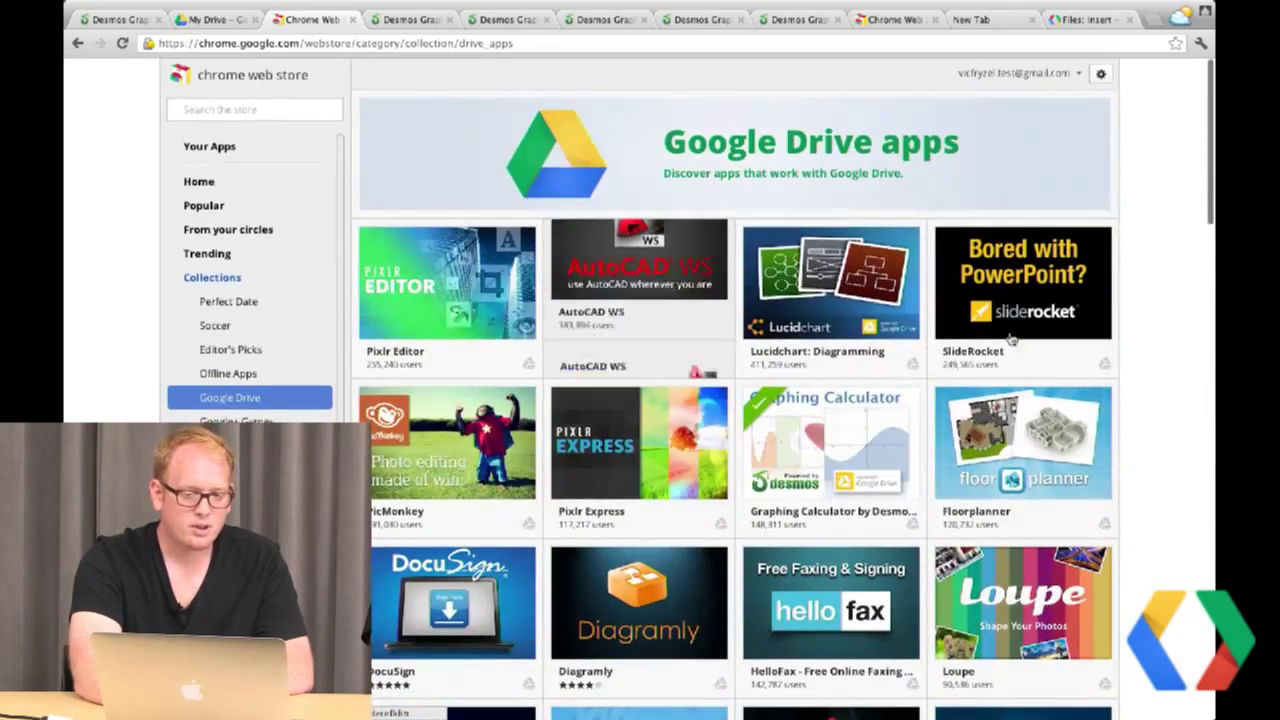
scroll(1167, 234, "down", 3)
scroll(1167, 234, "up", 4)
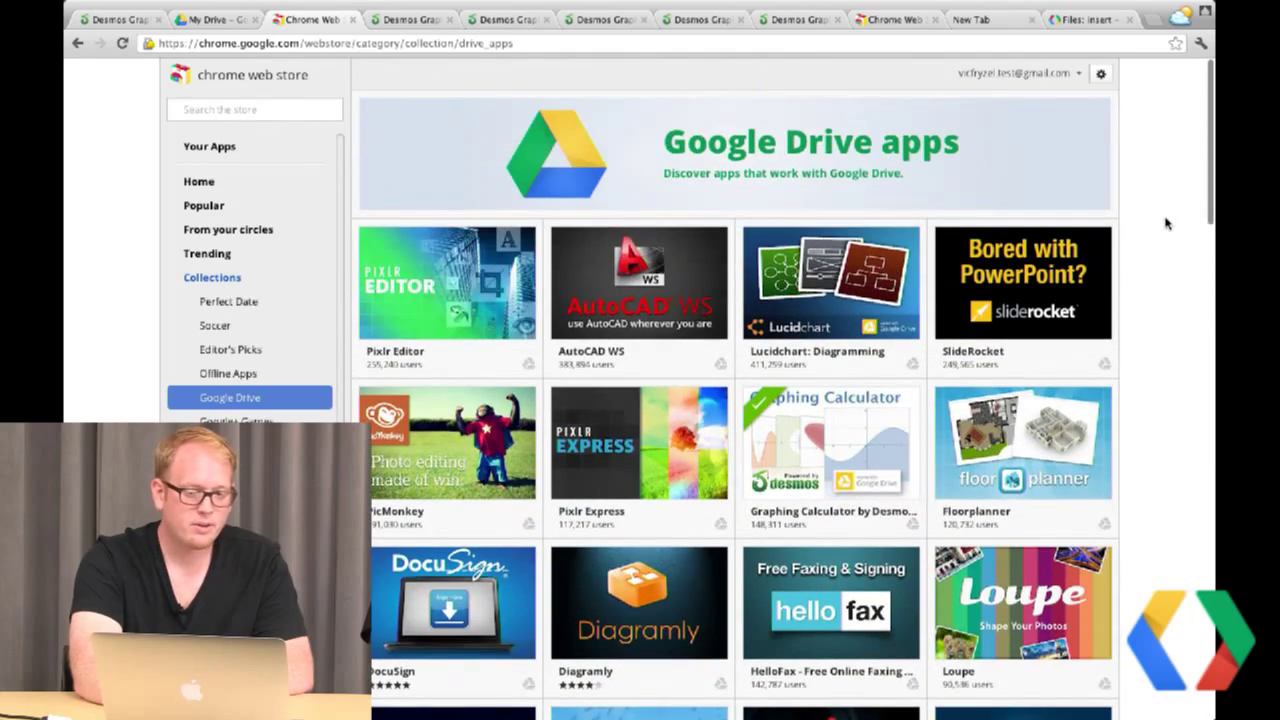
scroll(1167, 224, "down", 4)
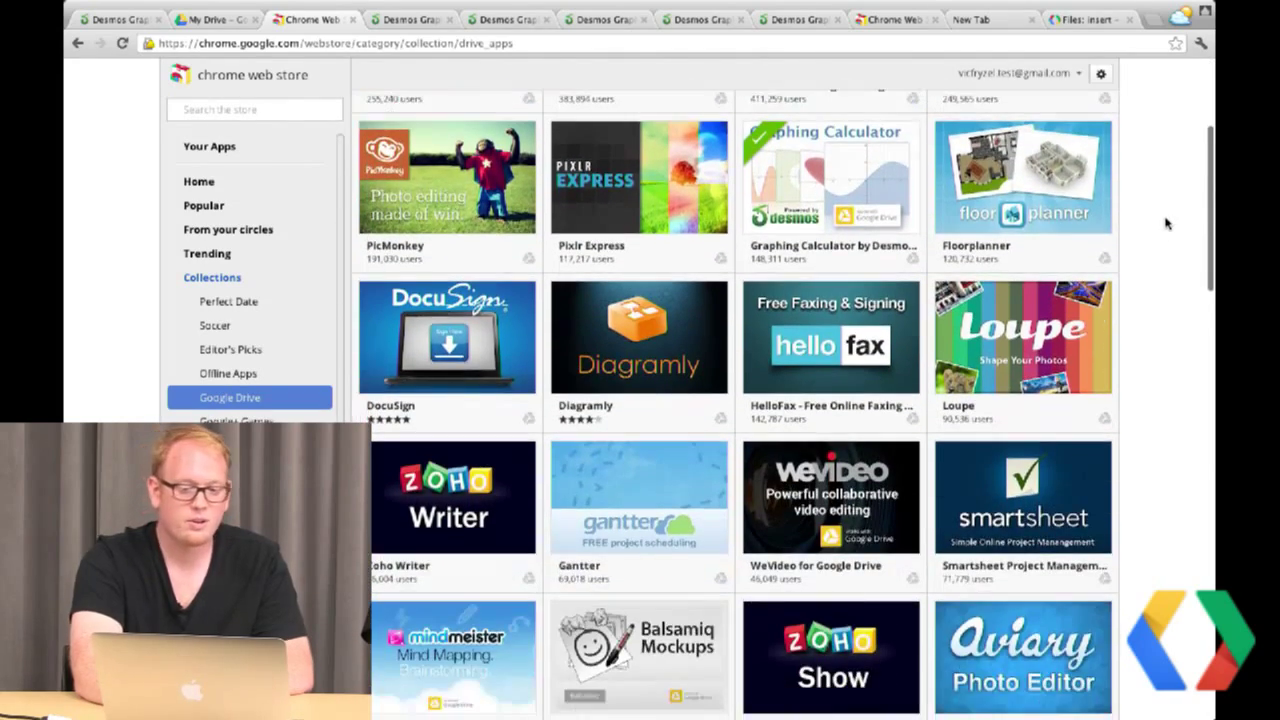
scroll(1167, 224, "up", 1)
scroll(1167, 224, "down", 2)
scroll(1167, 224, "down", 4)
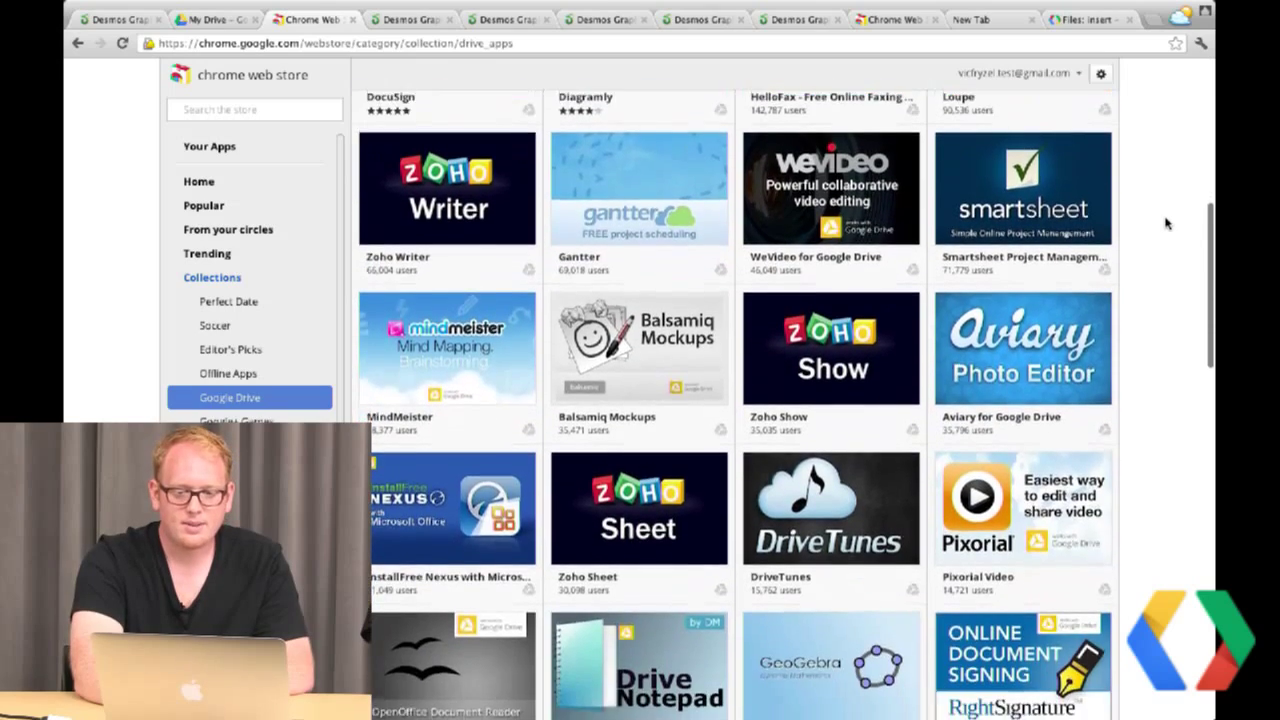
- Look at the Balsamiq Mockups listing in the Google Drive apps collection, then close it
scroll(1167, 224, "down", 3)
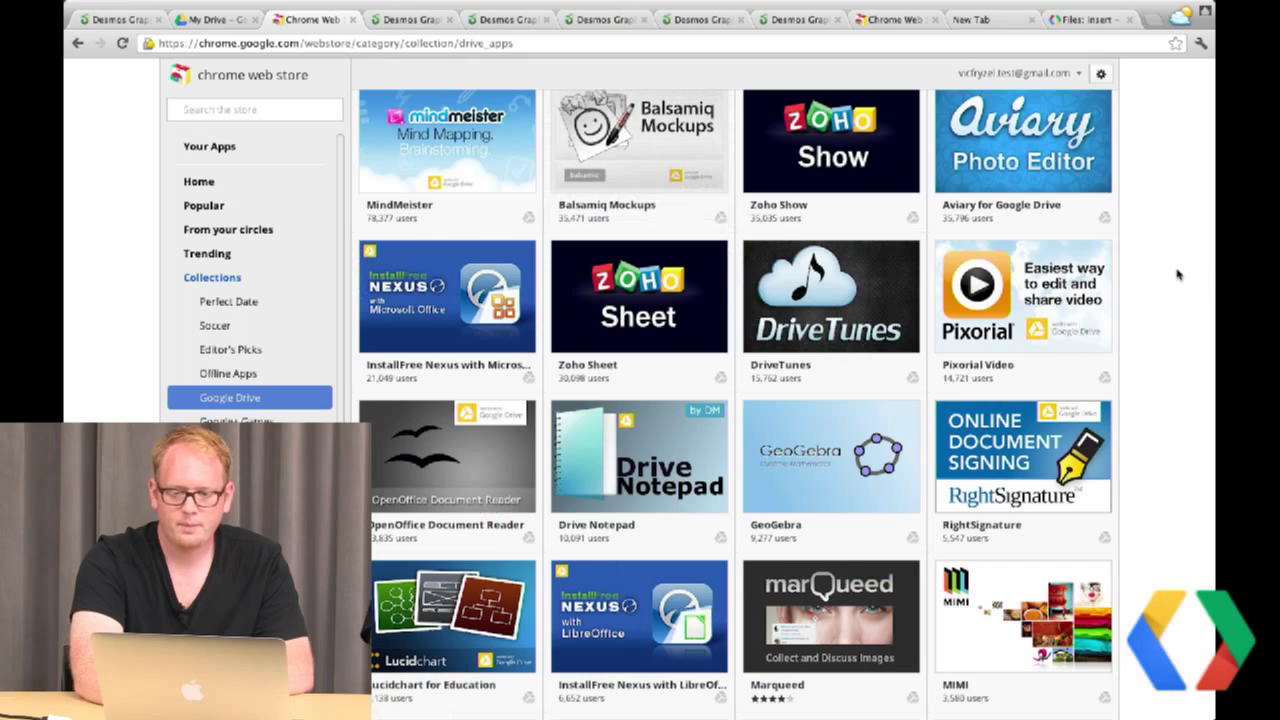
scroll(1178, 274, "down", 2)
scroll(1178, 274, "up", 2)
left_click(683, 158)
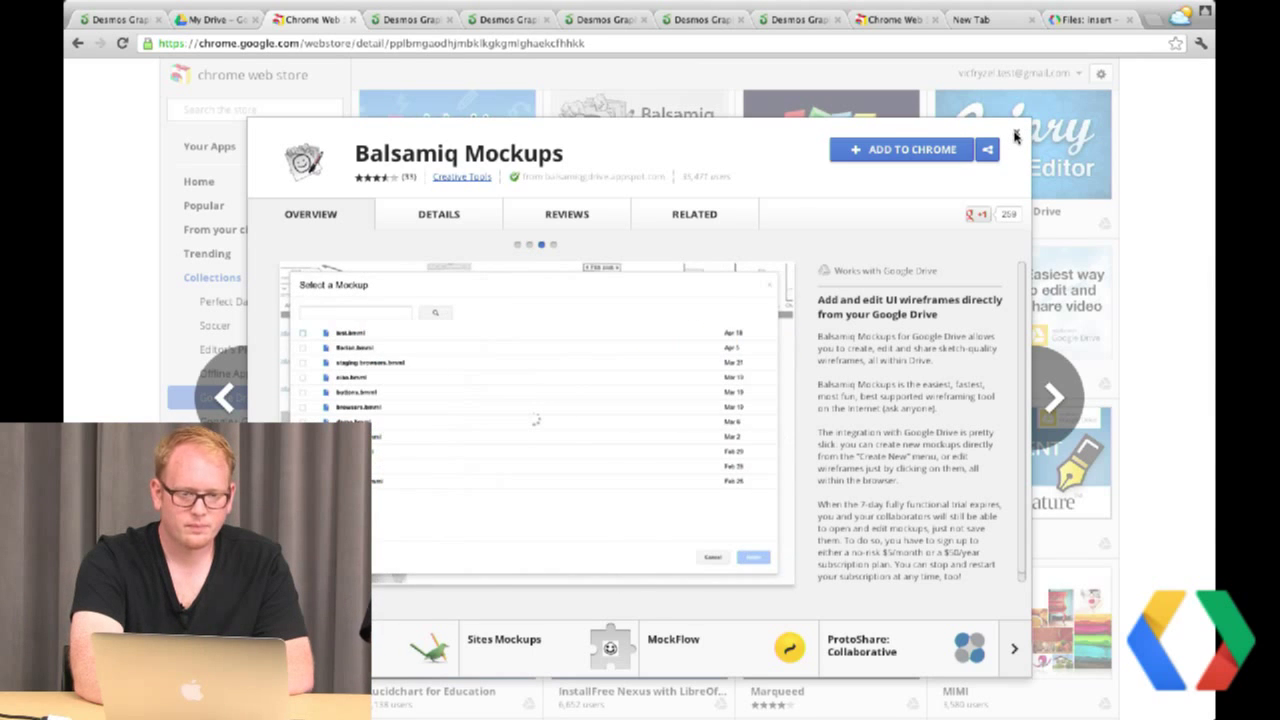
left_click(1016, 136)
- Open the Graphing Calculator by Desmos.com listing from the collection and show its user reviews
scroll(1170, 330, "up", 10)
scroll(1203, 347, "up", 3)
left_click(745, 340)
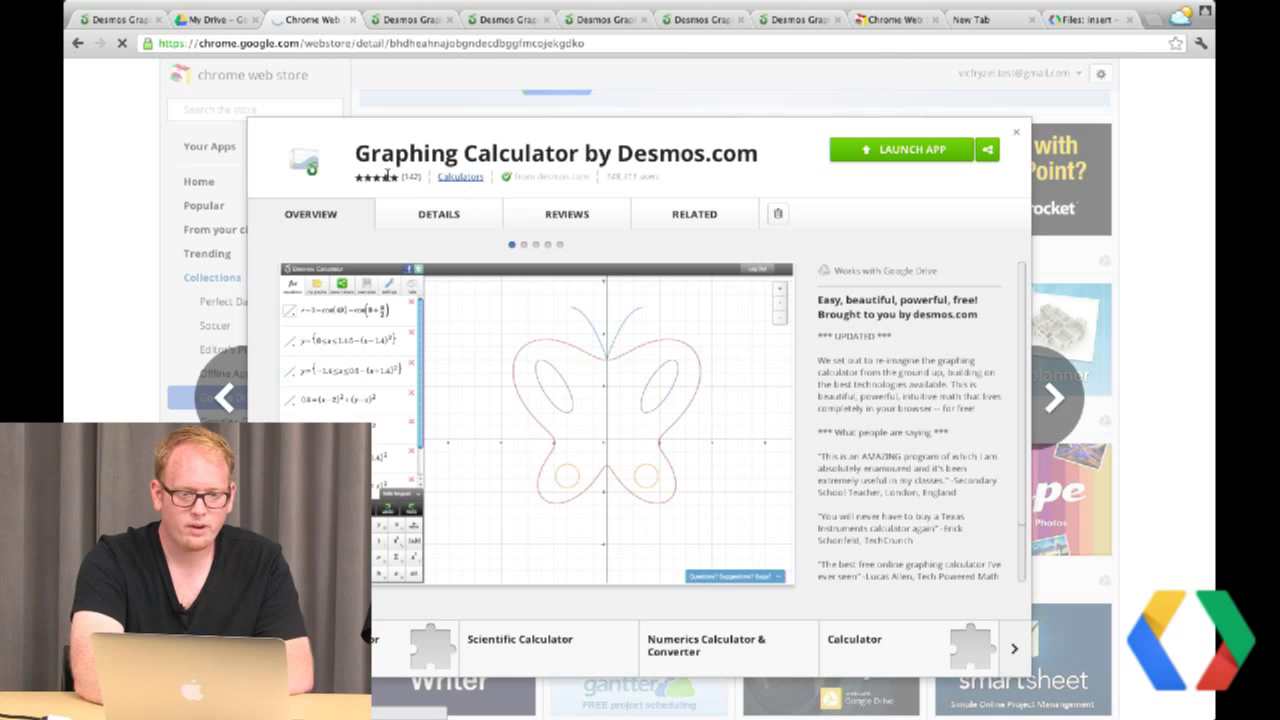
left_click(567, 214)
- Read through the calculator's most helpful user reviews and close the listing to return to the Google Drive collection
scroll(611, 407, "down", 3)
scroll(611, 407, "up", 3)
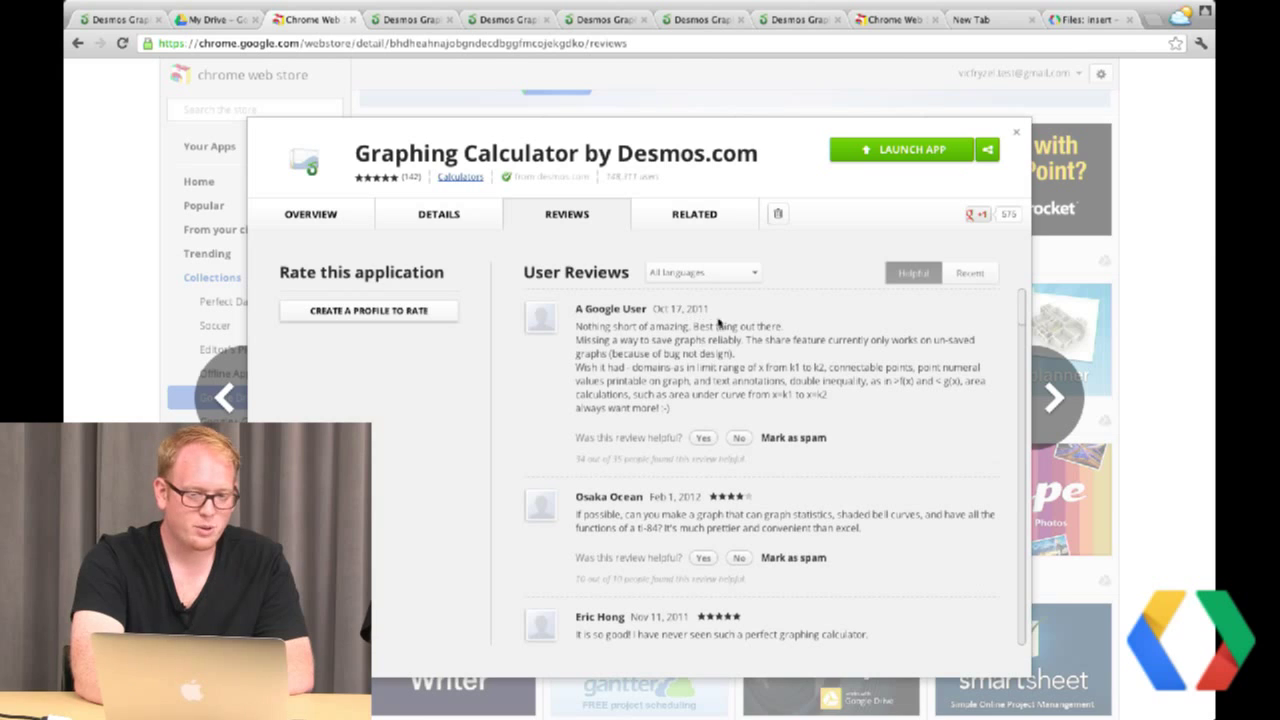
scroll(656, 393, "down", 3)
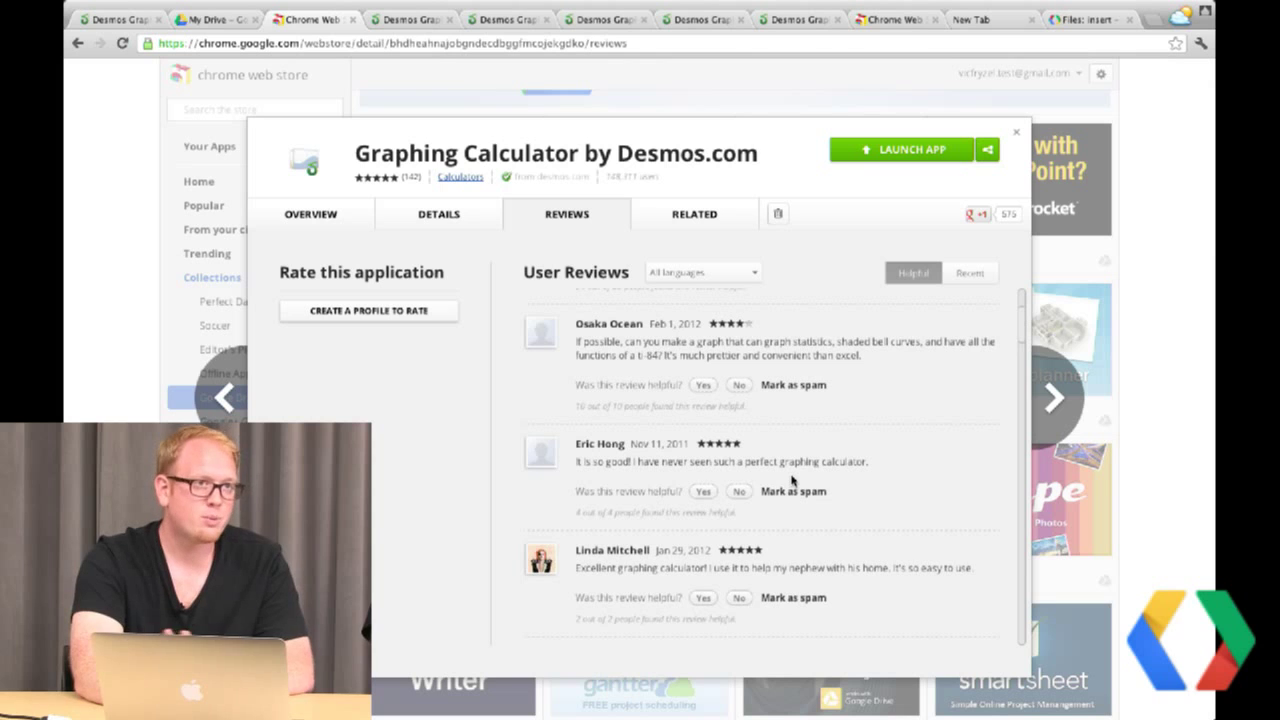
scroll(792, 482, "down", 2)
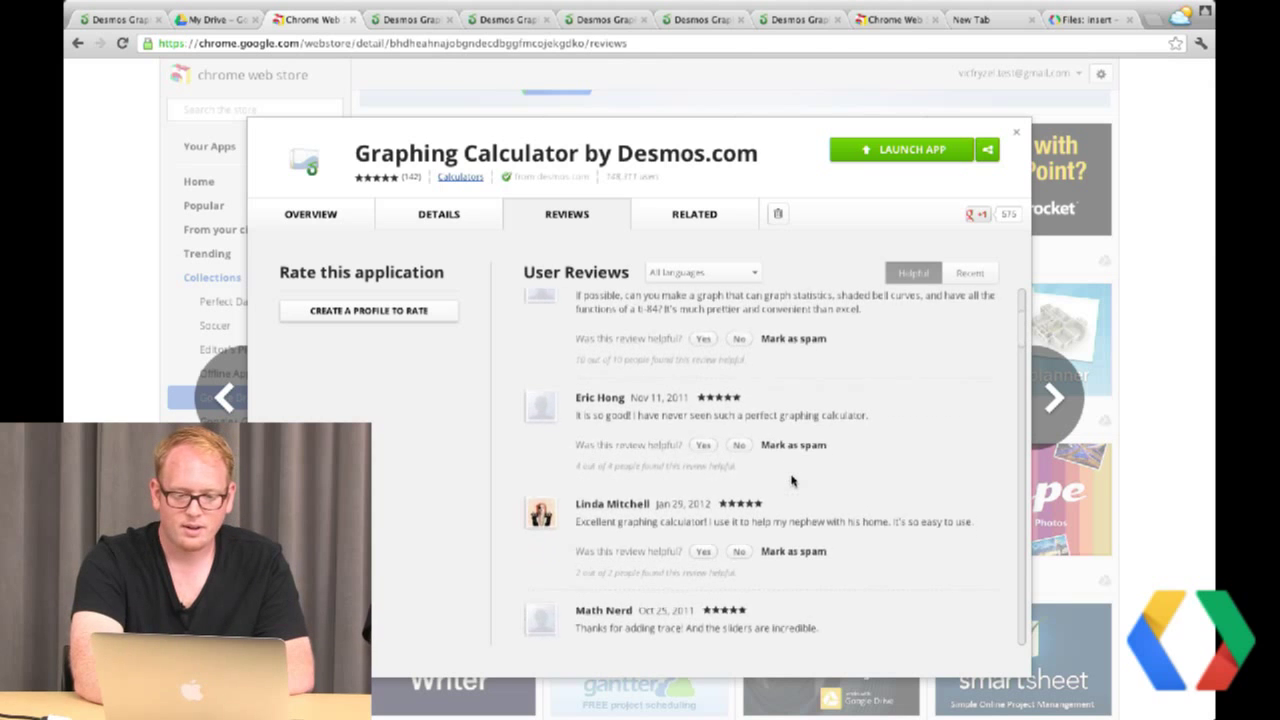
left_click(1015, 135)
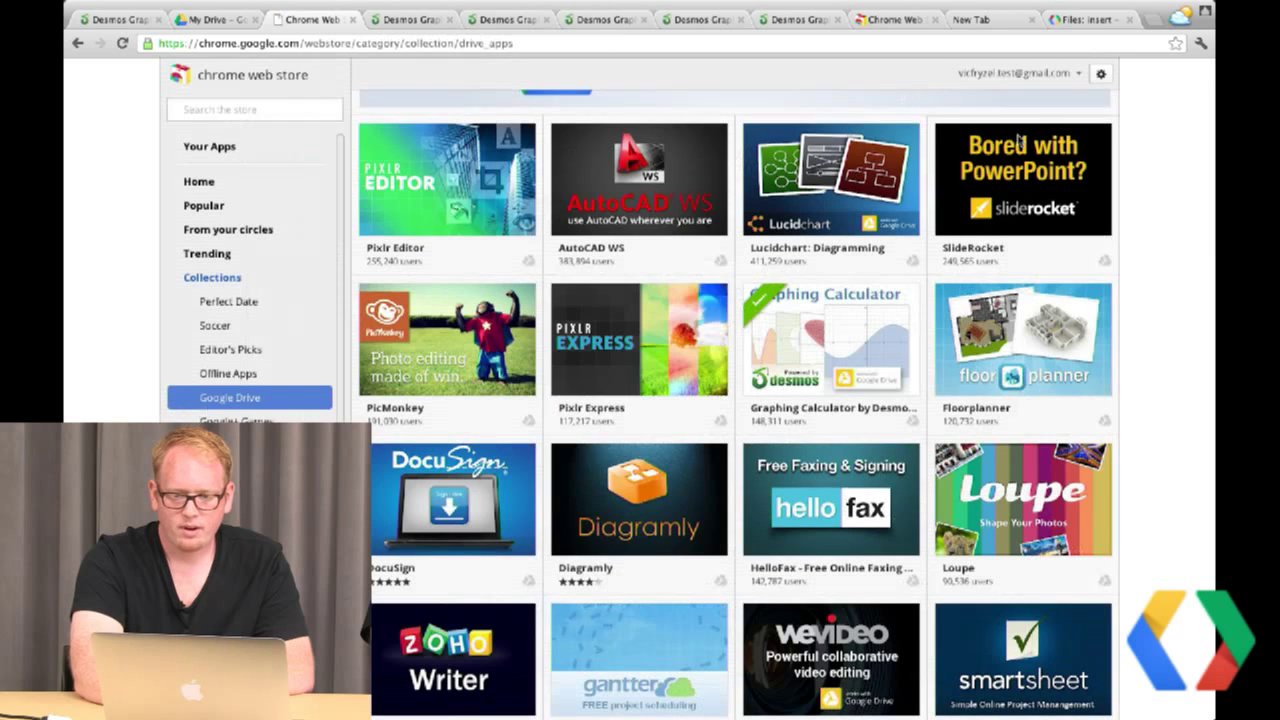